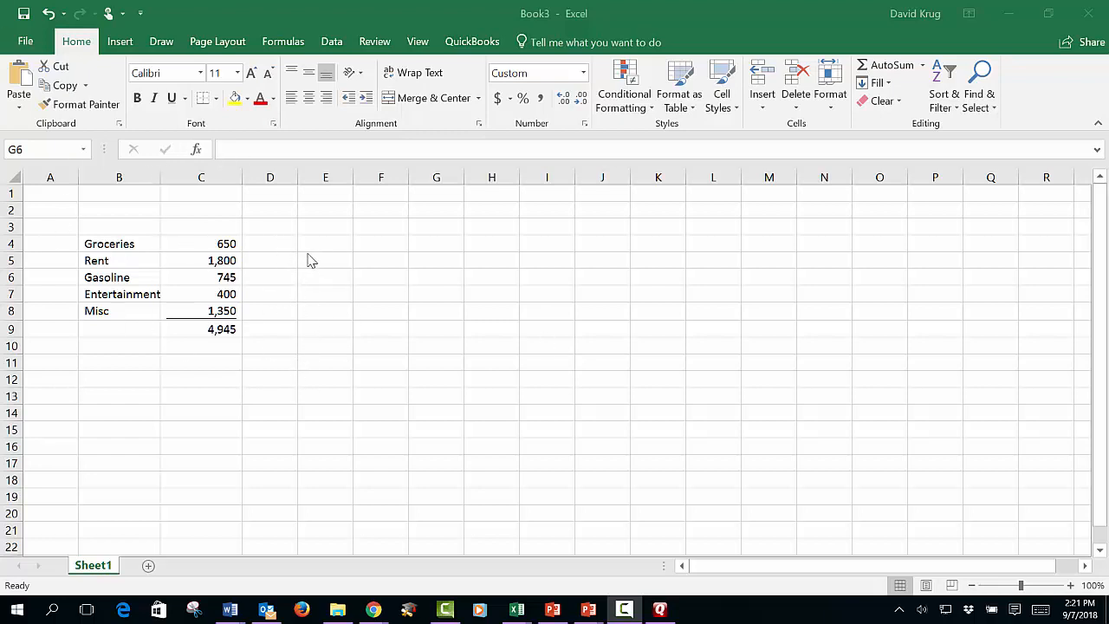
- Clear the contents of cells B2:E8, and undo the deletion
{"action": "left_click_drag", "start_coordinate": [113, 210], "coordinate": [297, 308]}
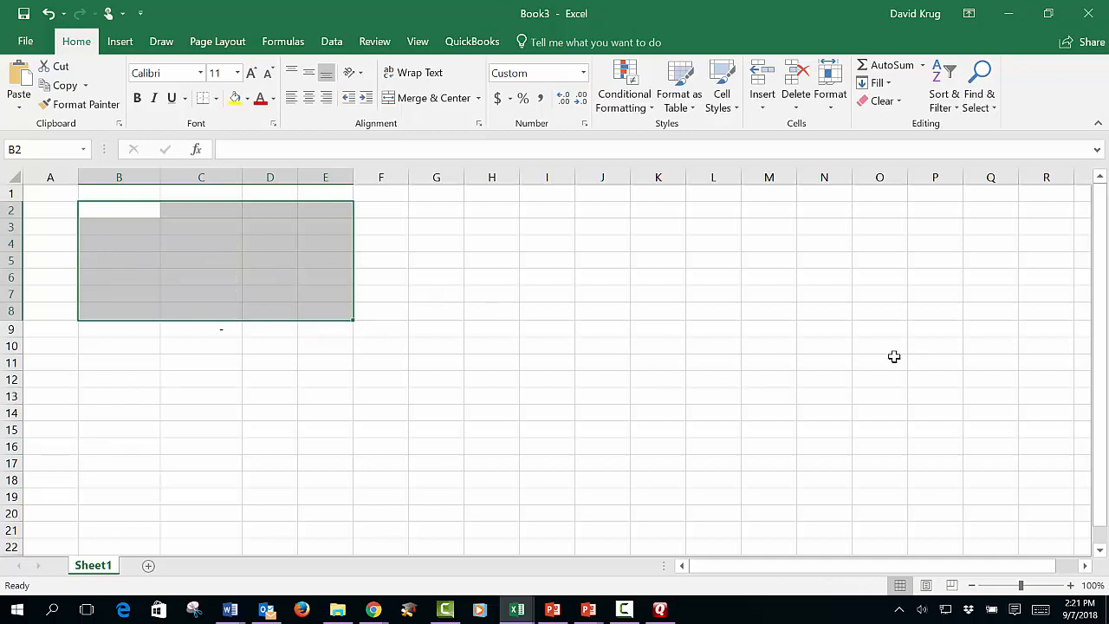
{"action": "left_click", "coordinate": [50, 14]}
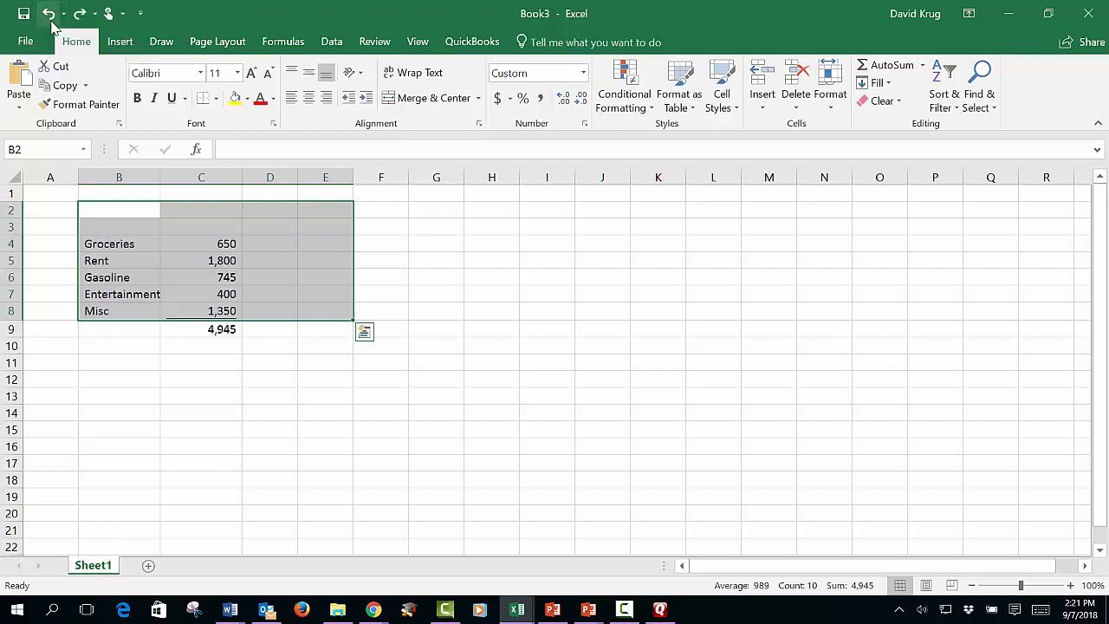
{"action": "left_click", "coordinate": [587, 349]}
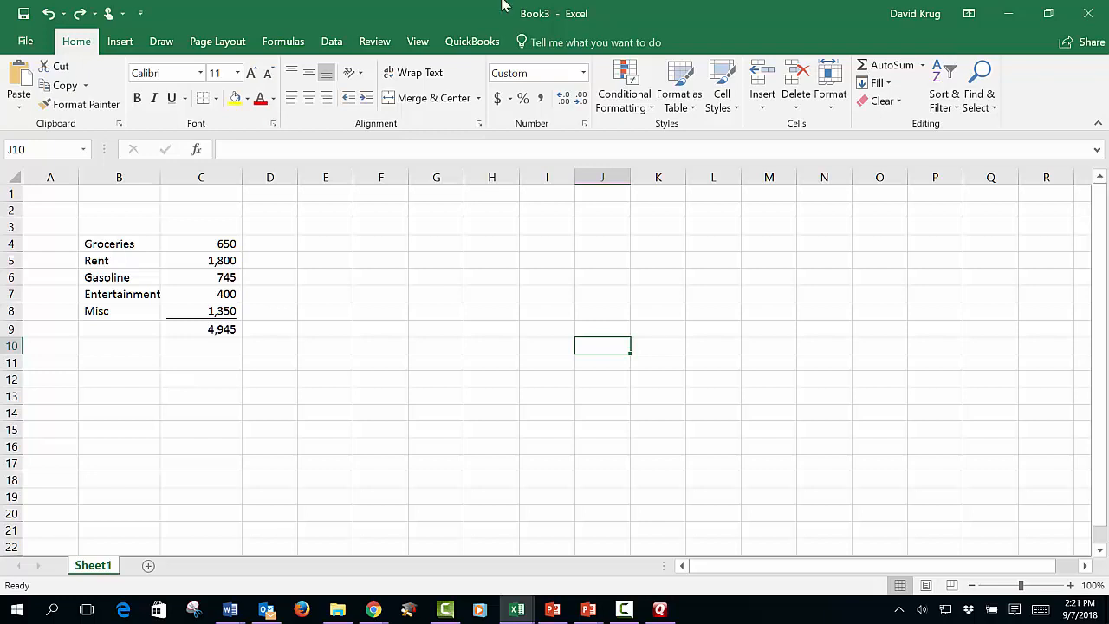
- Enter the column headings January, February and March in cells C3, D3 and E3
{"action": "left_click", "coordinate": [234, 224]}
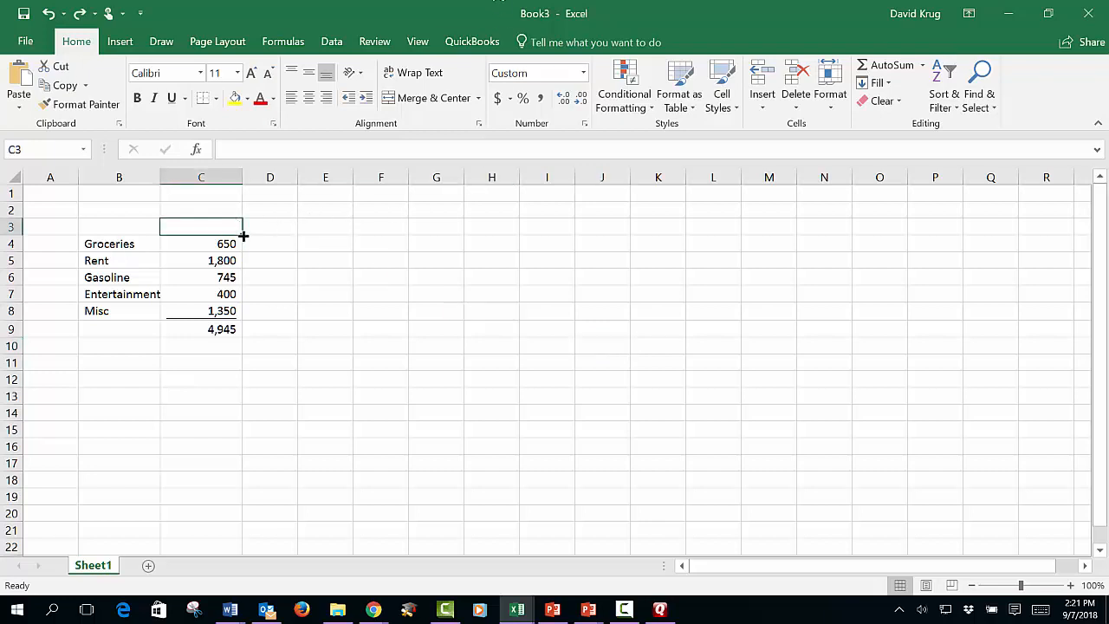
{"action": "type", "text": "January"}
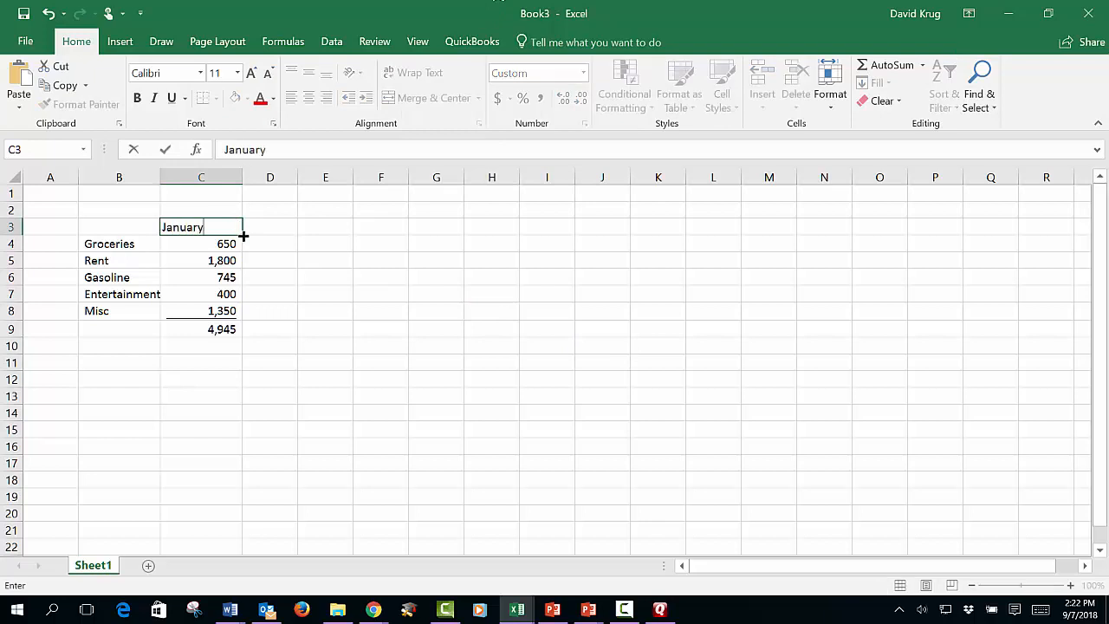
{"action": "key", "text": "Return"}
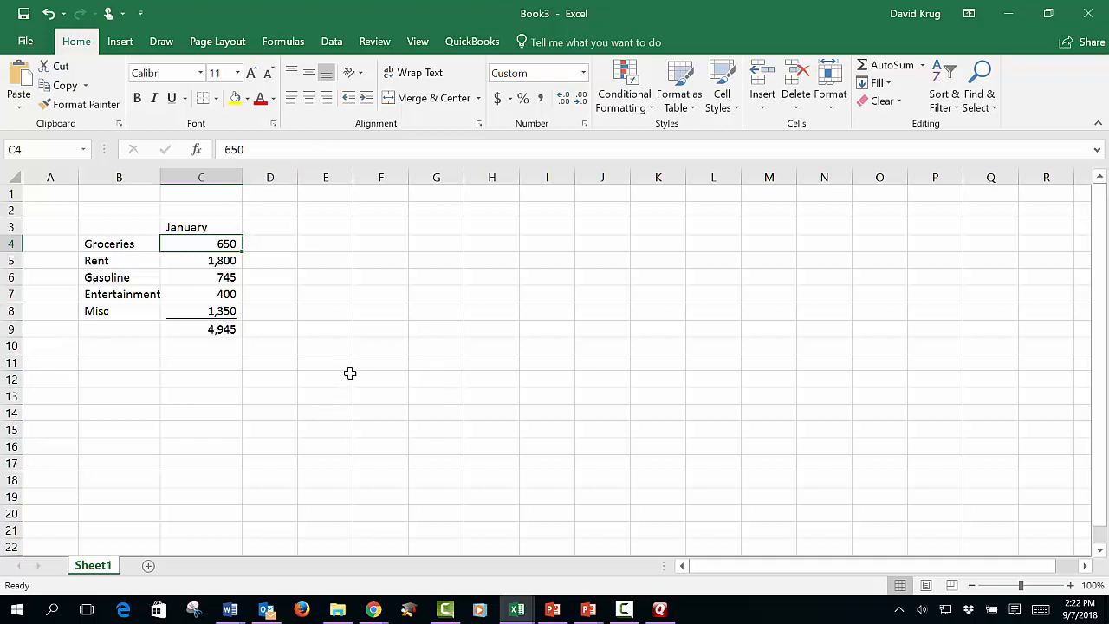
{"action": "left_click", "coordinate": [272, 226]}
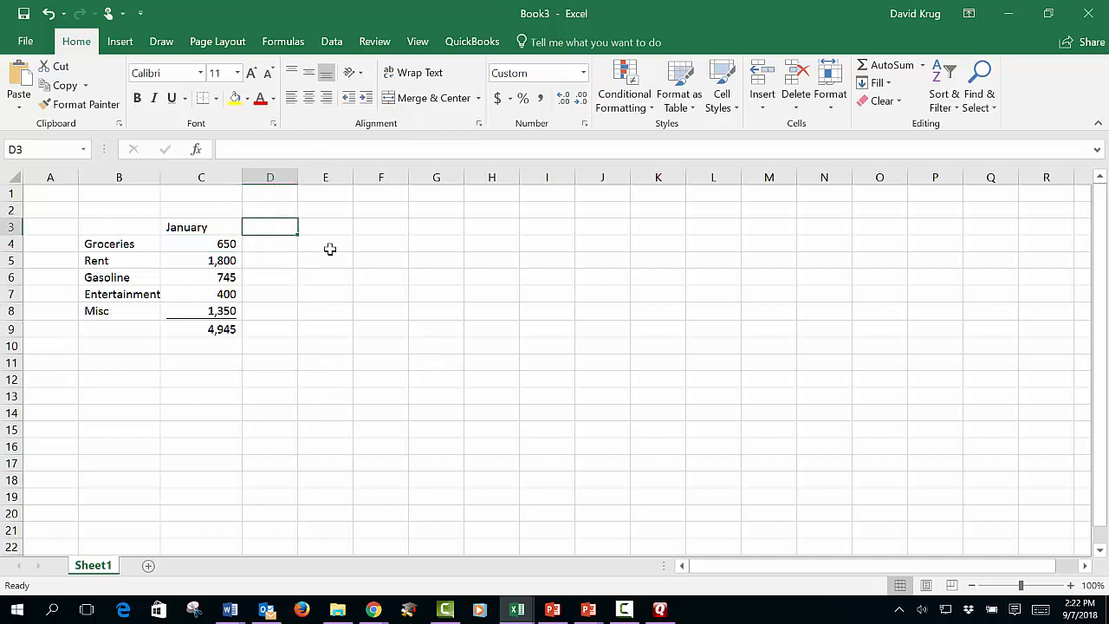
{"action": "type", "text": "February"}
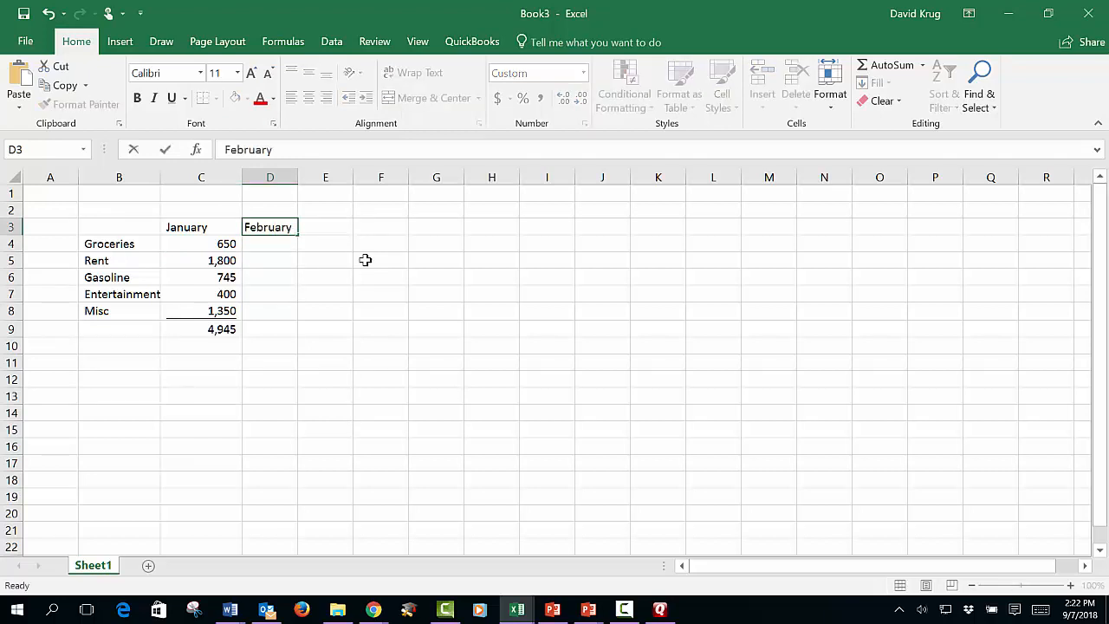
{"action": "key", "text": "Tab"}
{"action": "type", "text": "March"}
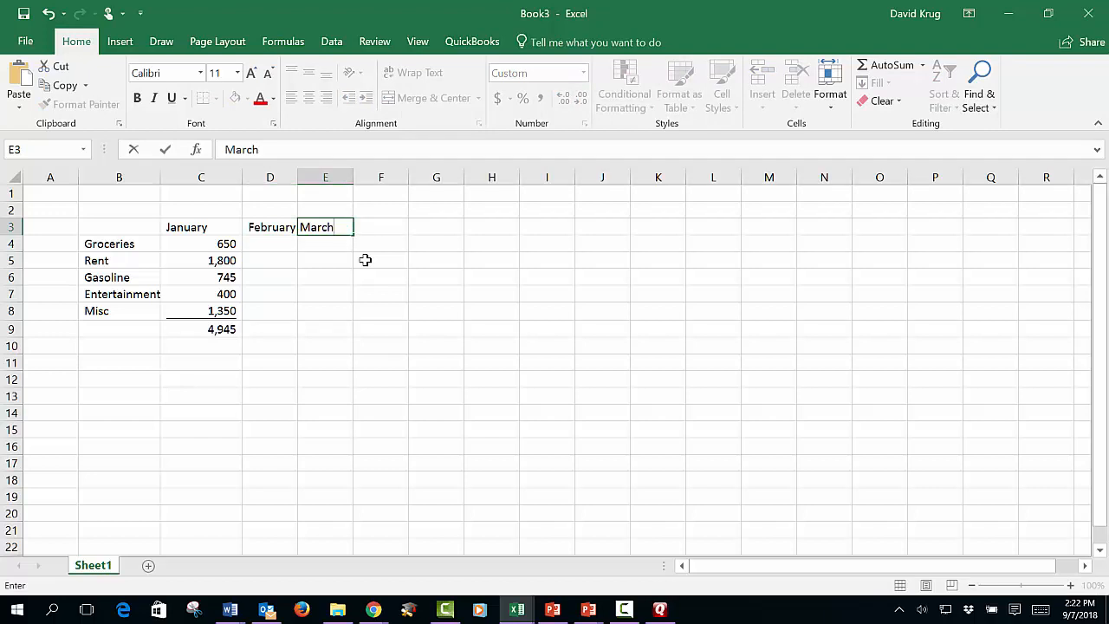
{"action": "key", "text": "Down"}
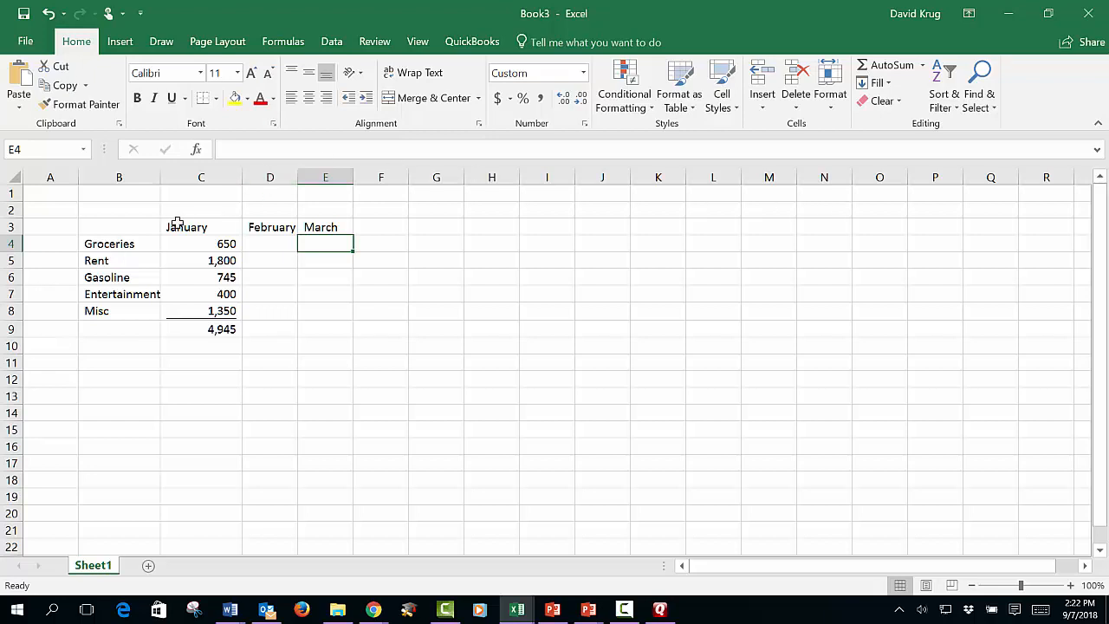
- AutoFill the January to March headings across row 3 through December in N3
{"action": "left_click_drag", "start_coordinate": [176, 225], "coordinate": [332, 223]}
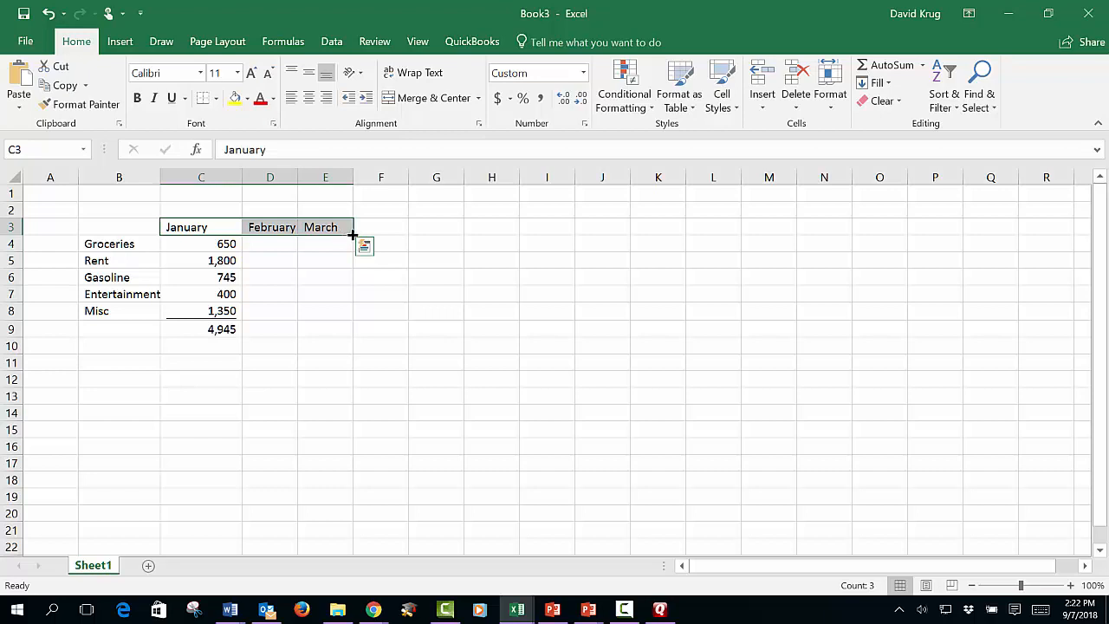
{"action": "left_click_drag", "start_coordinate": [352, 234], "coordinate": [844, 230]}
{"action": "left_click", "coordinate": [764, 327]}
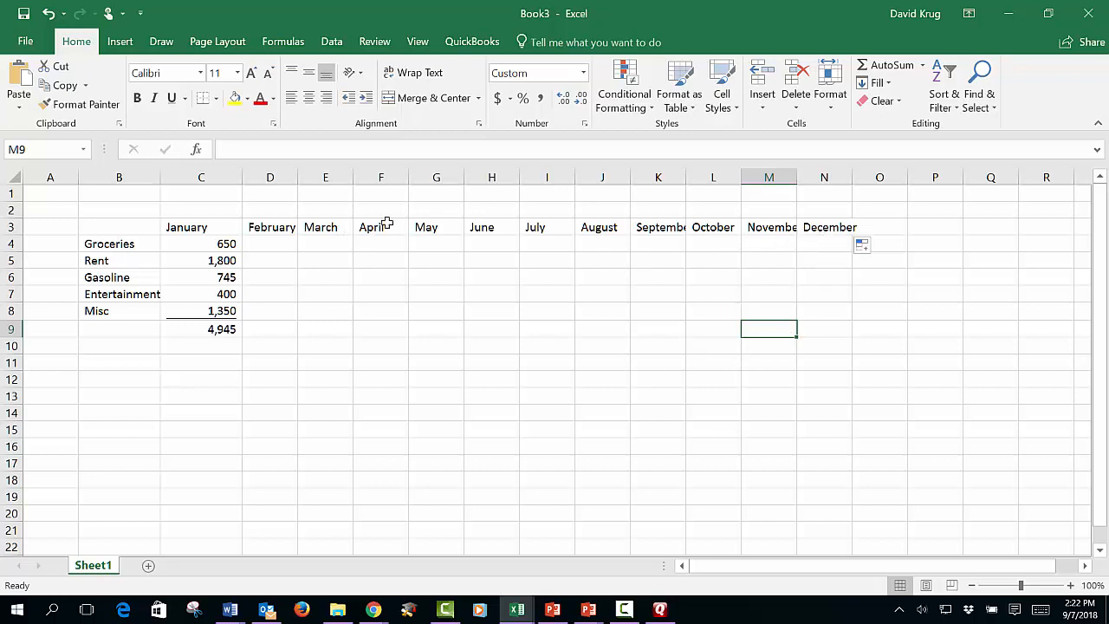
- Clear the July to December headings in I2:N4, and refill row 3 through June in H3 from January alone
{"action": "left_click_drag", "start_coordinate": [559, 210], "coordinate": [832, 249]}
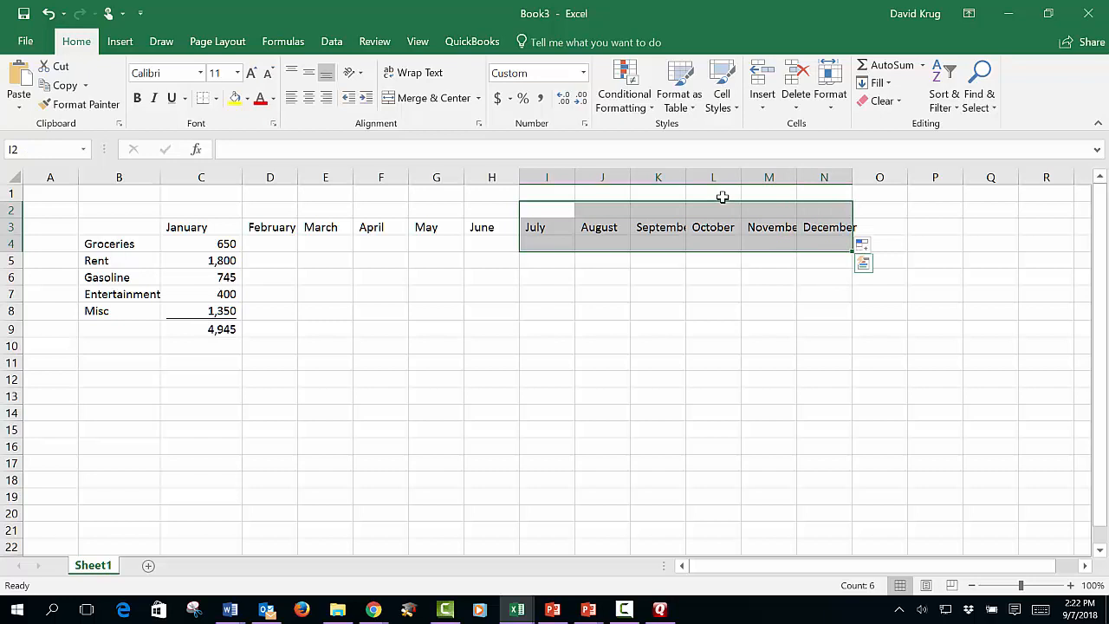
{"action": "key", "text": "Delete"}
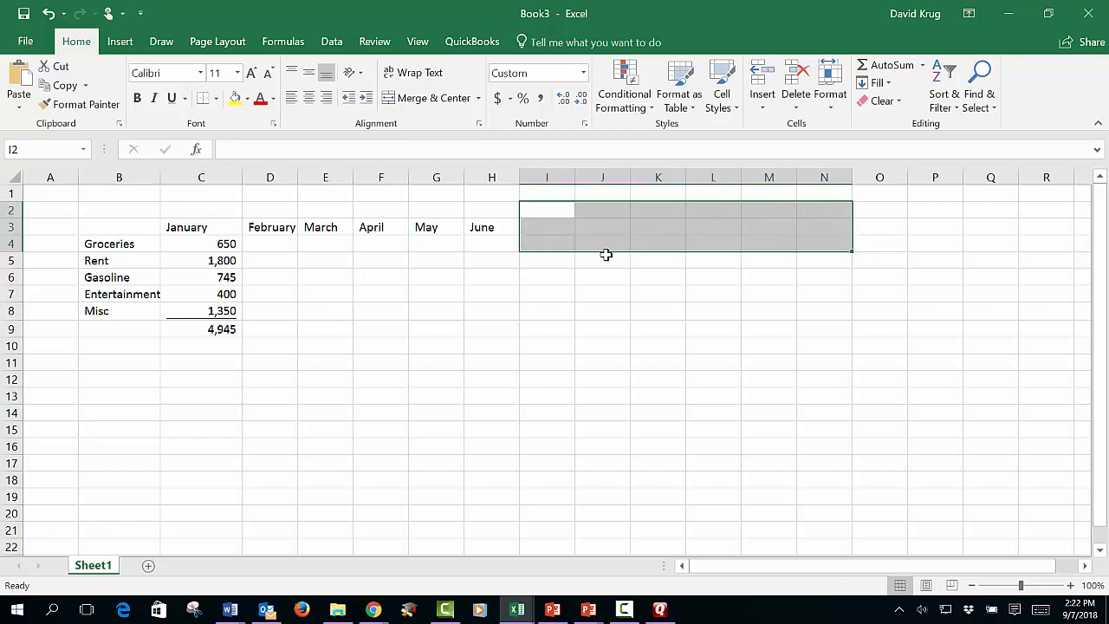
{"action": "left_click", "coordinate": [215, 228]}
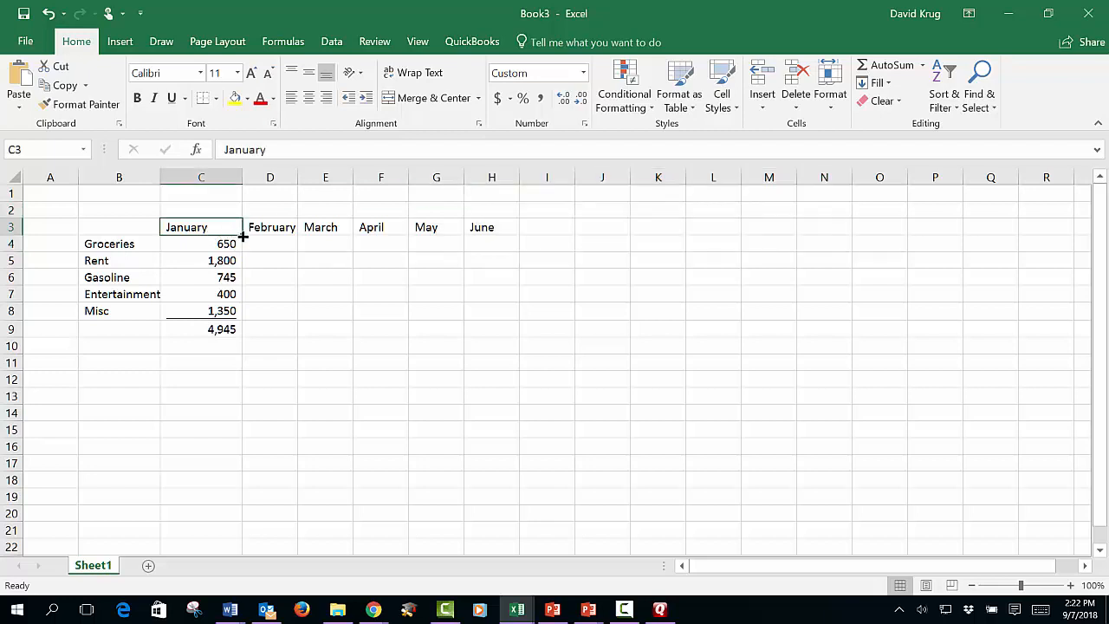
{"action": "left_click_drag", "start_coordinate": [242, 233], "coordinate": [508, 257]}
{"action": "left_click", "coordinate": [421, 271]}
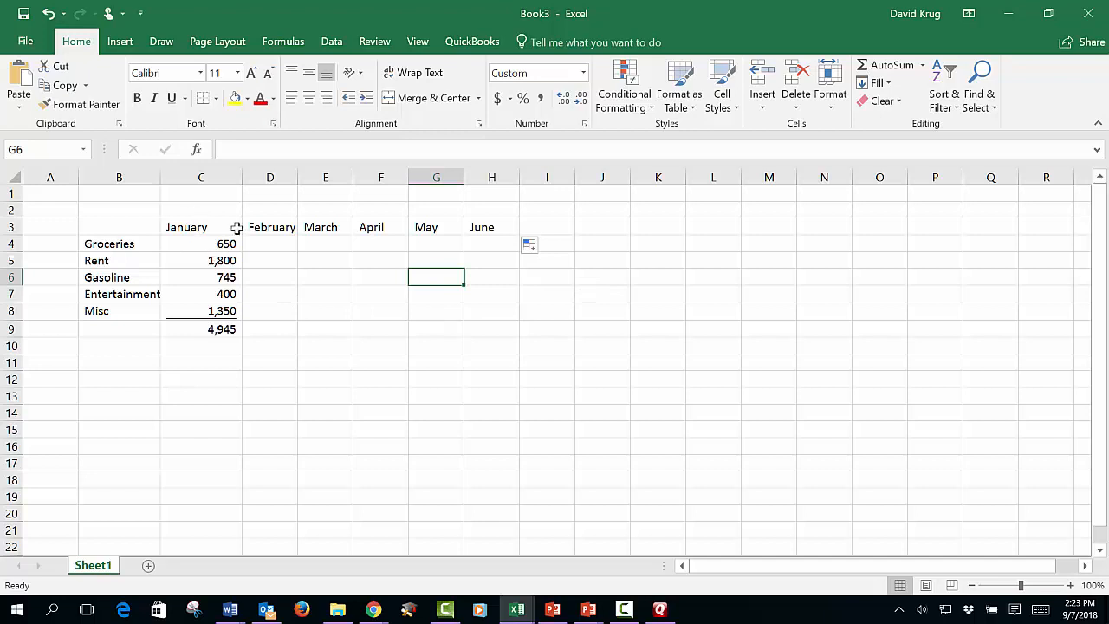
- Try filling the month headings from January alone through December in N3, and undo that fill
{"action": "left_click_drag", "start_coordinate": [234, 227], "coordinate": [829, 250]}
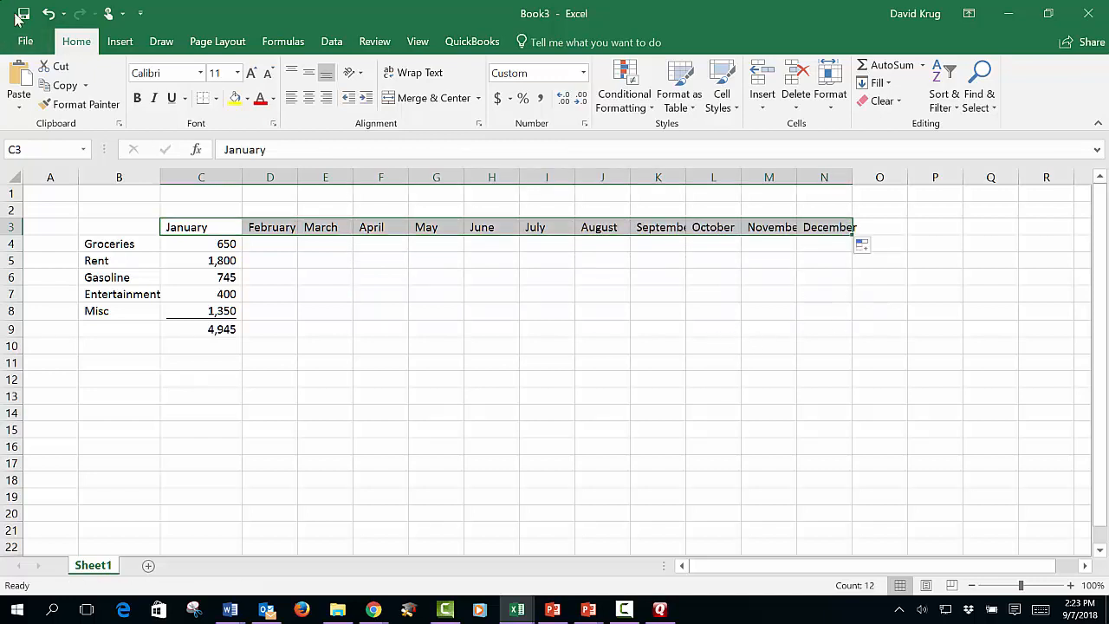
{"action": "left_click", "coordinate": [48, 13]}
{"action": "left_click", "coordinate": [598, 378]}
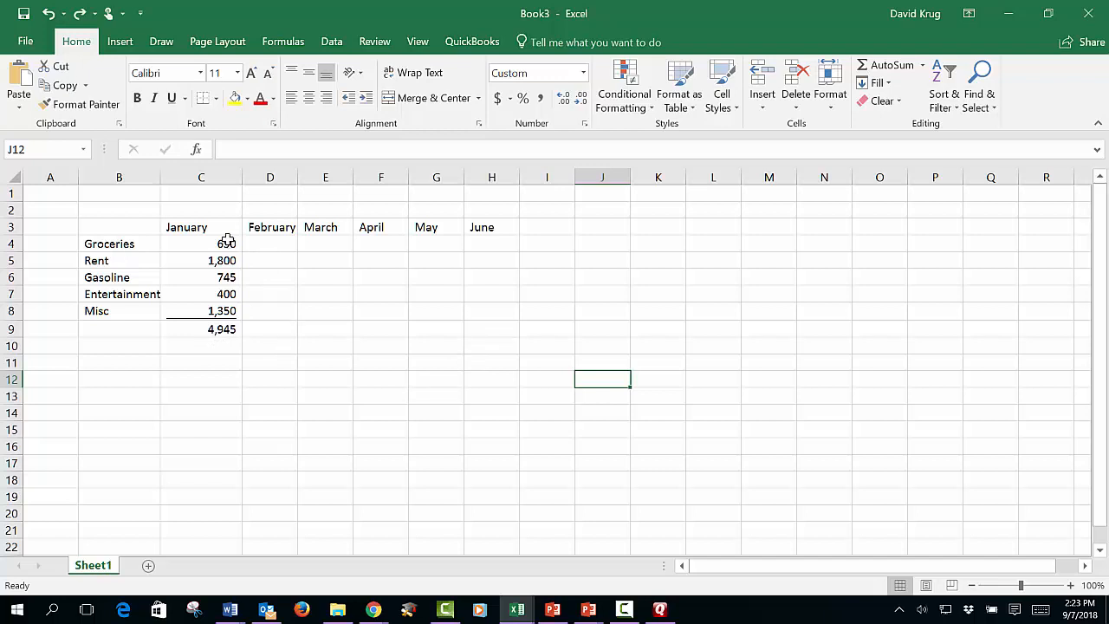
- Examine the January amounts in C4:C8 and the total formula in C9
{"action": "left_click_drag", "start_coordinate": [227, 241], "coordinate": [212, 329]}
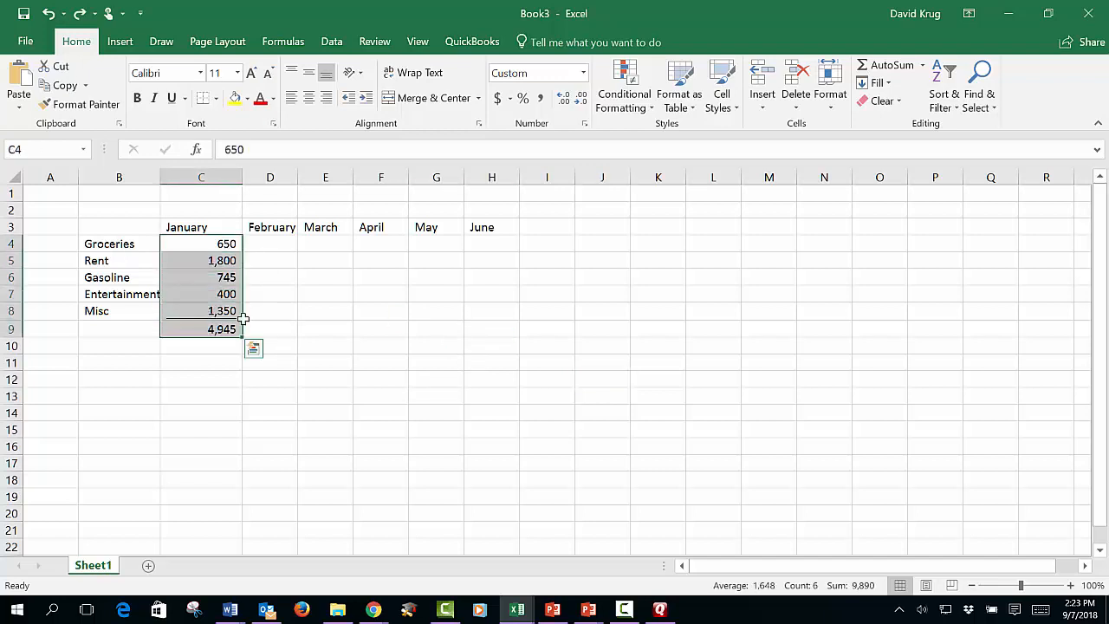
{"action": "left_click_drag", "start_coordinate": [270, 260], "coordinate": [411, 285]}
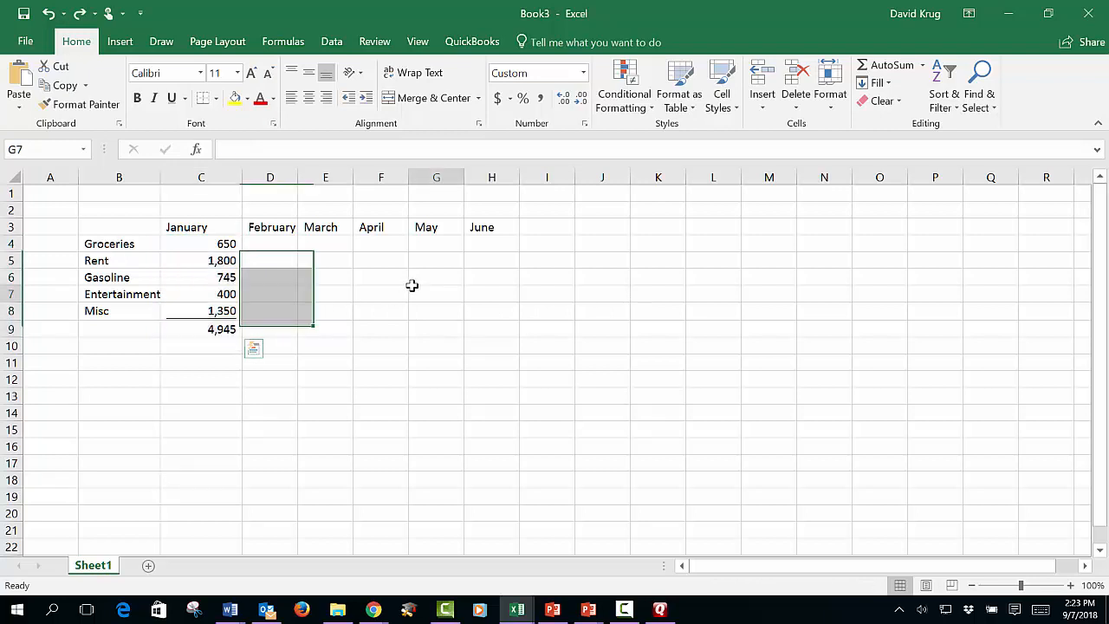
{"action": "left_click", "coordinate": [411, 285]}
{"action": "left_click", "coordinate": [227, 244]}
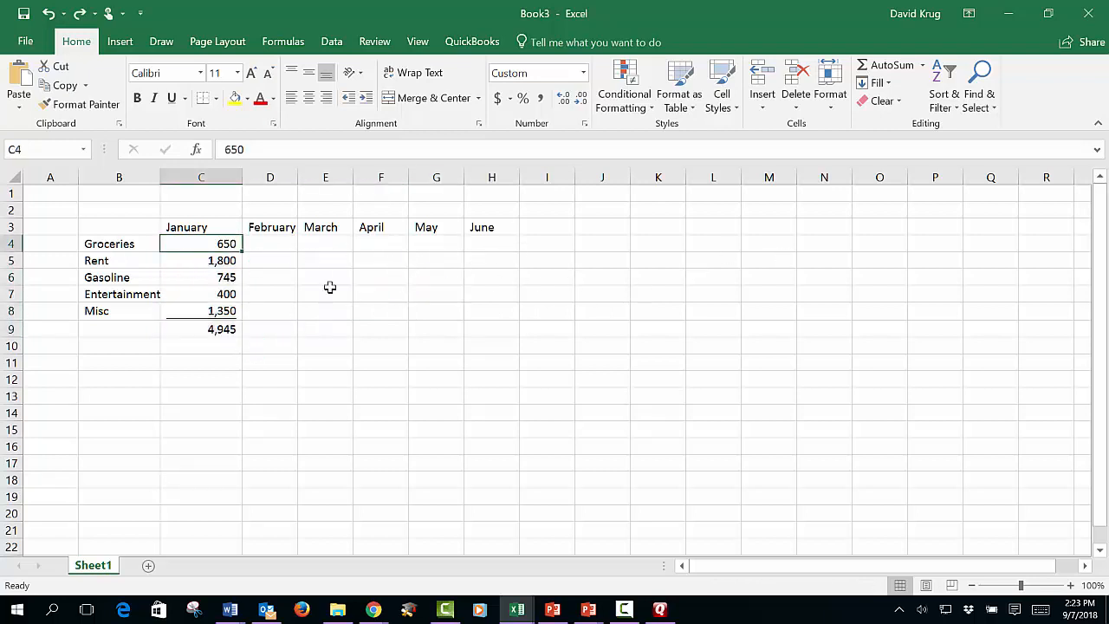
{"action": "left_click", "coordinate": [231, 329]}
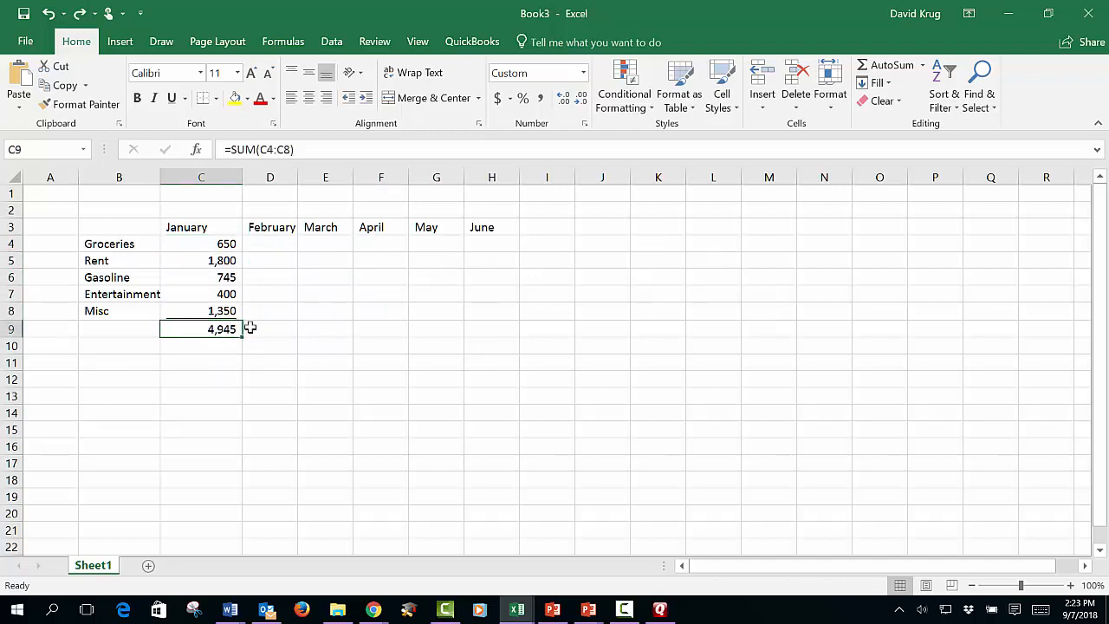
{"action": "left_click", "coordinate": [684, 243]}
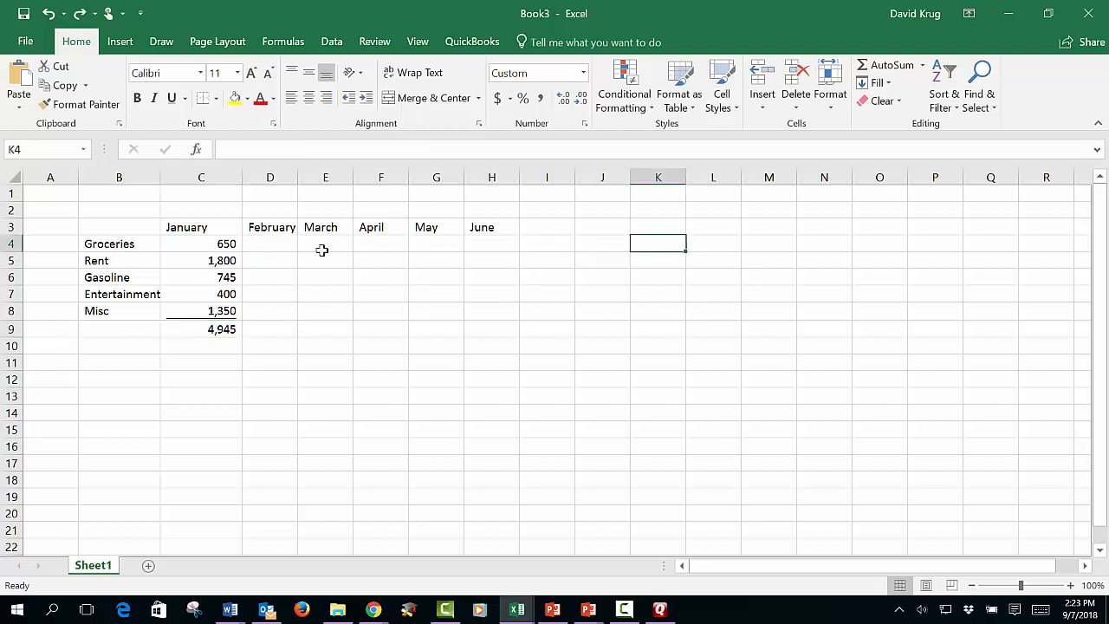
- Fill the January amounts and total in C4:C9 across to the June column, H
{"action": "left_click", "coordinate": [219, 240]}
{"action": "left_click_drag", "start_coordinate": [219, 240], "coordinate": [221, 330]}
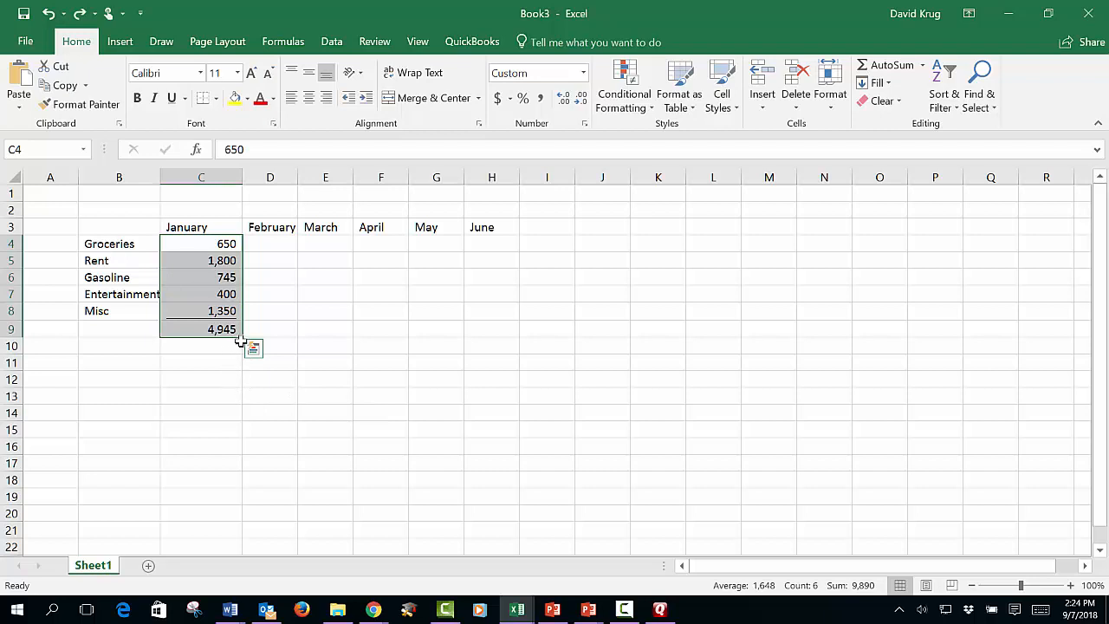
{"action": "left_click_drag", "start_coordinate": [244, 337], "coordinate": [503, 332]}
{"action": "left_click", "coordinate": [463, 440]}
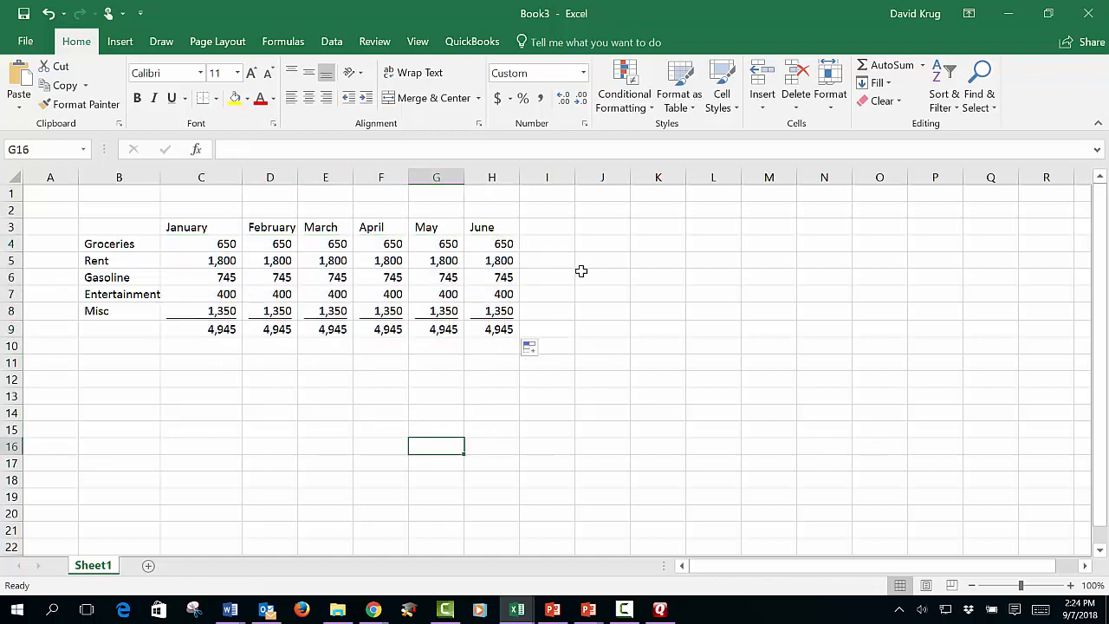
- Set the Gasoline amount to 850 for February and 789 for April
{"action": "left_click", "coordinate": [288, 274]}
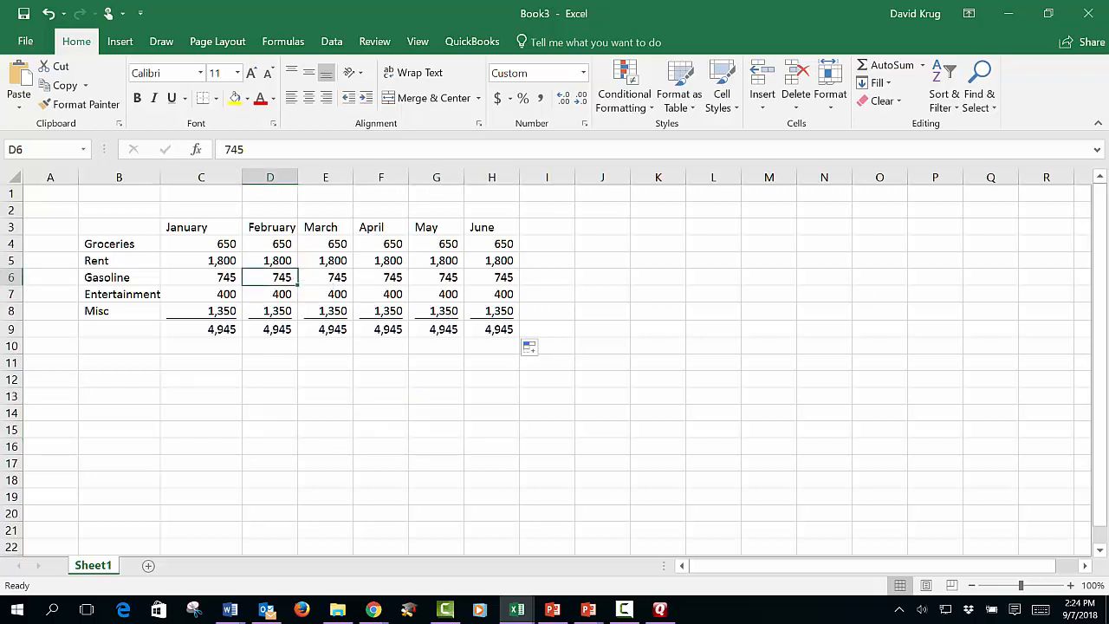
{"action": "type", "text": "850"}
{"action": "key", "text": "Return"}
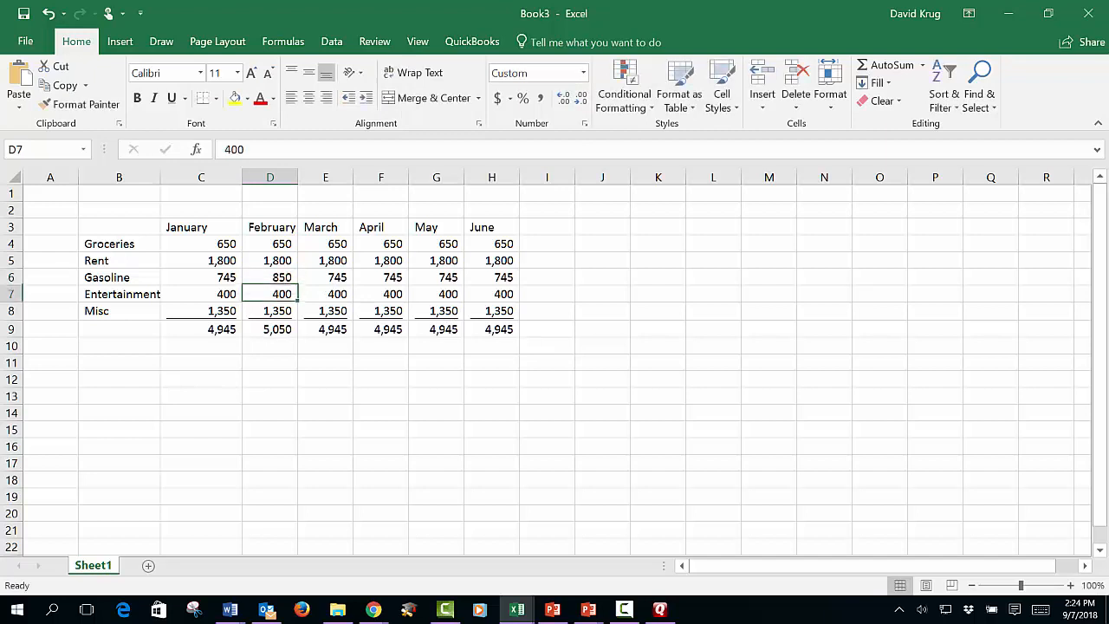
{"action": "key", "text": "Up"}
{"action": "key", "text": "Right"}
{"action": "key", "text": "Right"}
{"action": "type", "text": "789"}
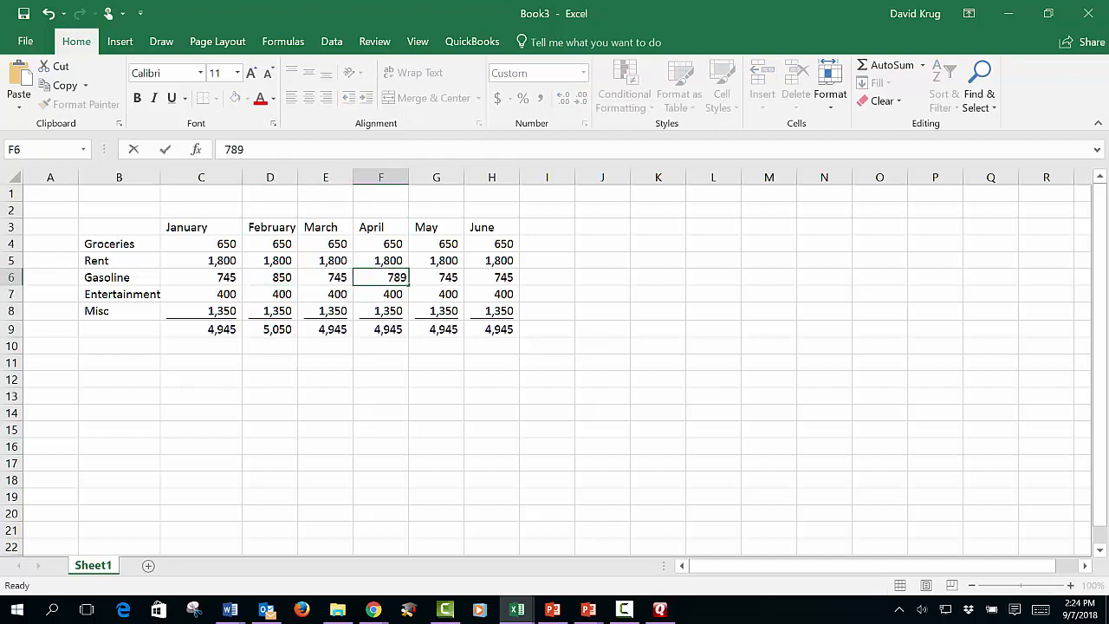
{"action": "key", "text": "Return"}
- Set April's Misc amount to 1425 and June's Rent to 1900
{"action": "key", "text": "Down"}
{"action": "type", "text": "1425"}
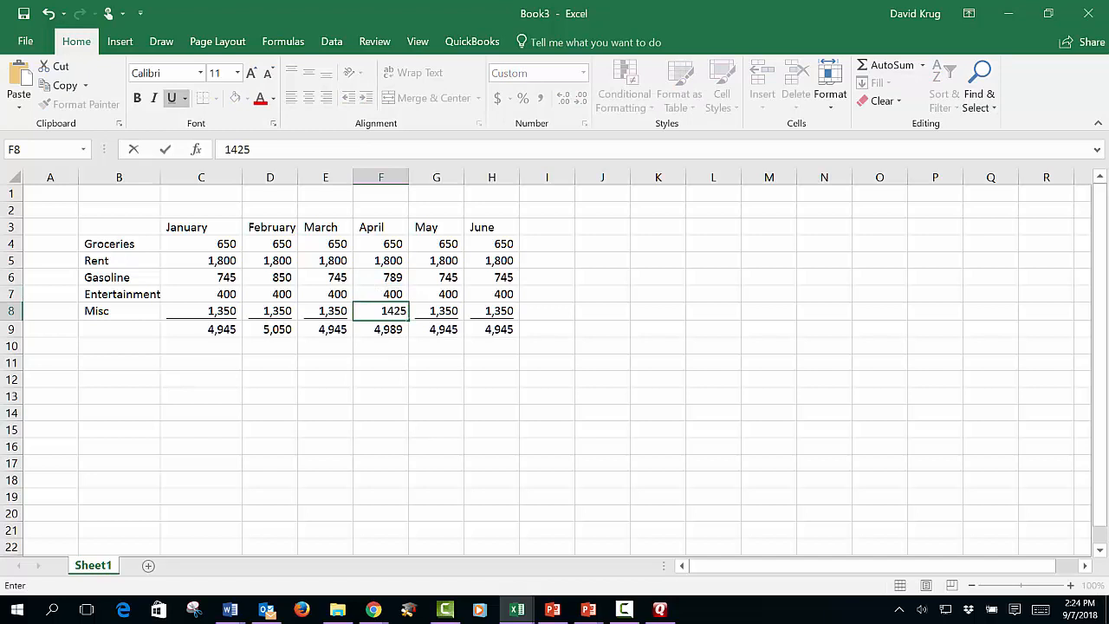
{"action": "key", "text": "Return"}
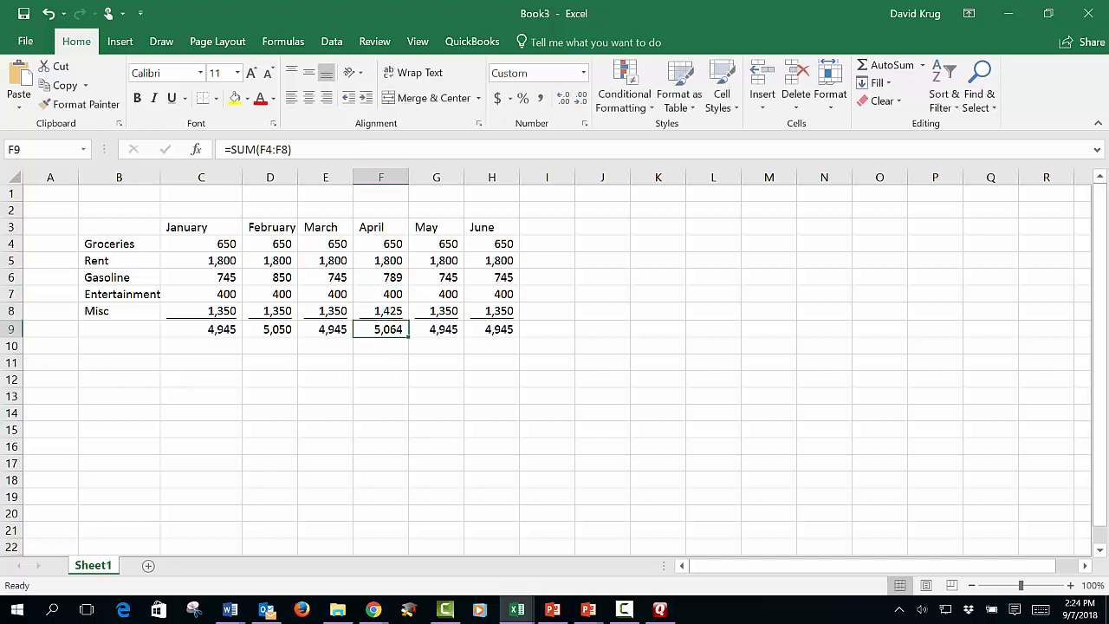
{"action": "key", "text": "Up"}
{"action": "key", "text": "Up"}
{"action": "key", "text": "Right"}
{"action": "key", "text": "Right"}
{"action": "key", "text": "Up"}
{"action": "type", "text": "1900"}
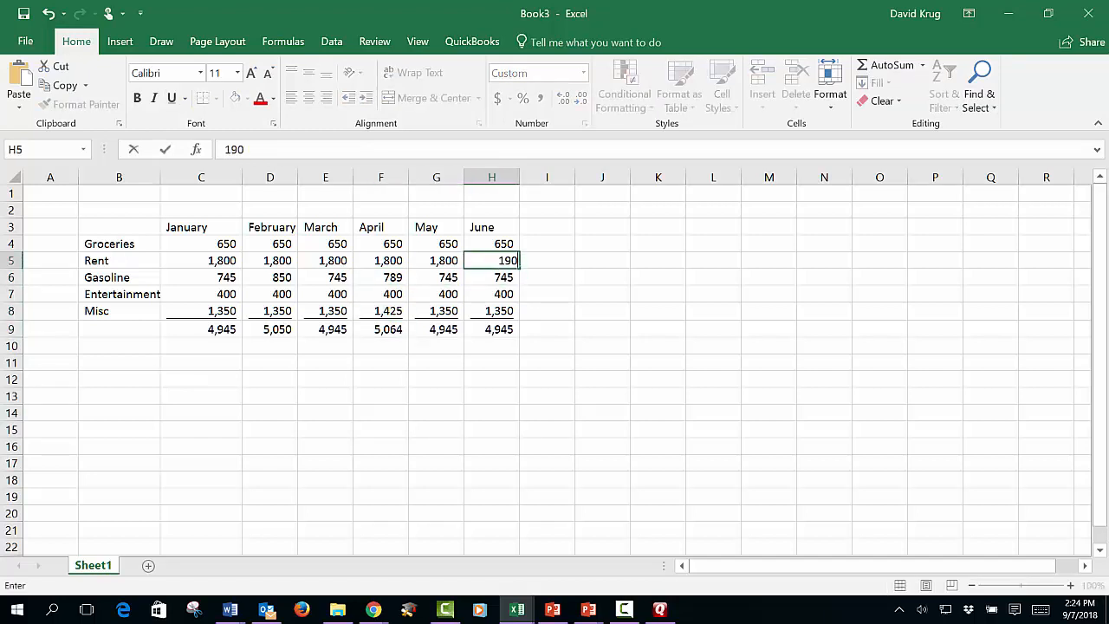
{"action": "key", "text": "Return"}
- Set March's Gasoline amount to 790
{"action": "key", "text": "Down"}
{"action": "key", "text": "Left"}
{"action": "key", "text": "Left"}
{"action": "key", "text": "Left"}
{"action": "key", "text": "Up"}
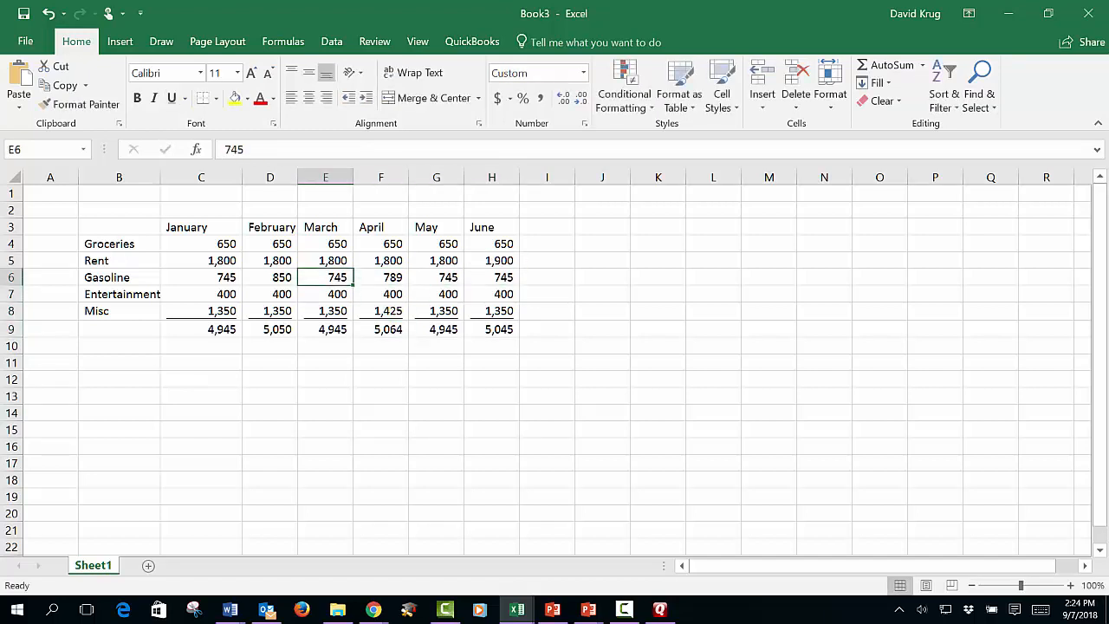
{"action": "type", "text": "790"}
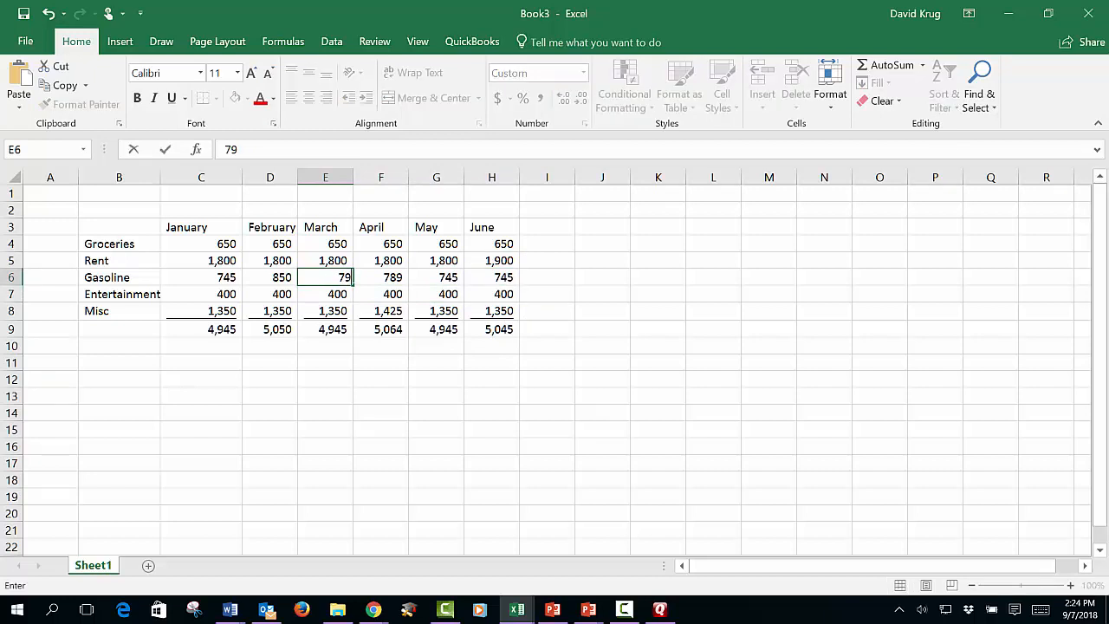
{"action": "key", "text": "Return"}
{"action": "key", "text": "Right"}
{"action": "key", "text": "Right"}
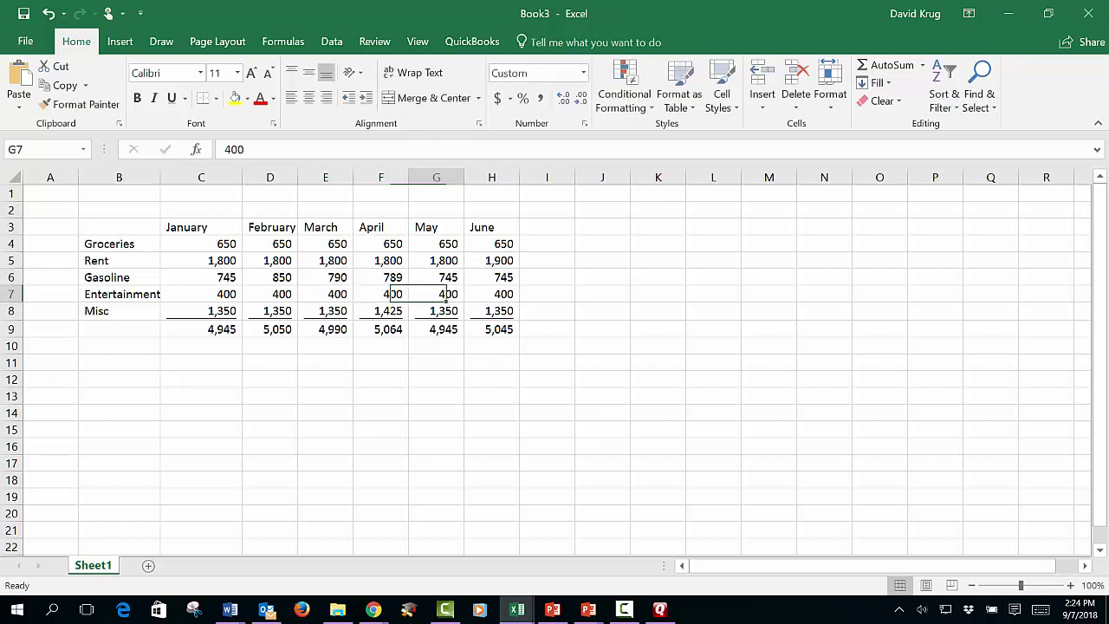
{"action": "key", "text": "Left"}
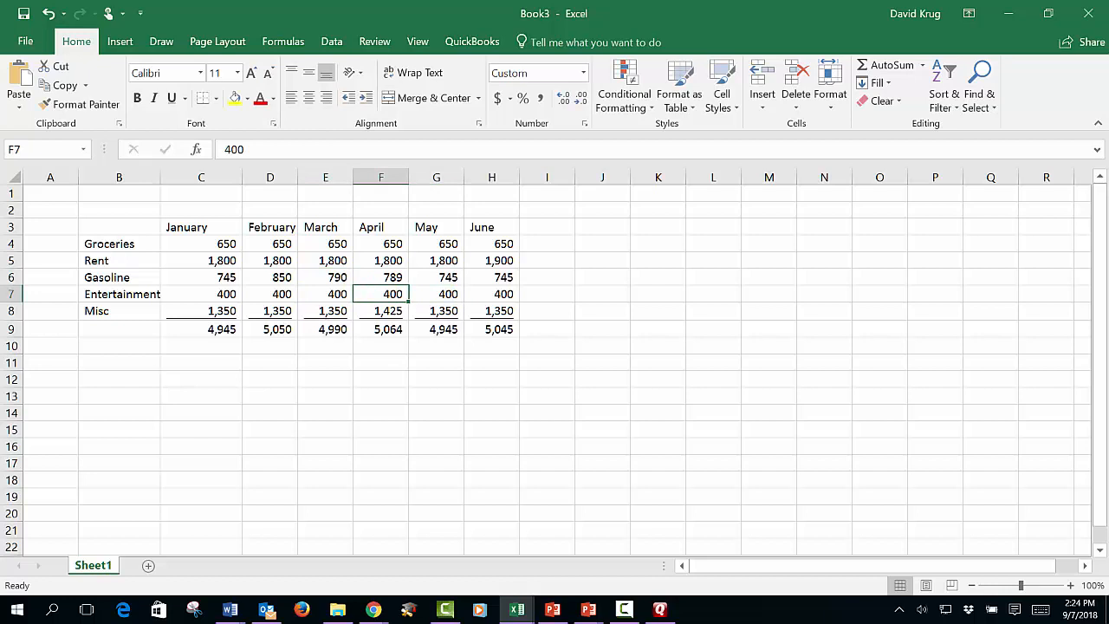
- Set April's Entertainment amount to 500
{"action": "type", "text": "500"}
{"action": "key", "text": "Return"}
{"action": "key", "text": "Return"}
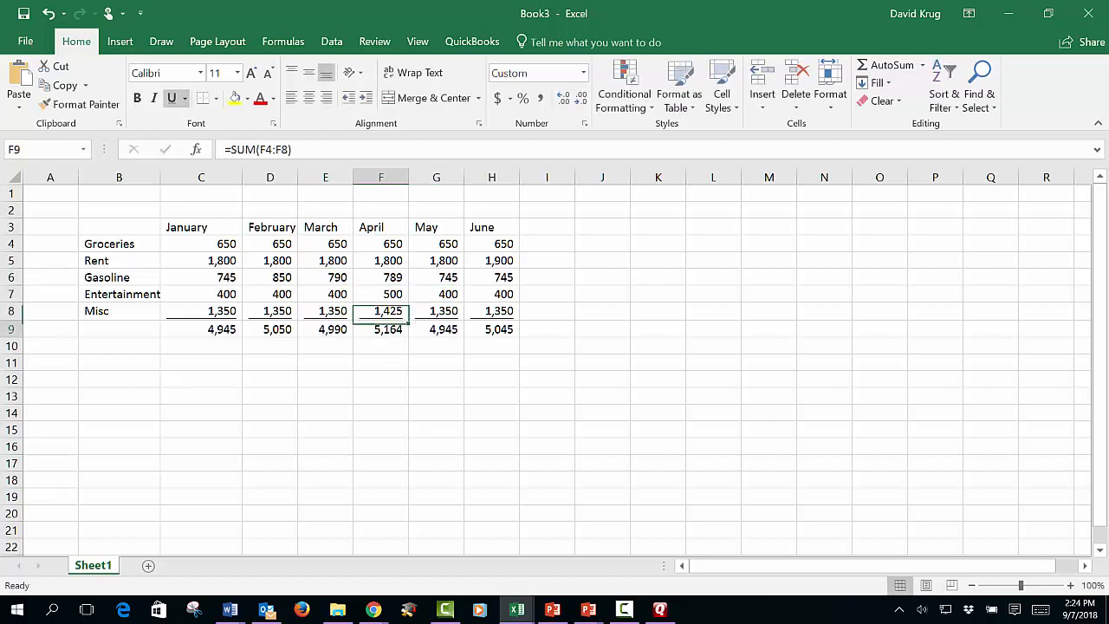
- Examine the SUM formulas behind the monthly totals in C9:H9, comparing the range each column adds up
{"action": "key", "text": "Left"}
{"action": "key", "text": "Left"}
{"action": "key", "text": "Left"}
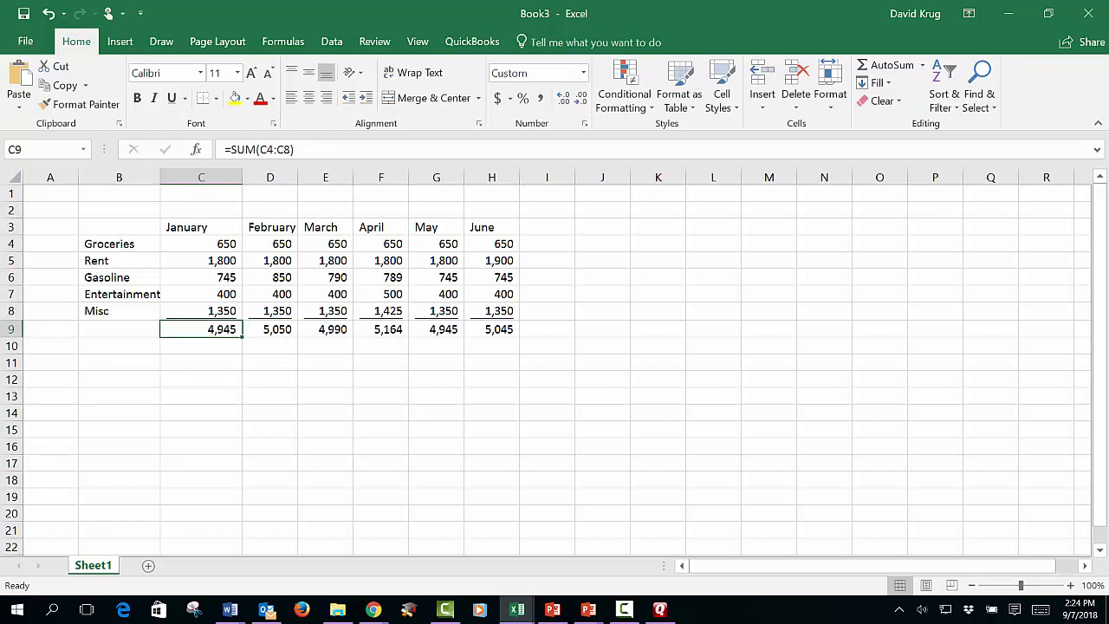
{"action": "left_click", "coordinate": [216, 344]}
{"action": "left_click", "coordinate": [205, 323]}
{"action": "left_click", "coordinate": [268, 329]}
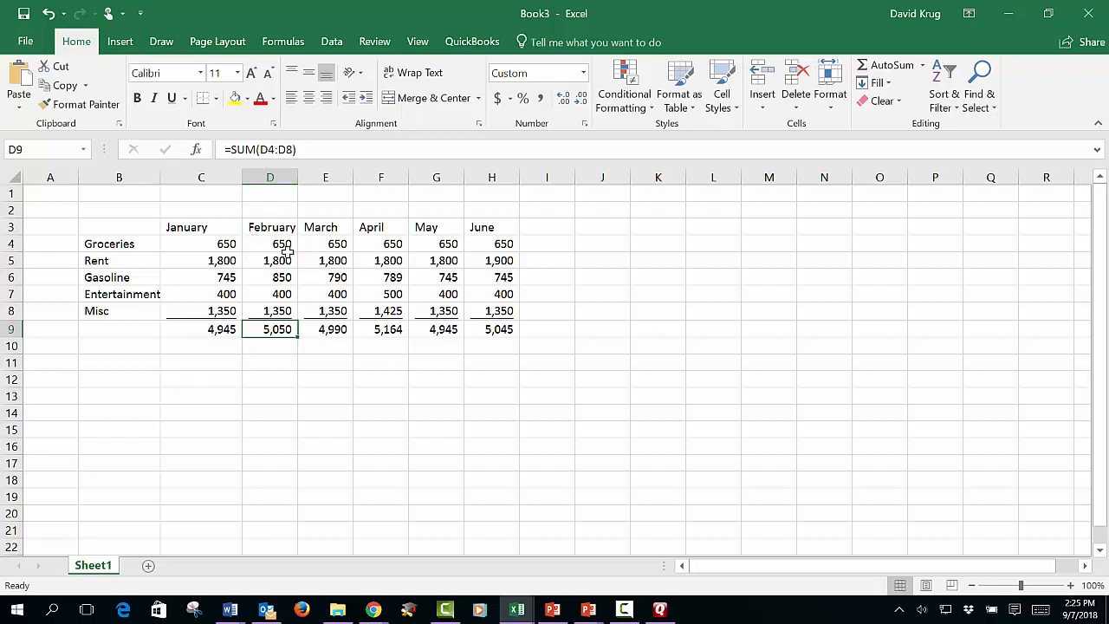
{"action": "left_click", "coordinate": [320, 329]}
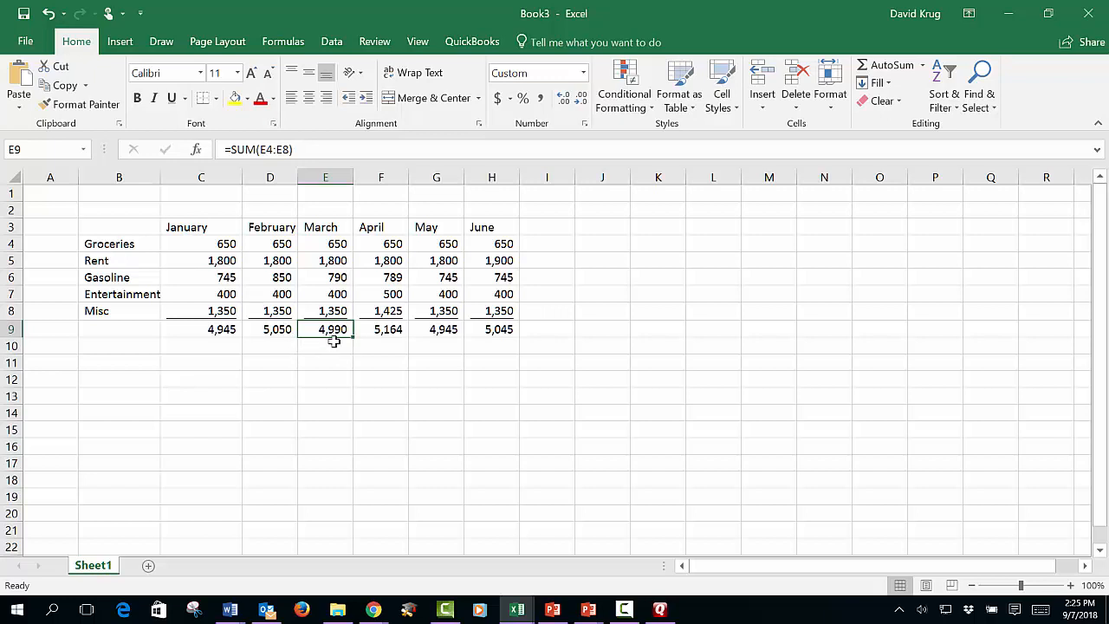
{"action": "left_click", "coordinate": [227, 329]}
{"action": "key", "text": "Right"}
{"action": "key", "text": "Right"}
{"action": "key", "text": "Right"}
{"action": "key", "text": "Right"}
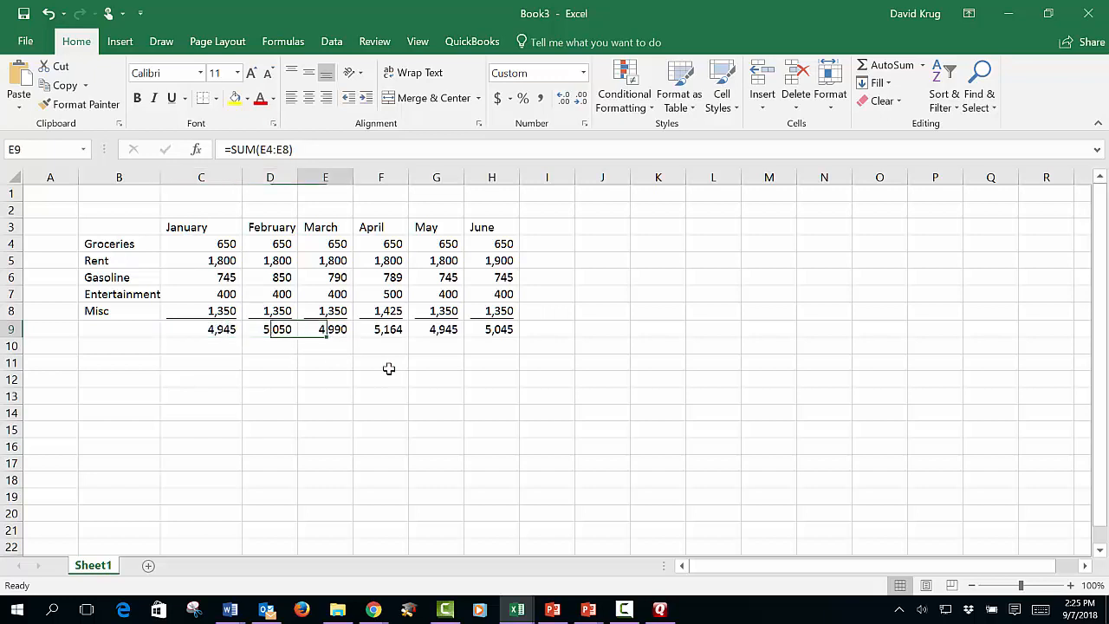
{"action": "key", "text": "Right"}
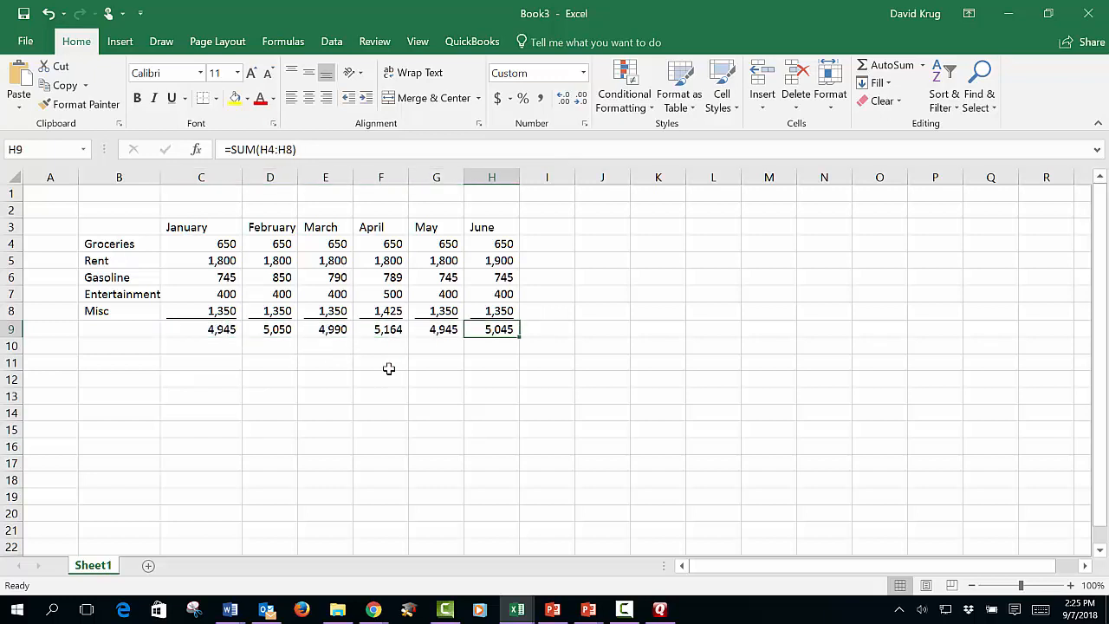
{"action": "key", "text": "Left"}
{"action": "key", "text": "Left"}
{"action": "key", "text": "Left"}
{"action": "key", "text": "Left"}
{"action": "key", "text": "Left"}
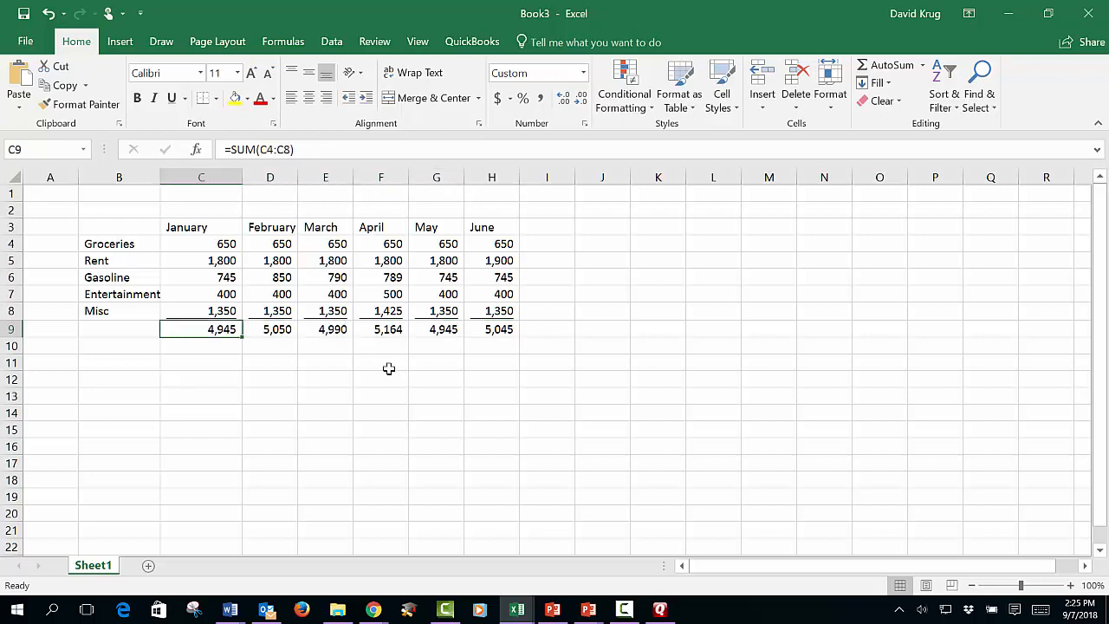
{"action": "key", "text": "Right"}
{"action": "key", "text": "Right"}
{"action": "key", "text": "Right"}
{"action": "key", "text": "Right"}
{"action": "key", "text": "Right"}
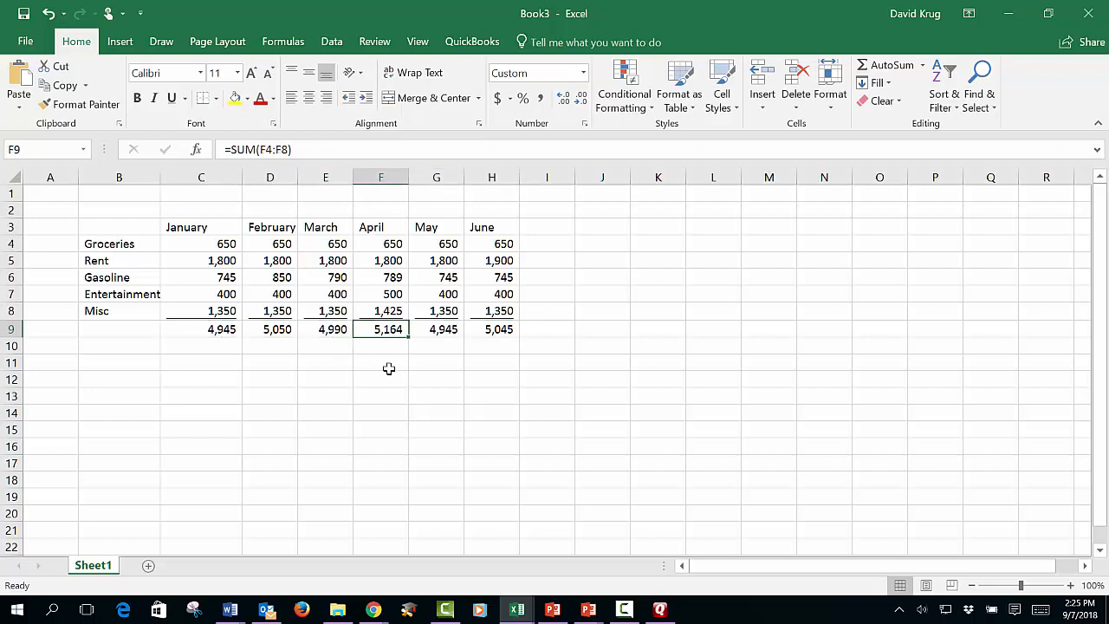
{"action": "key", "text": "Left"}
{"action": "key", "text": "Left"}
{"action": "key", "text": "Left"}
{"action": "key", "text": "Left"}
{"action": "key", "text": "Left"}
{"action": "key", "text": "Left"}
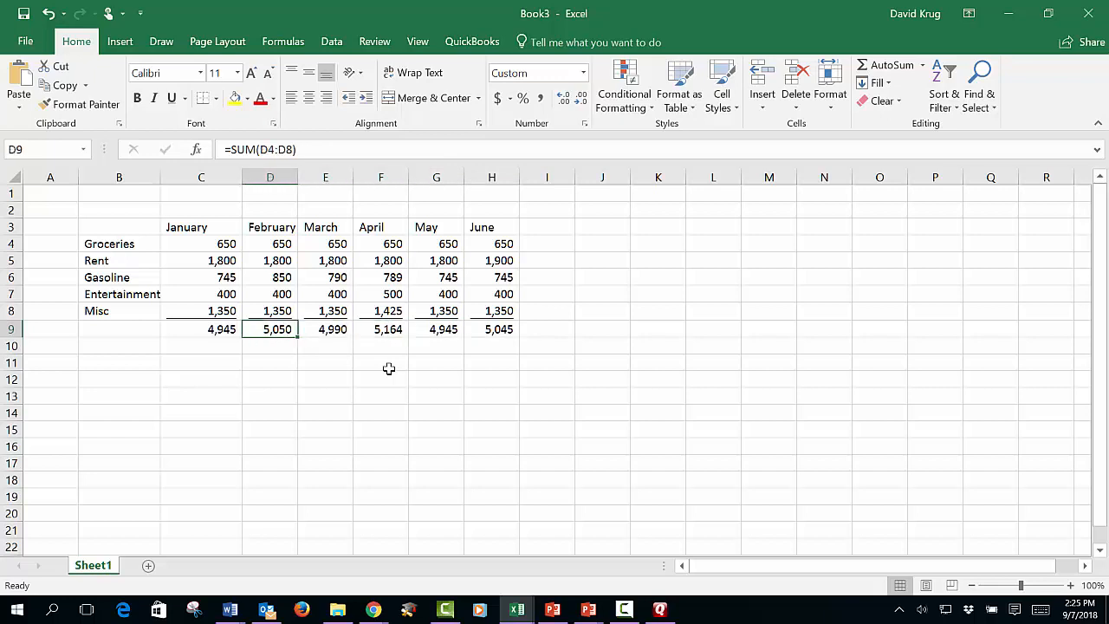
{"action": "key", "text": "Right"}
{"action": "key", "text": "Right"}
{"action": "key", "text": "Right"}
{"action": "key", "text": "Right"}
{"action": "key", "text": "Right"}
{"action": "key", "text": "Right"}
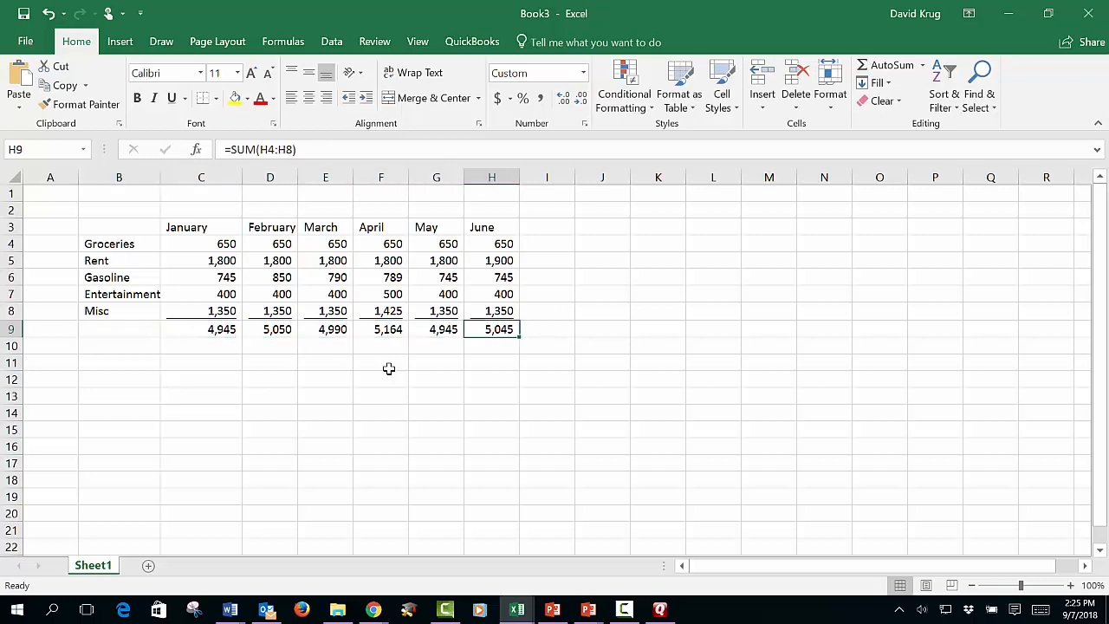
- Set February's Gasoline amount to 875
{"action": "key", "text": "Left"}
{"action": "key", "text": "Left"}
{"action": "key", "text": "Left"}
{"action": "key", "text": "Left"}
{"action": "key", "text": "Up"}
{"action": "key", "text": "Up"}
{"action": "key", "text": "Up"}
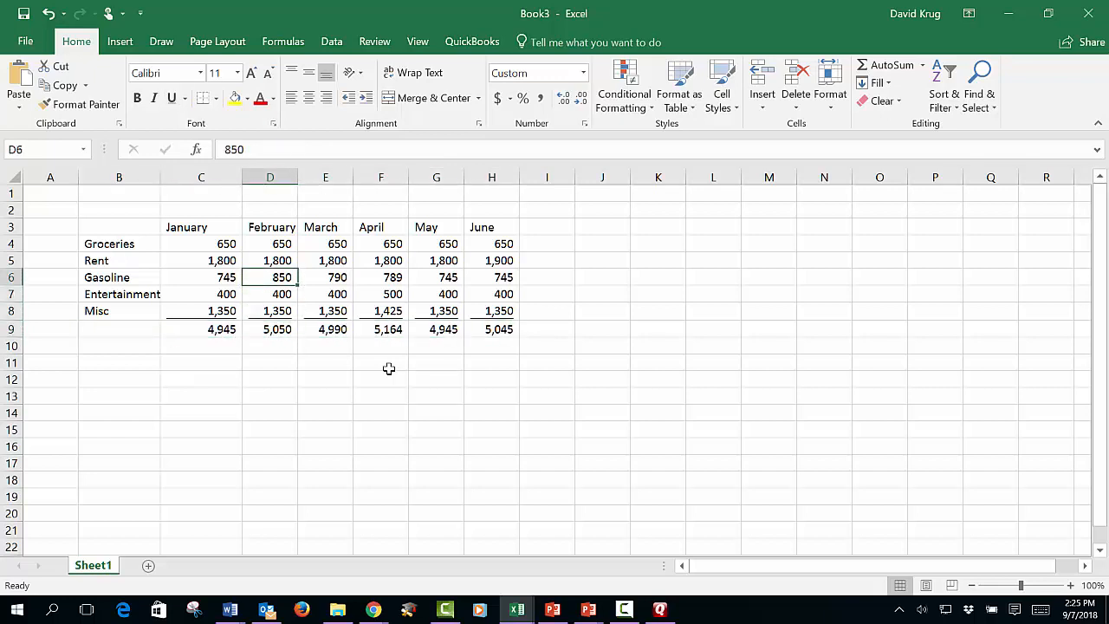
{"action": "type", "text": "875"}
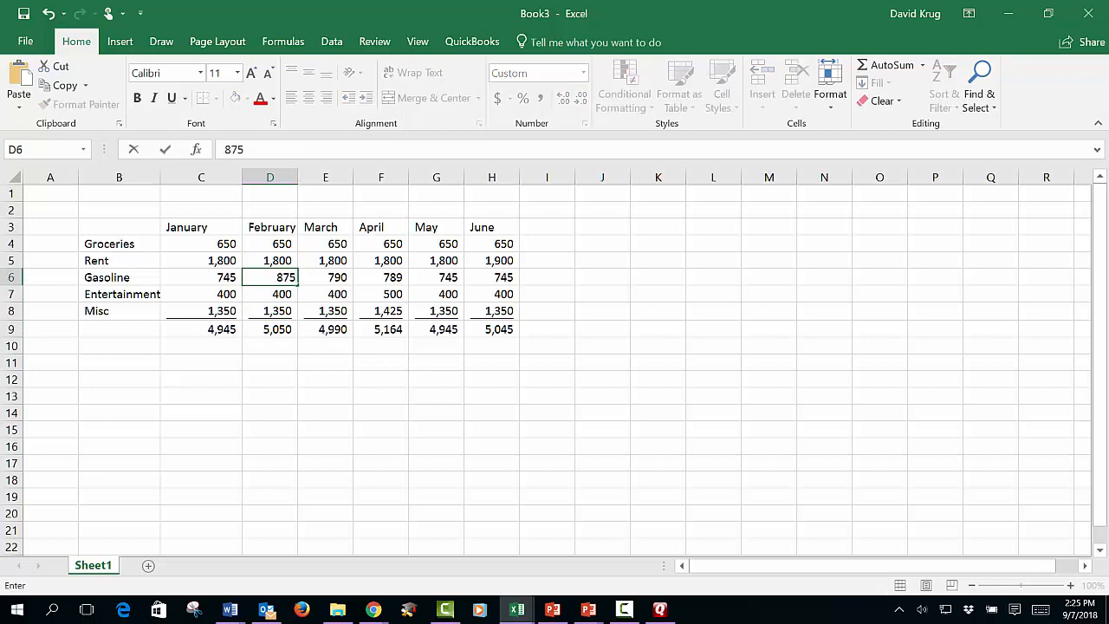
{"action": "key", "text": "Return"}
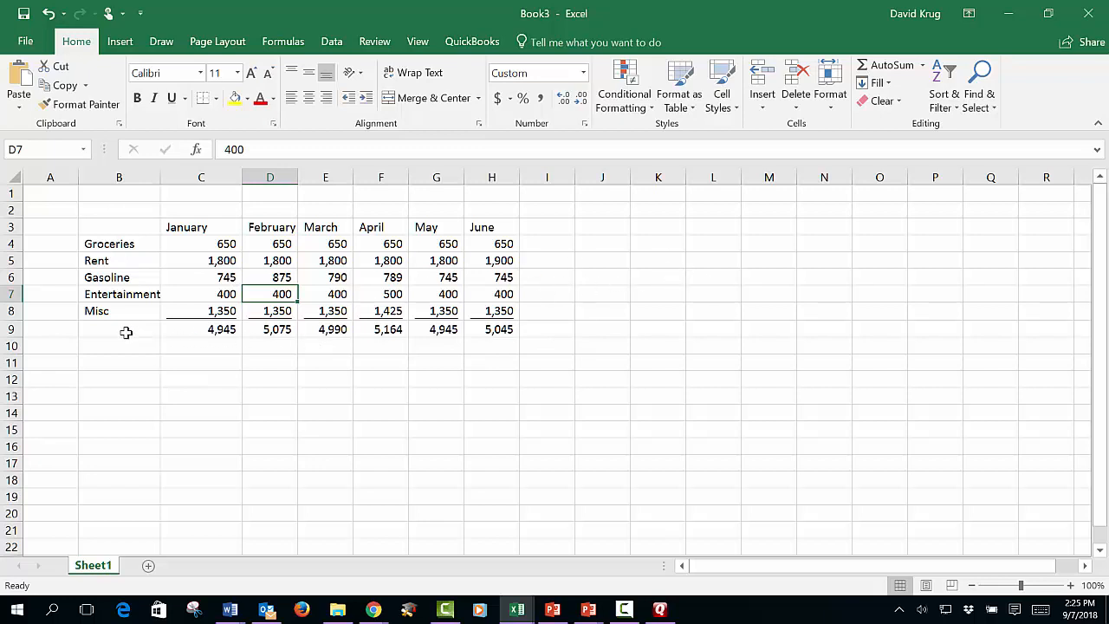
- Label the totals row in B9 as "Total Exp."
{"action": "left_click", "coordinate": [98, 325]}
{"action": "left_click_drag", "start_coordinate": [98, 326], "coordinate": [489, 329]}
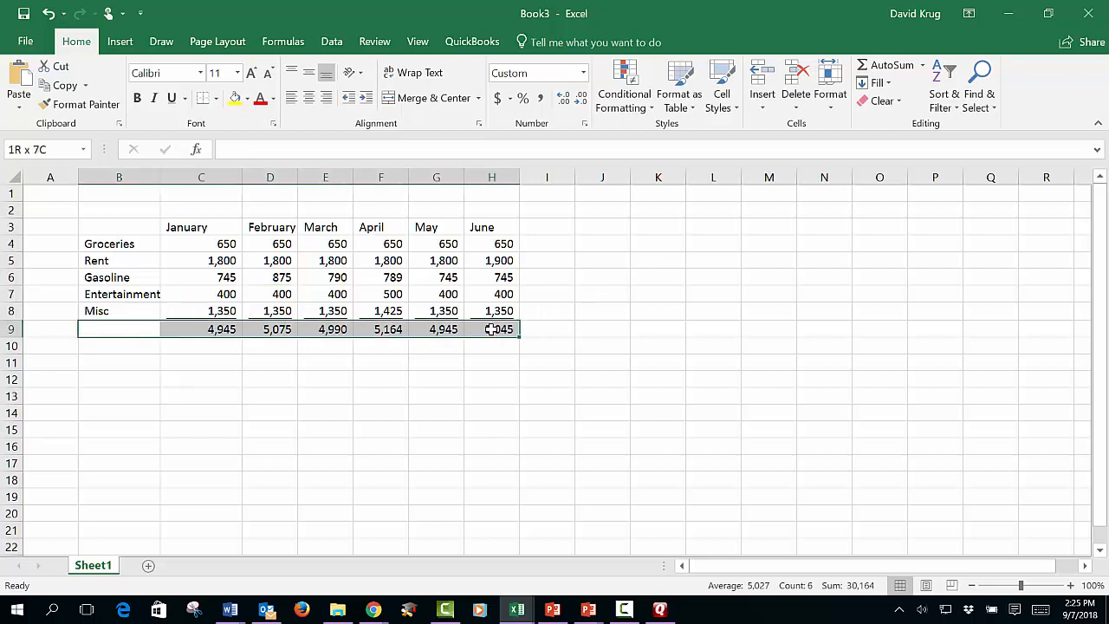
{"action": "left_click", "coordinate": [126, 333]}
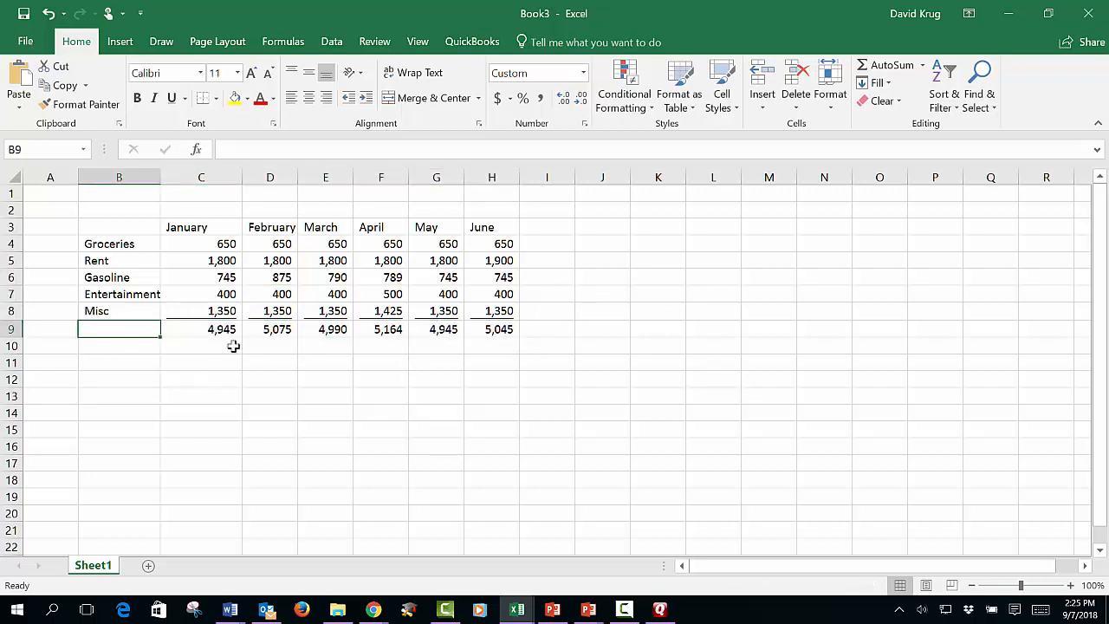
{"action": "type", "text": "Tt"}
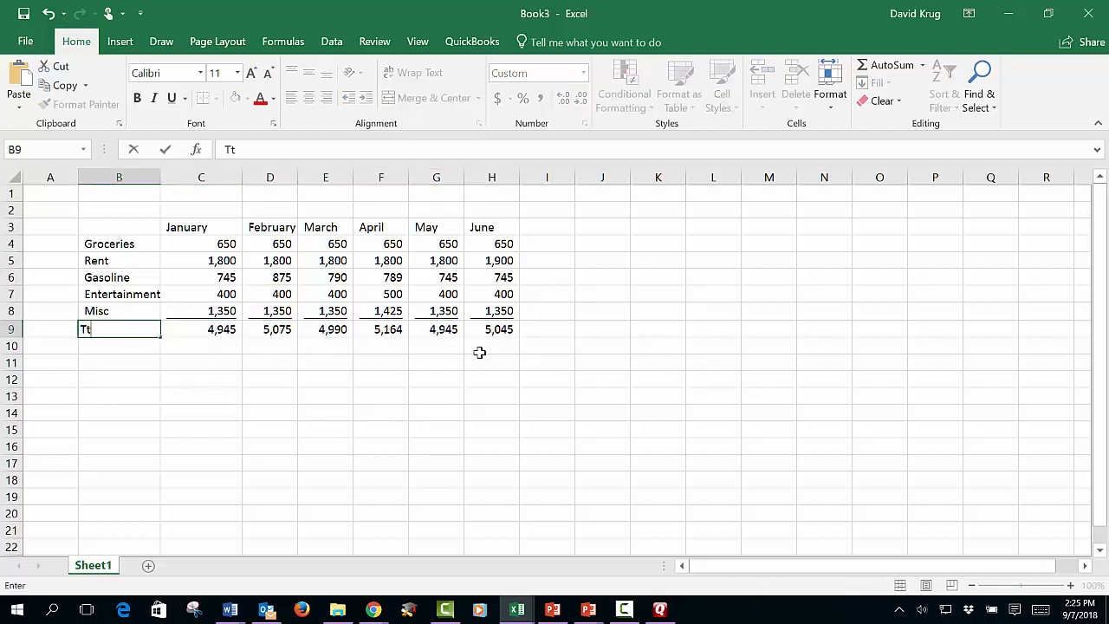
{"action": "type", "text": "tal Exp."}
{"action": "key", "text": "Return"}
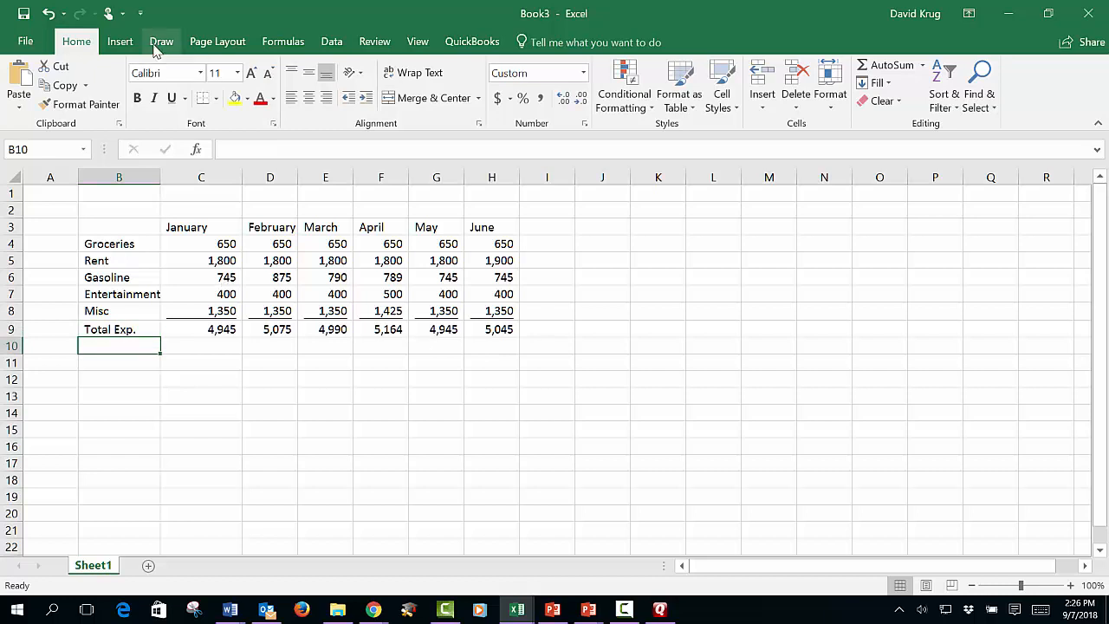
- Indent the Total Exp. label in B9 by two levels
{"action": "left_click", "coordinate": [143, 333]}
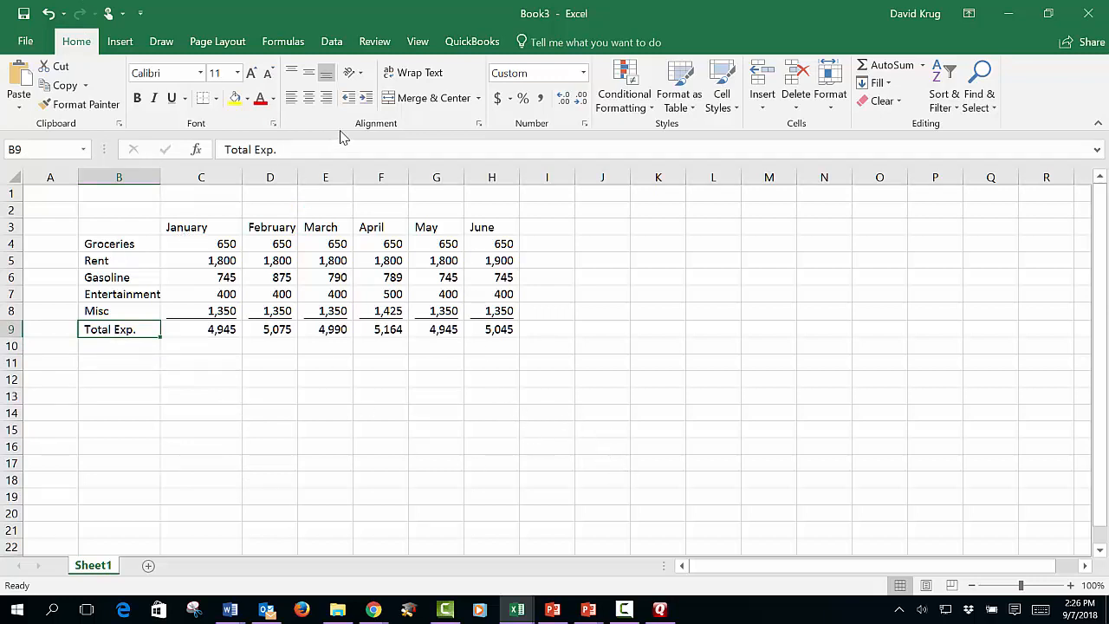
{"action": "left_click_drag", "start_coordinate": [135, 375], "coordinate": [134, 361]}
{"action": "left_click", "coordinate": [134, 329]}
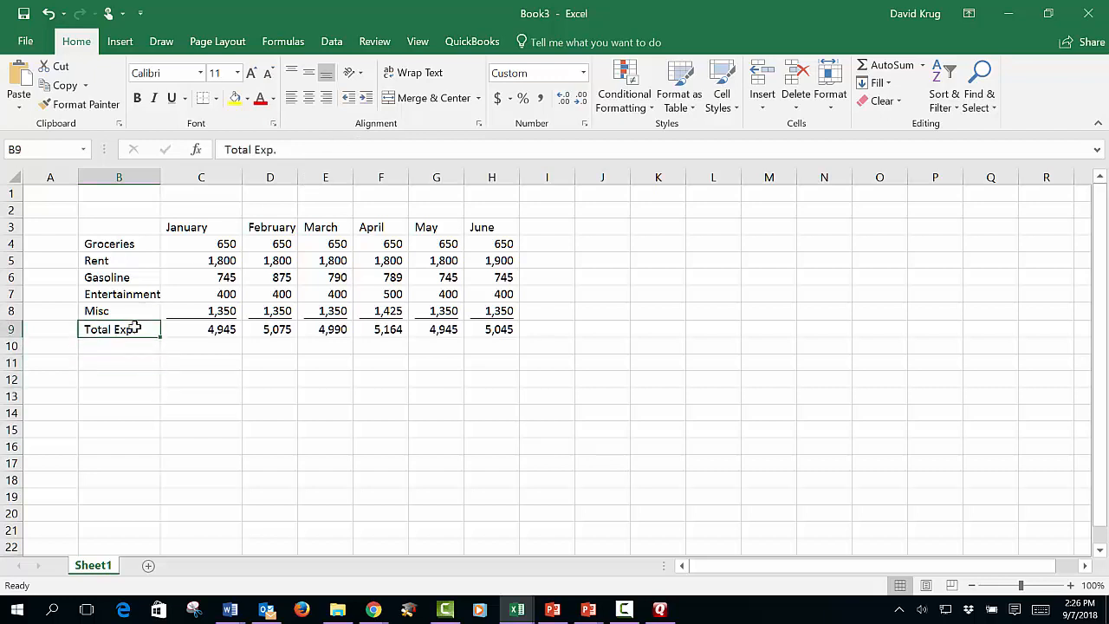
{"action": "left_click", "coordinate": [367, 99]}
{"action": "left_click", "coordinate": [366, 99]}
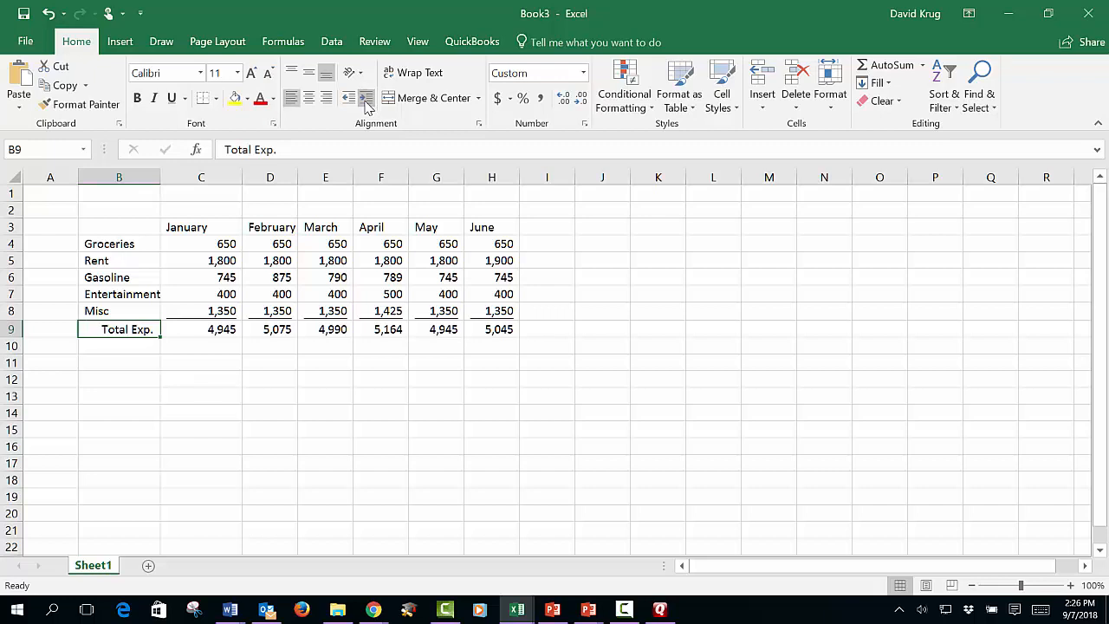
{"action": "left_click", "coordinate": [347, 98]}
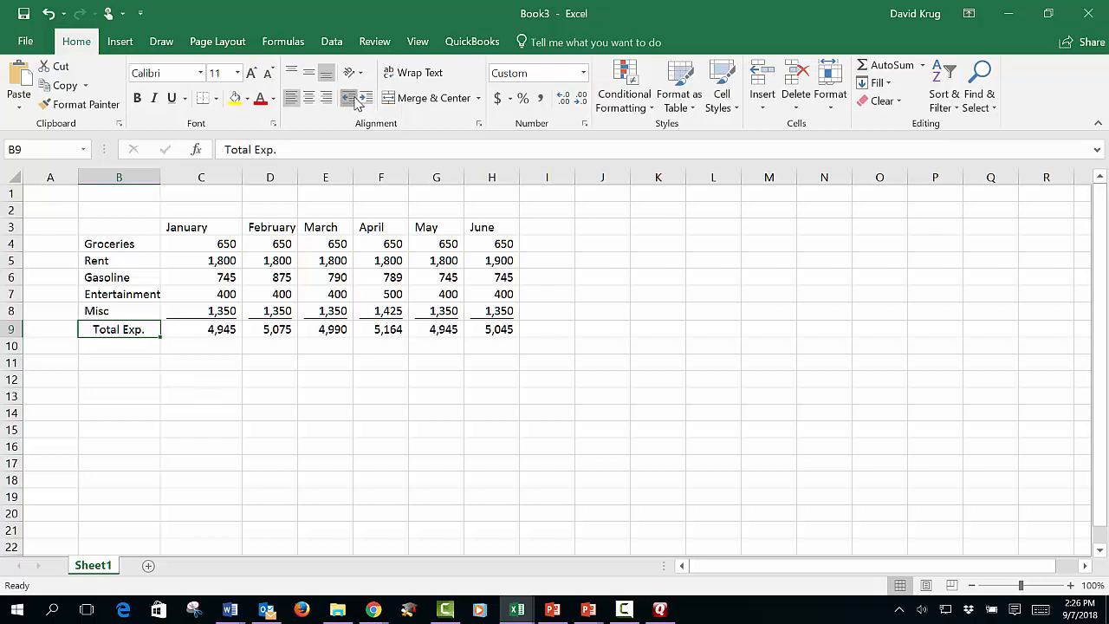
{"action": "left_click", "coordinate": [347, 98]}
{"action": "left_click", "coordinate": [365, 100]}
{"action": "left_click", "coordinate": [365, 101]}
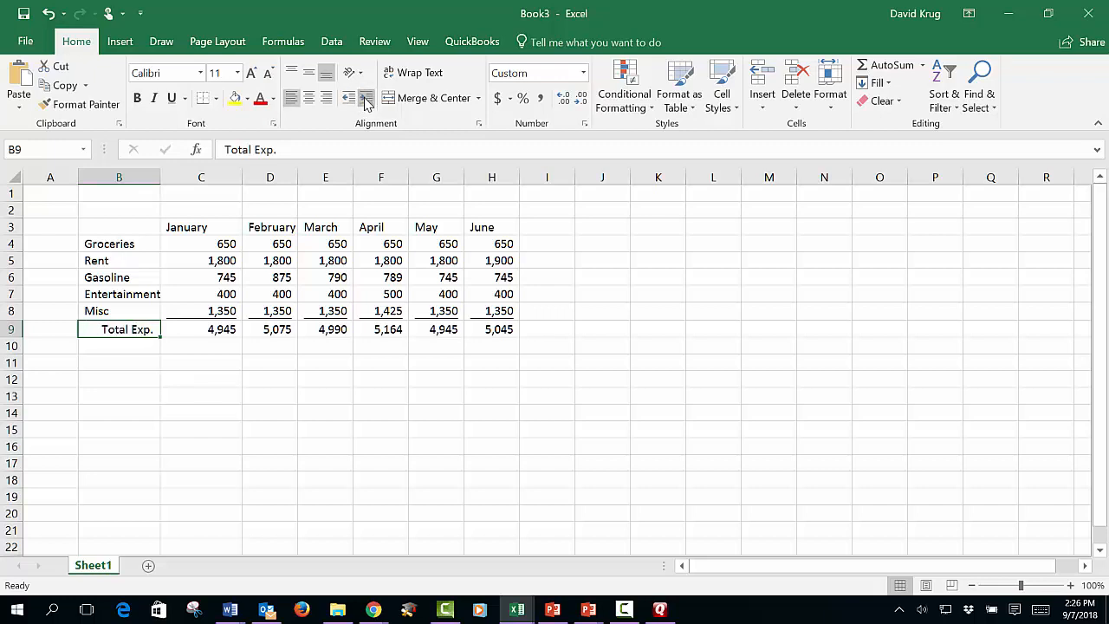
{"action": "left_click", "coordinate": [525, 433]}
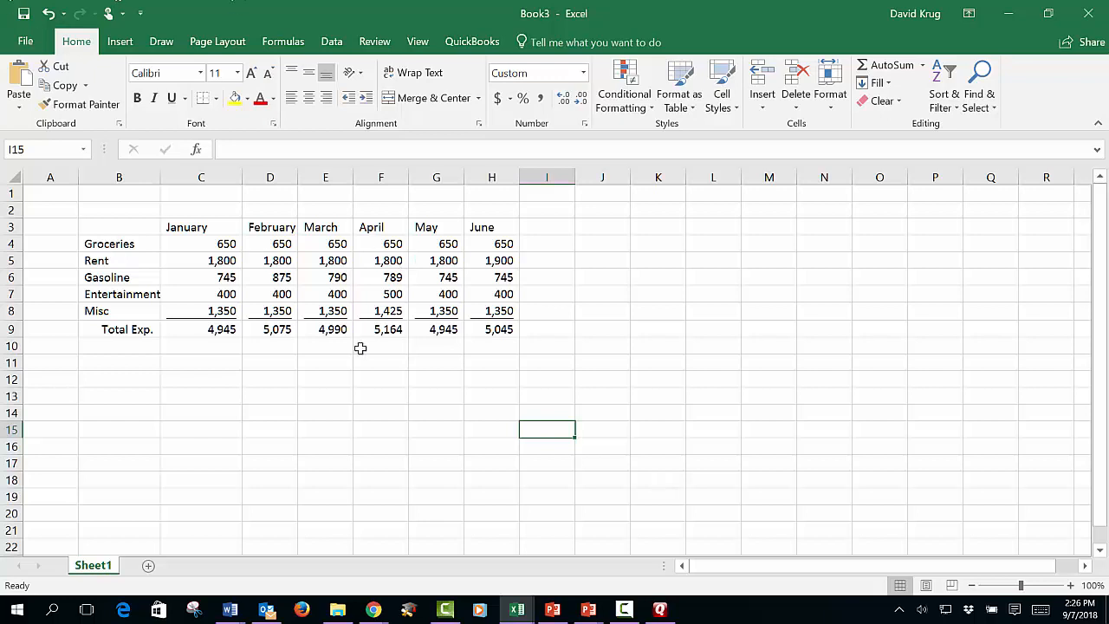
- Examine the underlining of the Misc amounts in C8:H8 and across row 8
{"action": "left_click_drag", "start_coordinate": [217, 312], "coordinate": [477, 317]}
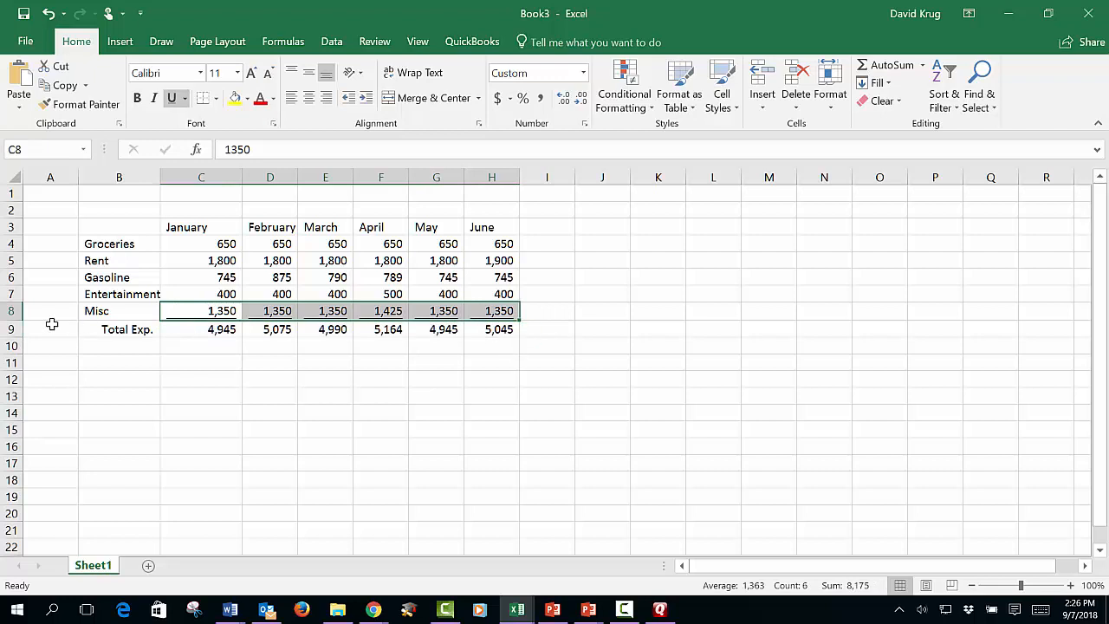
{"action": "left_click", "coordinate": [13, 312]}
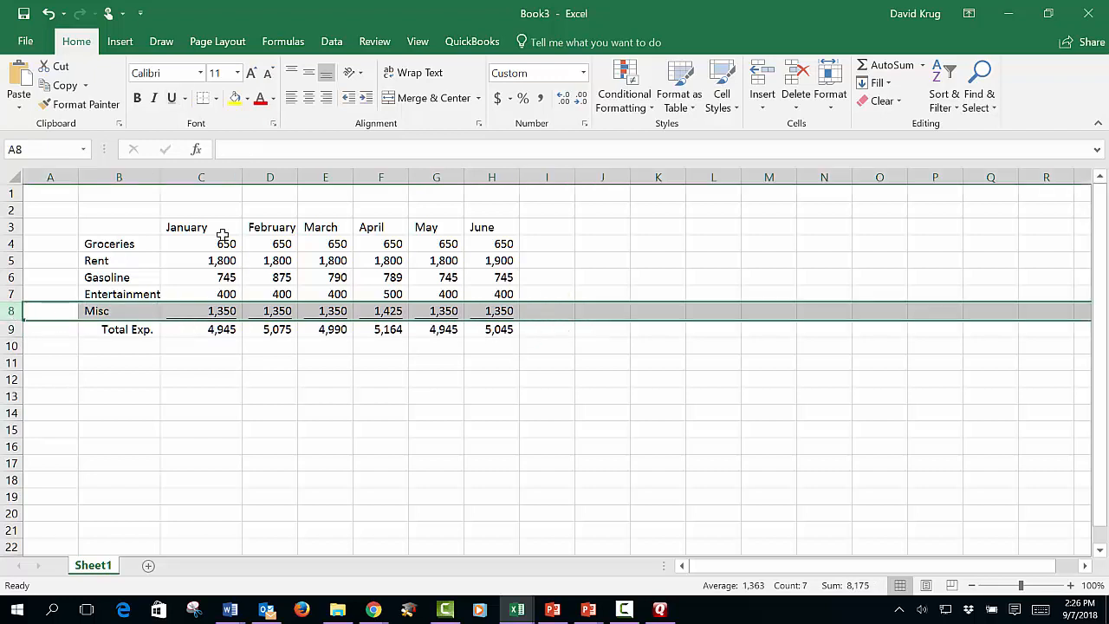
{"action": "left_click", "coordinate": [280, 460]}
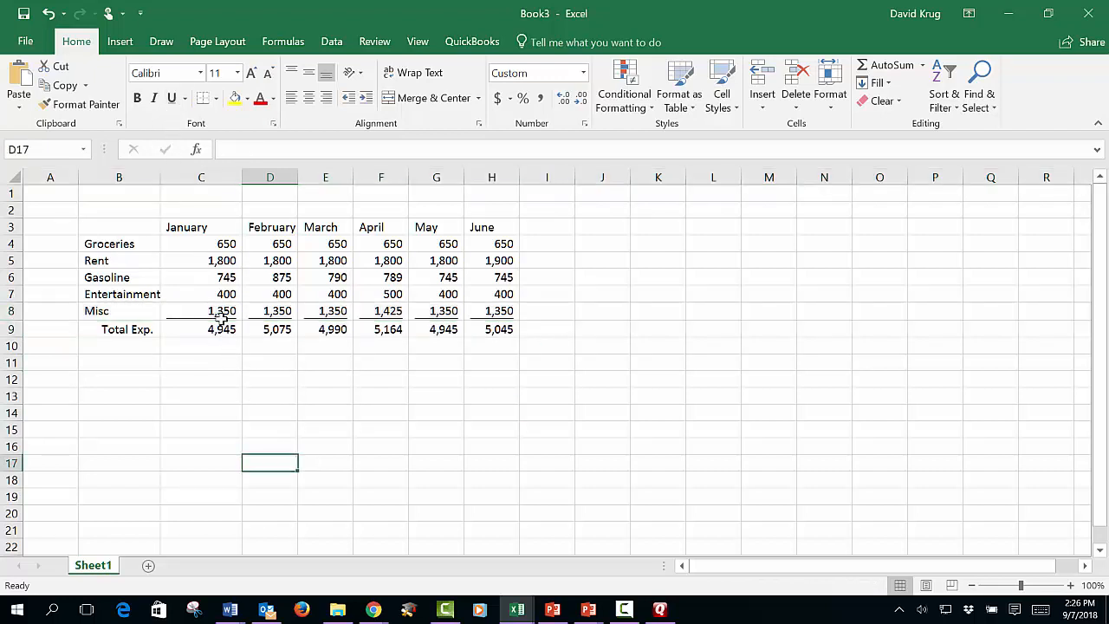
{"action": "left_click", "coordinate": [222, 315]}
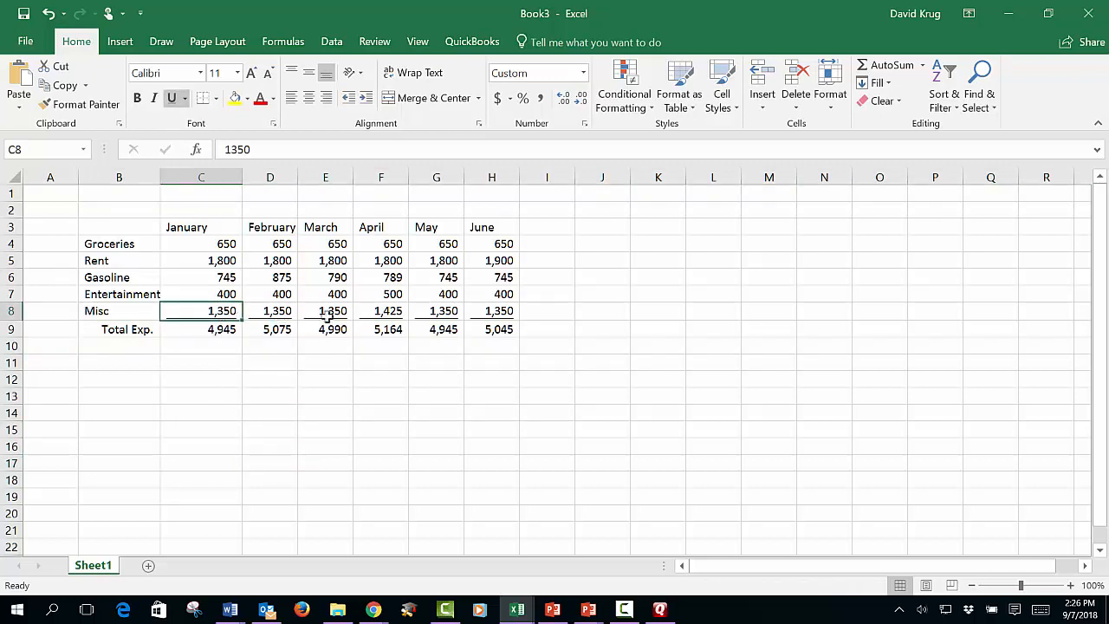
{"action": "left_click", "coordinate": [273, 418]}
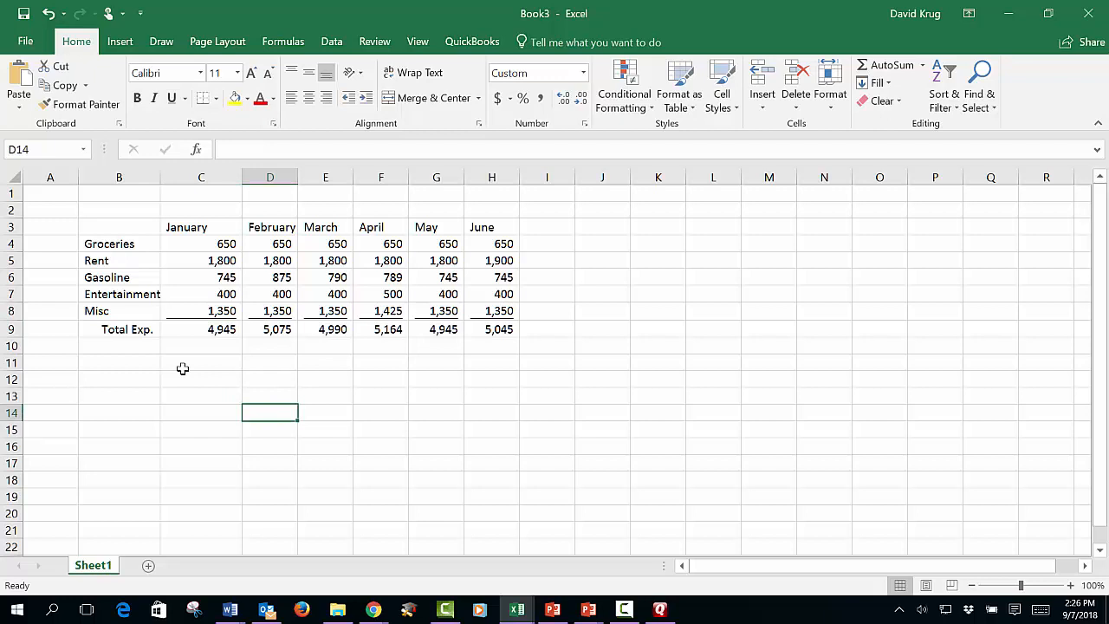
{"action": "left_click", "coordinate": [15, 310]}
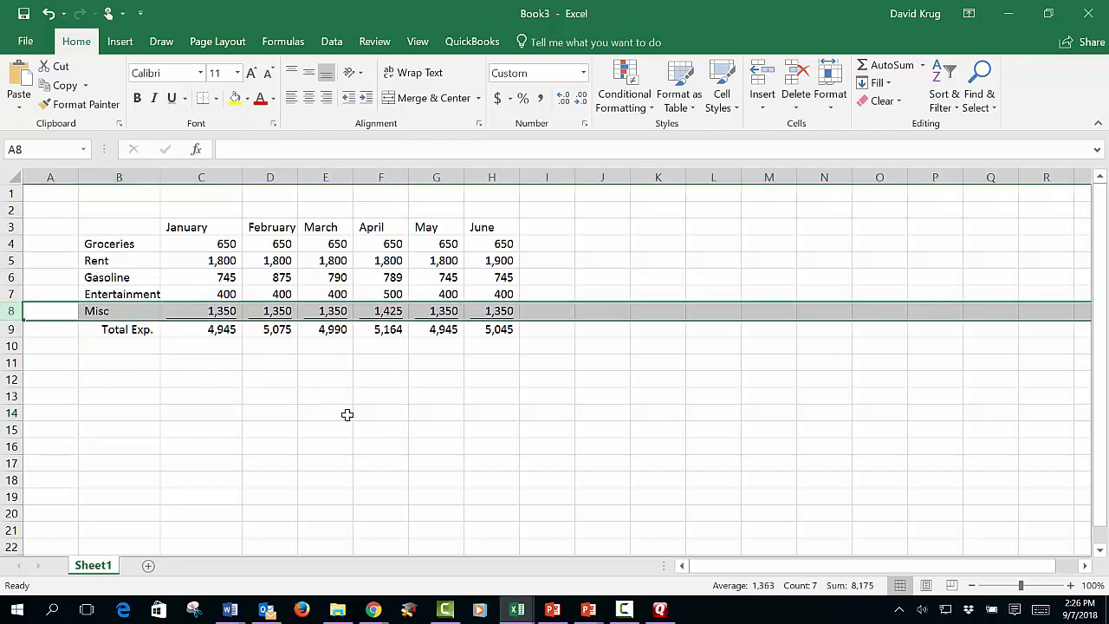
{"action": "left_click", "coordinate": [417, 409]}
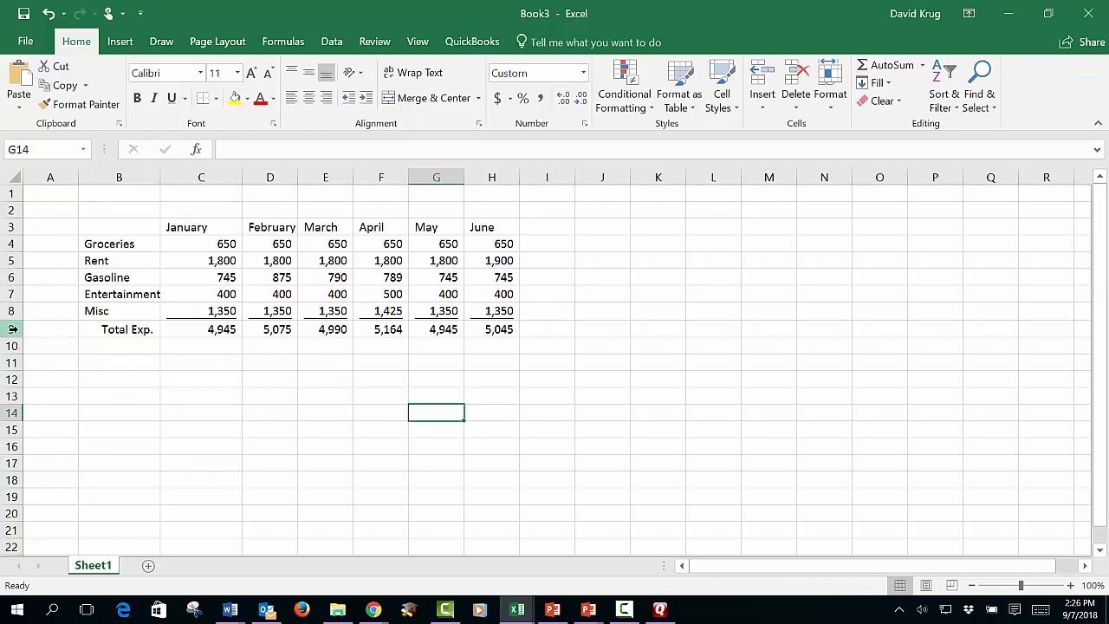
- Apply a double underline to the whole totals row, row 9
{"action": "left_click", "coordinate": [13, 329]}
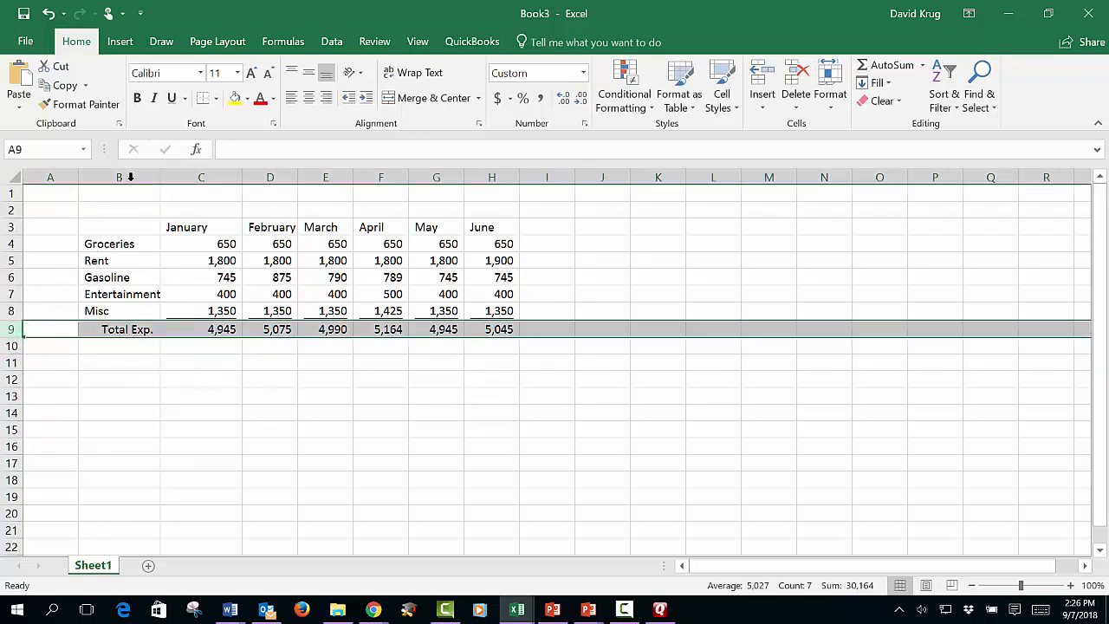
{"action": "left_click", "coordinate": [186, 98]}
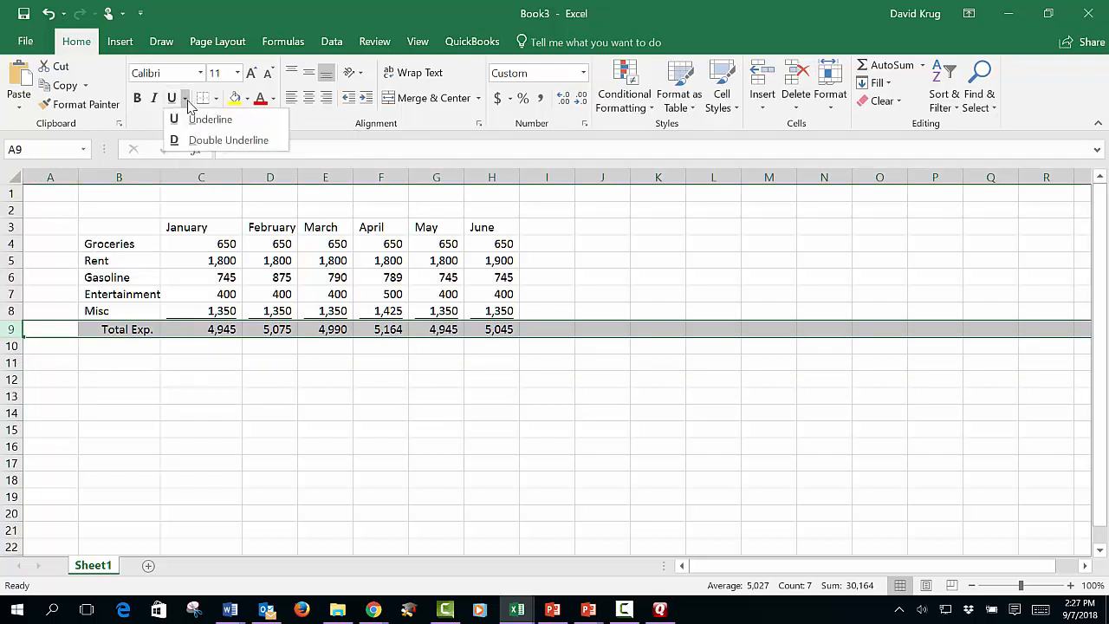
{"action": "left_click", "coordinate": [202, 141]}
{"action": "left_click", "coordinate": [395, 460]}
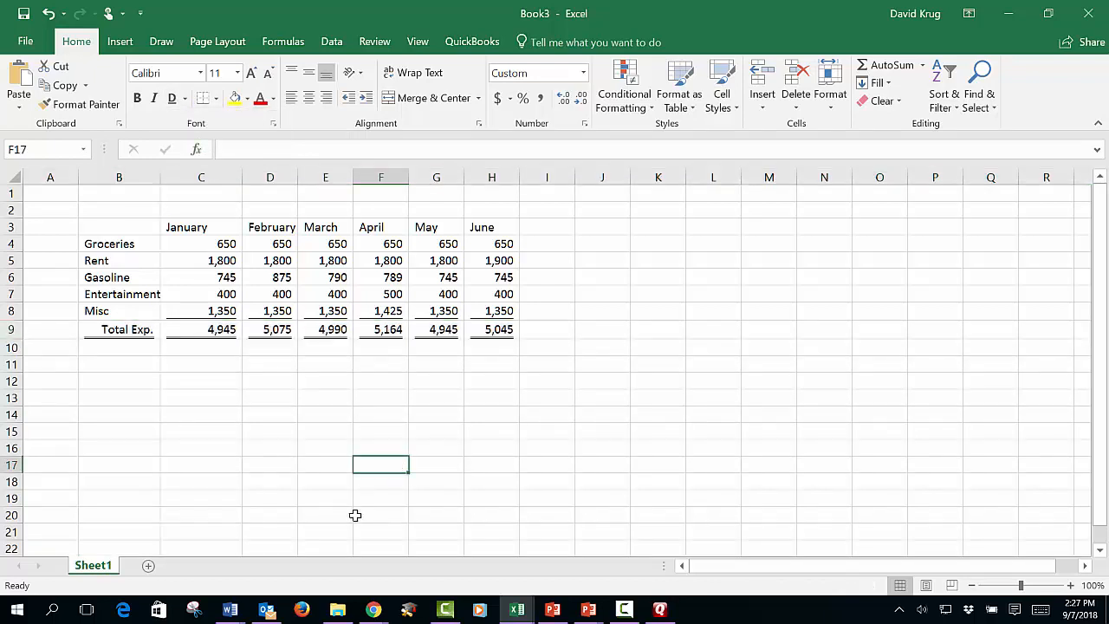
- Remove the double underline from the Total Exp. label in B9
{"action": "left_click", "coordinate": [137, 330]}
{"action": "left_click", "coordinate": [136, 379]}
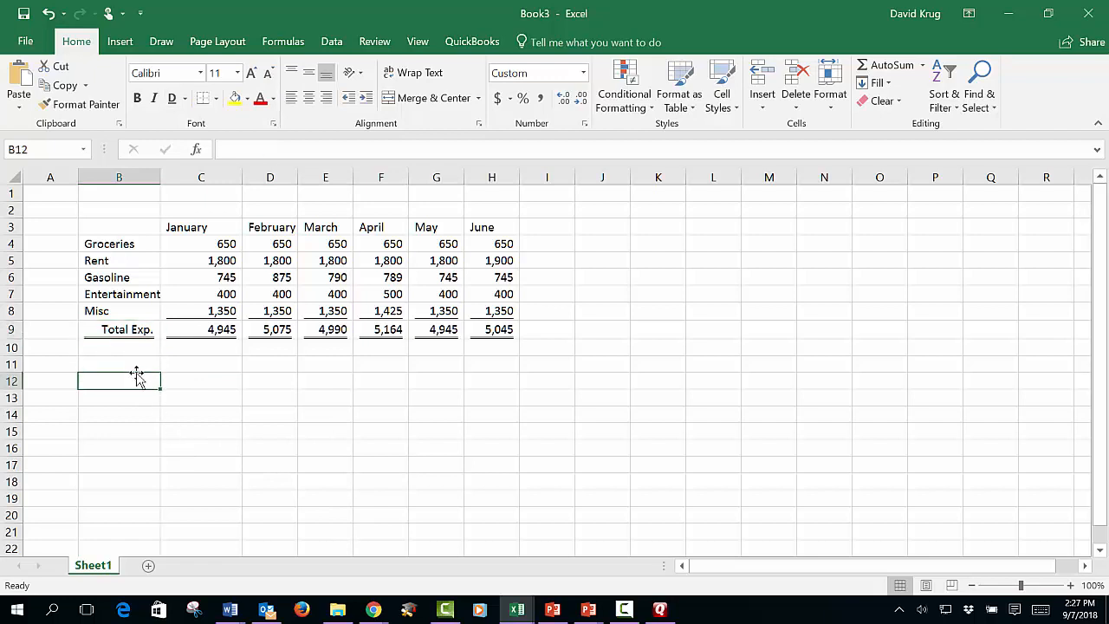
{"action": "left_click", "coordinate": [132, 328]}
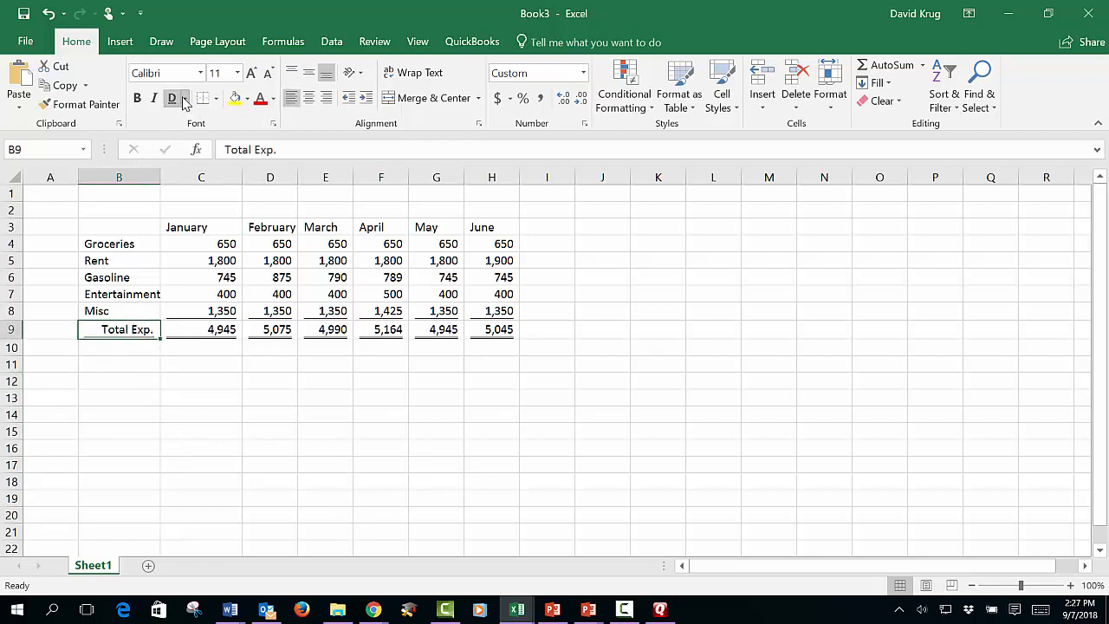
{"action": "left_click", "coordinate": [518, 422]}
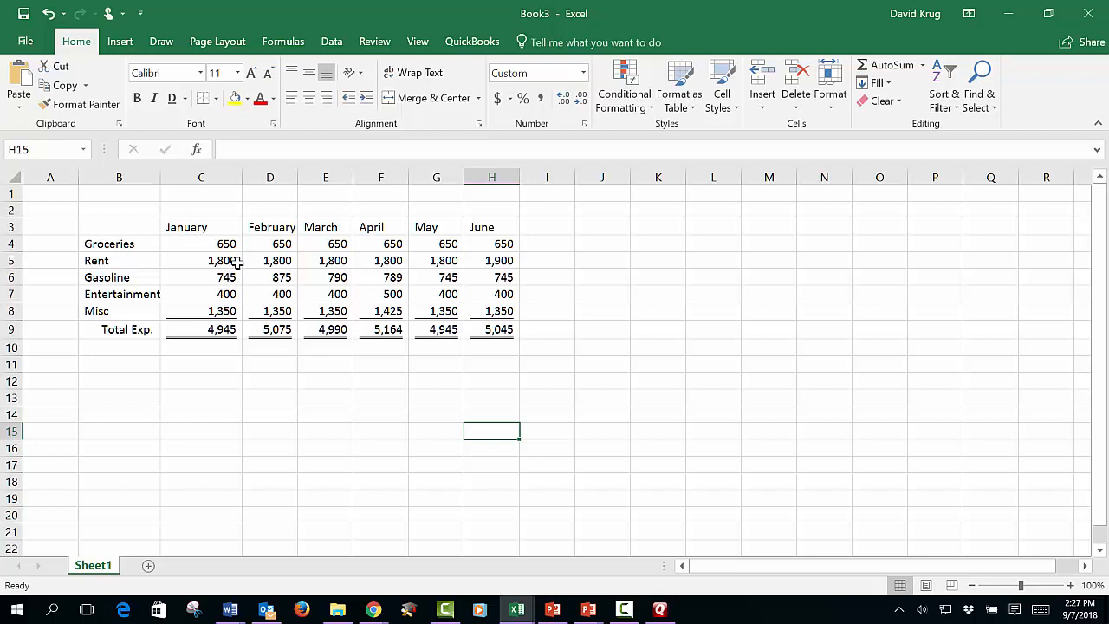
- Examine the January and February amounts and the alignment of the month headings in C3:H3
{"action": "left_click_drag", "start_coordinate": [234, 246], "coordinate": [236, 313]}
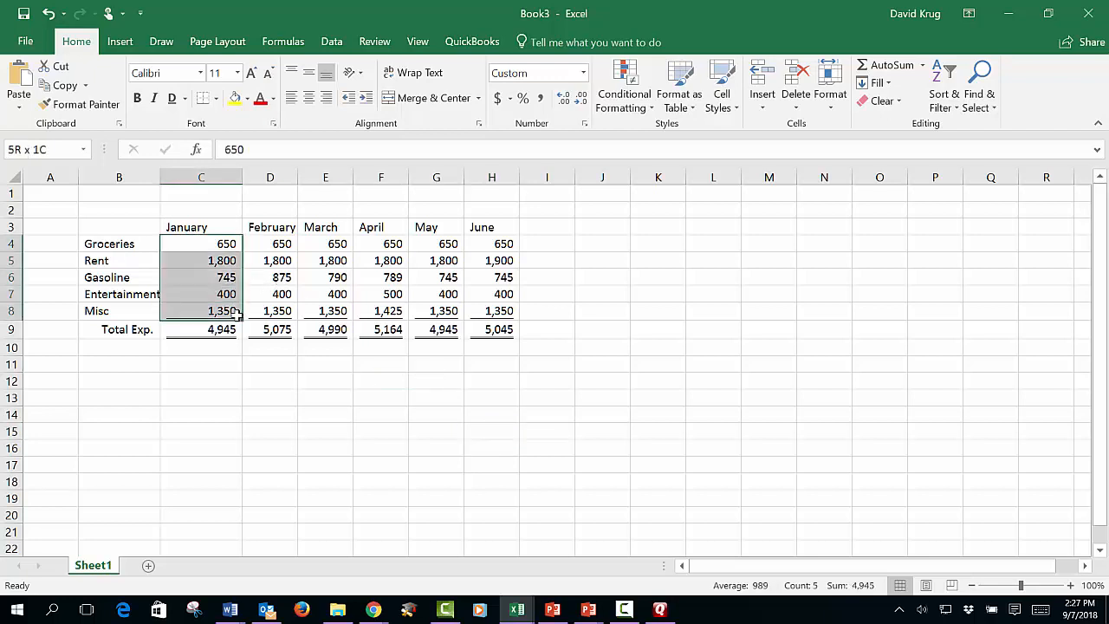
{"action": "left_click_drag", "start_coordinate": [286, 250], "coordinate": [279, 313]}
{"action": "left_click", "coordinate": [583, 370]}
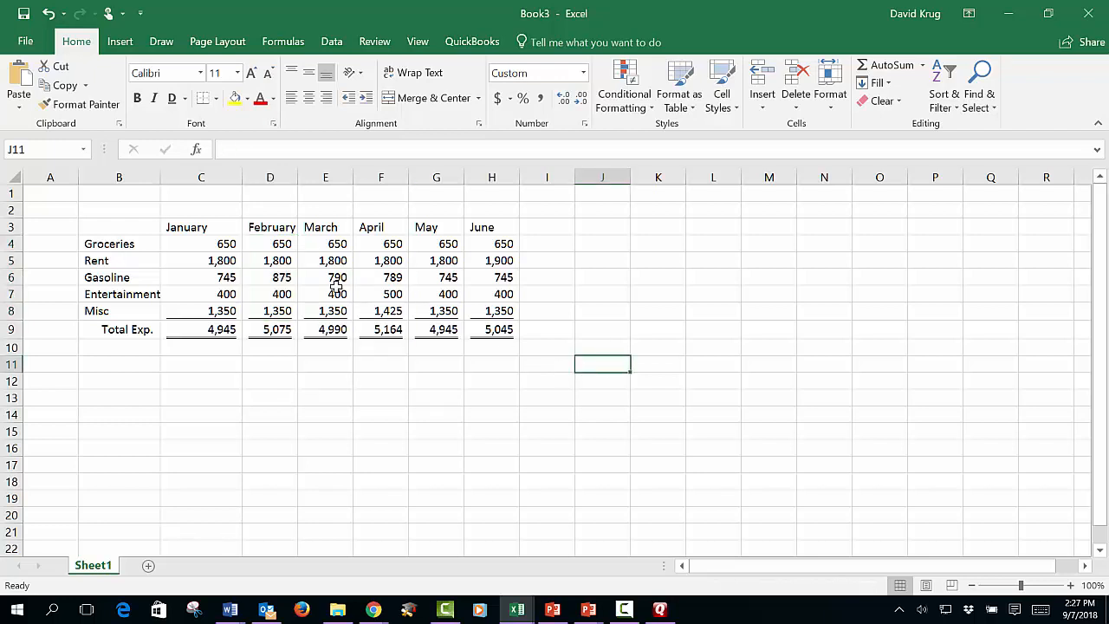
{"action": "left_click", "coordinate": [194, 227]}
{"action": "left_click", "coordinate": [267, 227]}
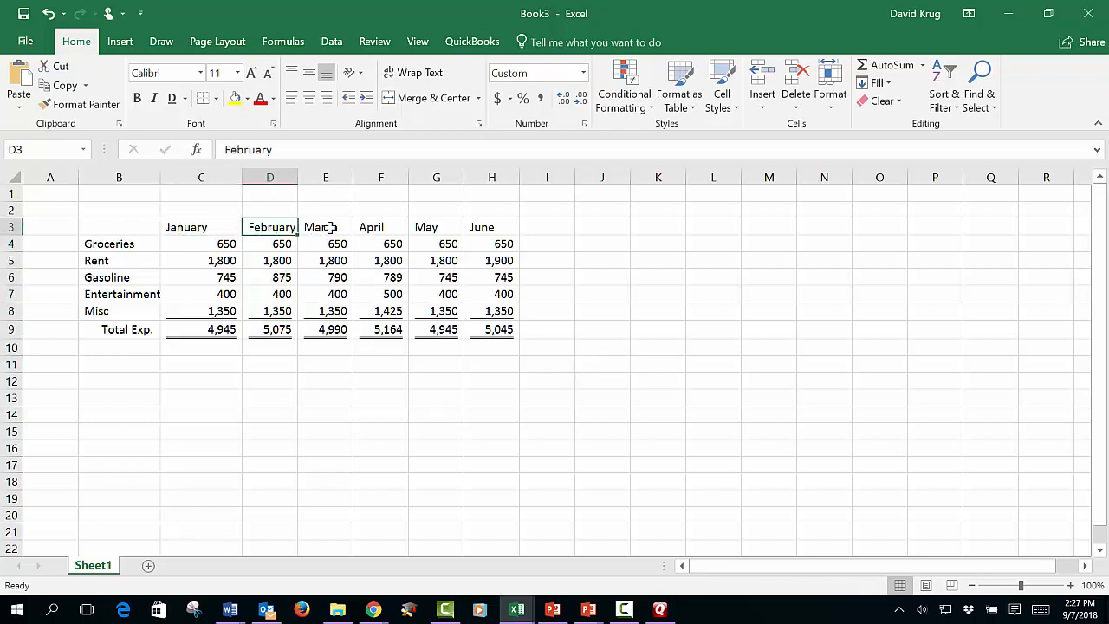
{"action": "left_click", "coordinate": [327, 228]}
{"action": "left_click", "coordinate": [394, 230]}
{"action": "left_click", "coordinate": [427, 230]}
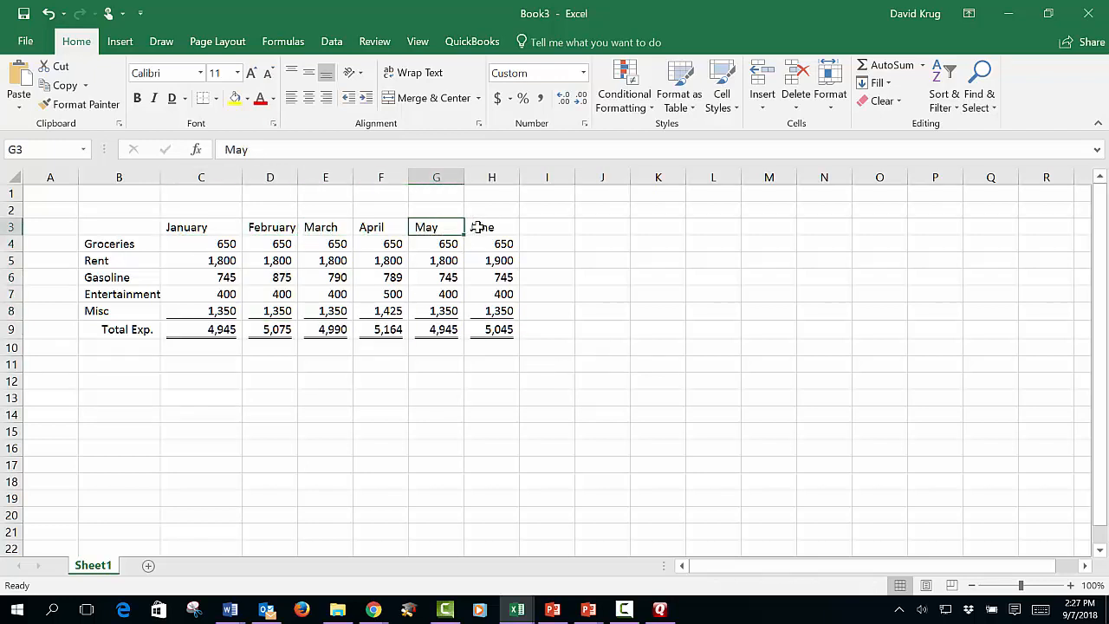
{"action": "left_click", "coordinate": [482, 228]}
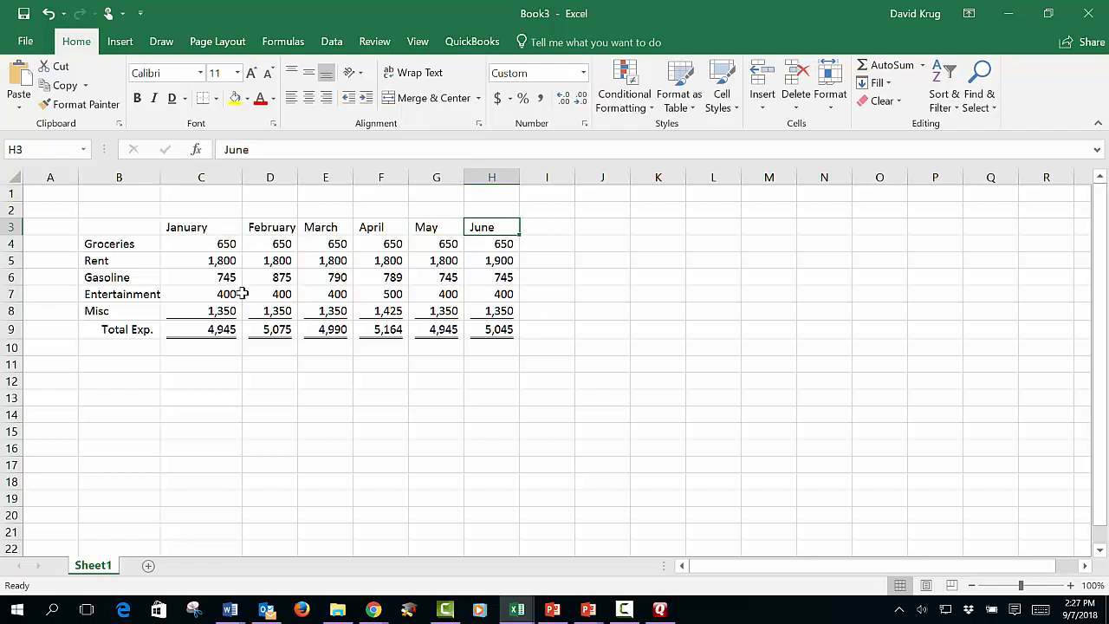
{"action": "left_click", "coordinate": [695, 313]}
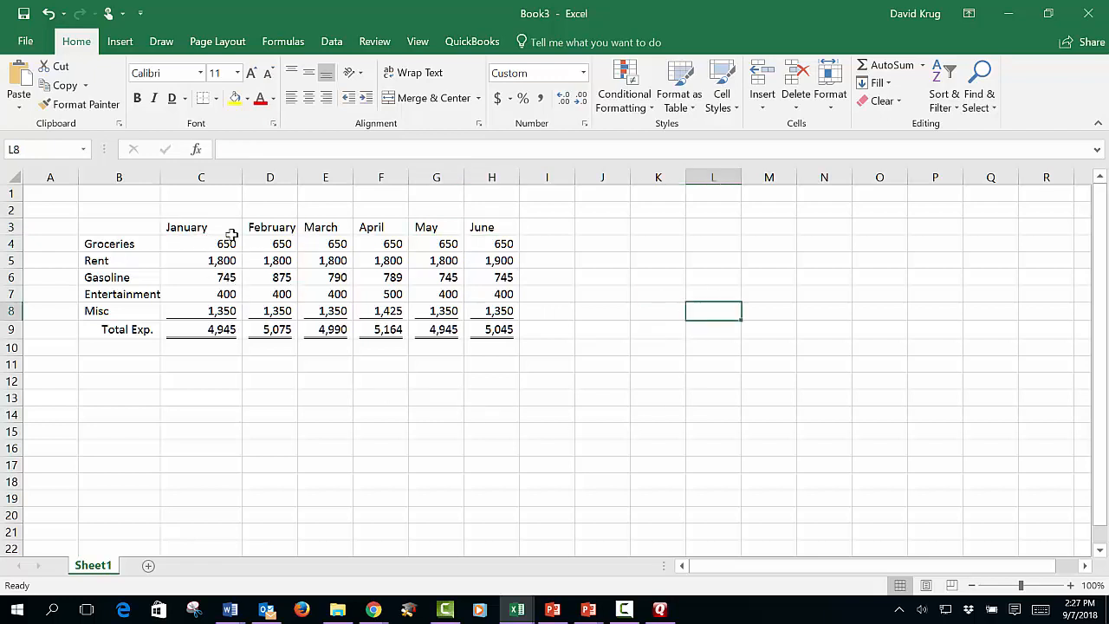
- Center the month headings in row 3 and give them a single underline
{"action": "left_click", "coordinate": [12, 227]}
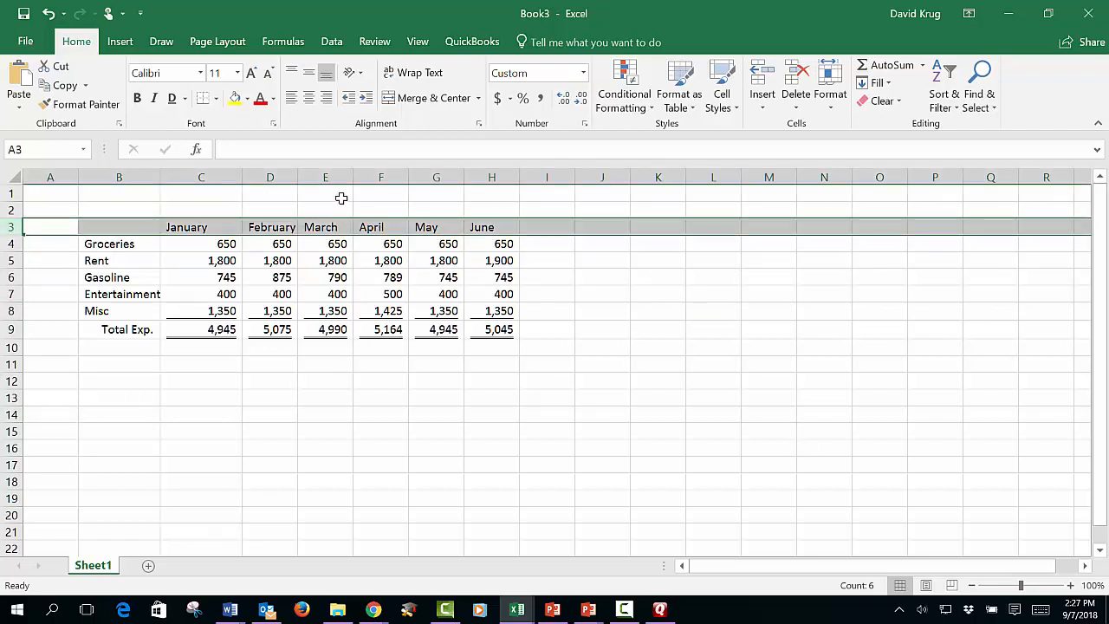
{"action": "left_click", "coordinate": [309, 99]}
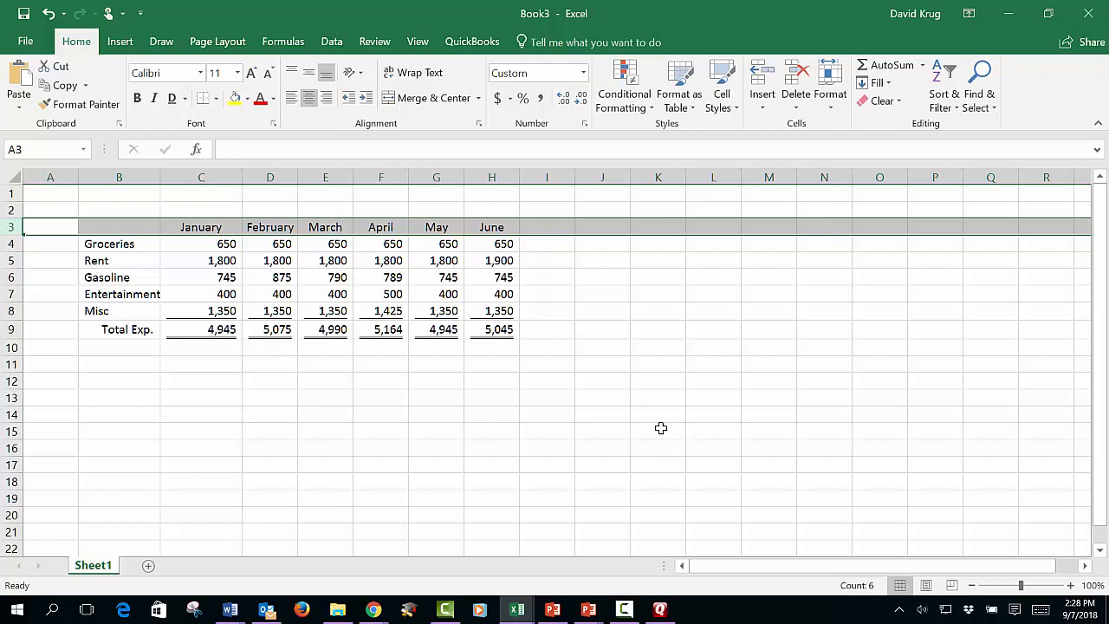
{"action": "left_click", "coordinate": [186, 99]}
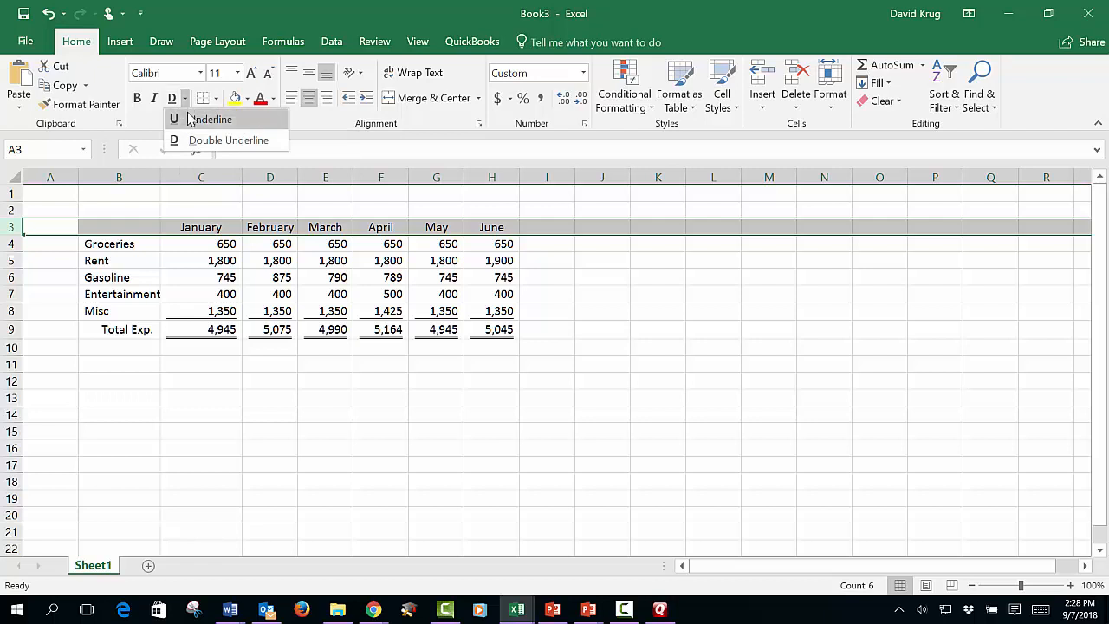
{"action": "left_click", "coordinate": [190, 119]}
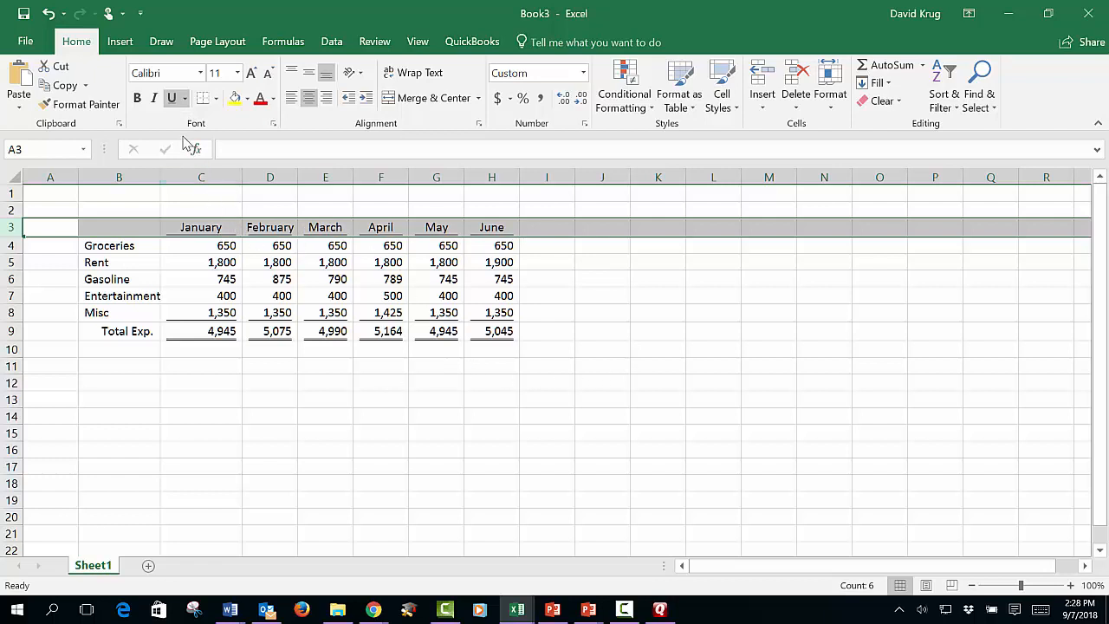
- Make the month headings in row 3 bold
{"action": "left_click", "coordinate": [137, 98]}
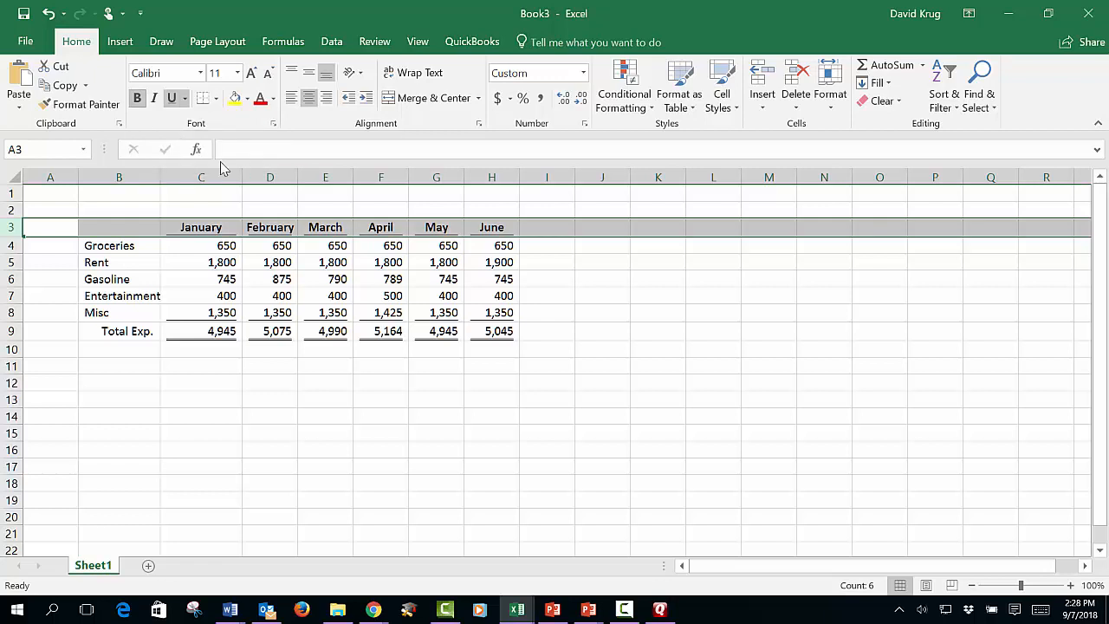
{"action": "left_click", "coordinate": [693, 429]}
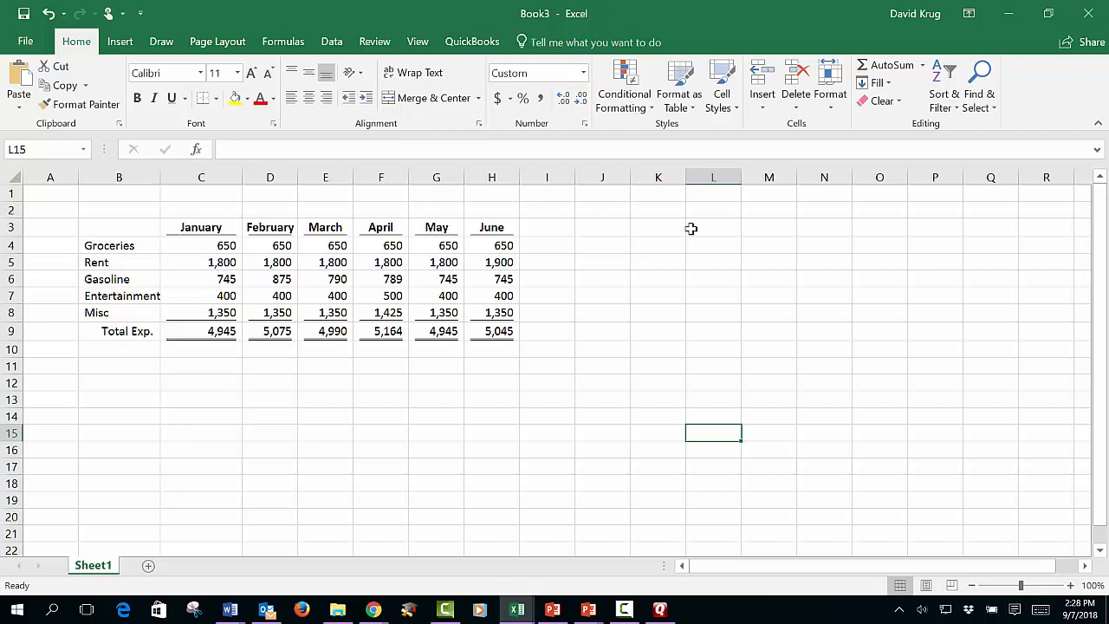
{"action": "left_click", "coordinate": [649, 230]}
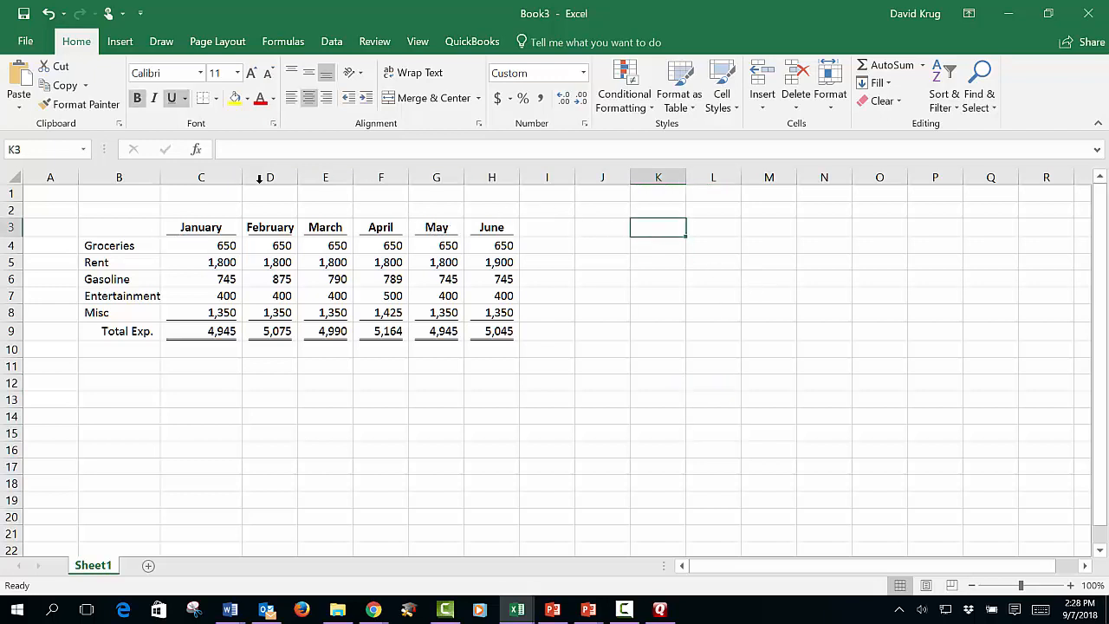
- Resize all columns of the sheet to one uniform width, slightly wider than the month headings need
{"action": "left_click", "coordinate": [12, 177]}
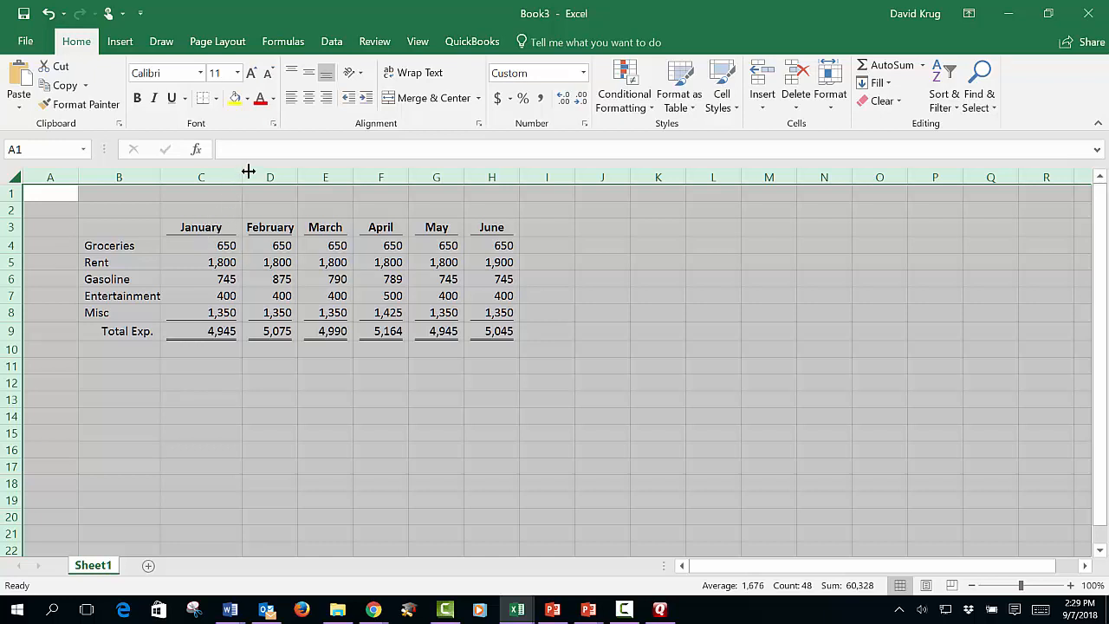
{"action": "mouse_move", "coordinate": [241, 177]}
{"action": "left_mouse_down"}
{"action": "mouse_move", "coordinate": [252, 178]}
{"action": "mouse_move", "coordinate": [242, 178]}
{"action": "left_mouse_up"}
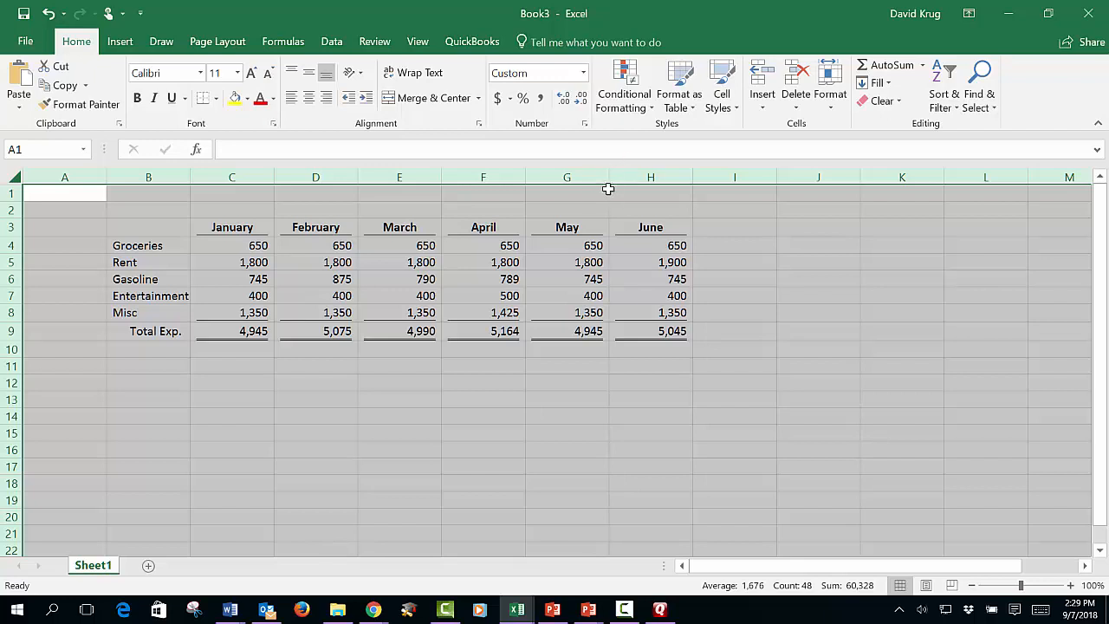
{"action": "left_click_drag", "start_coordinate": [611, 177], "coordinate": [578, 181]}
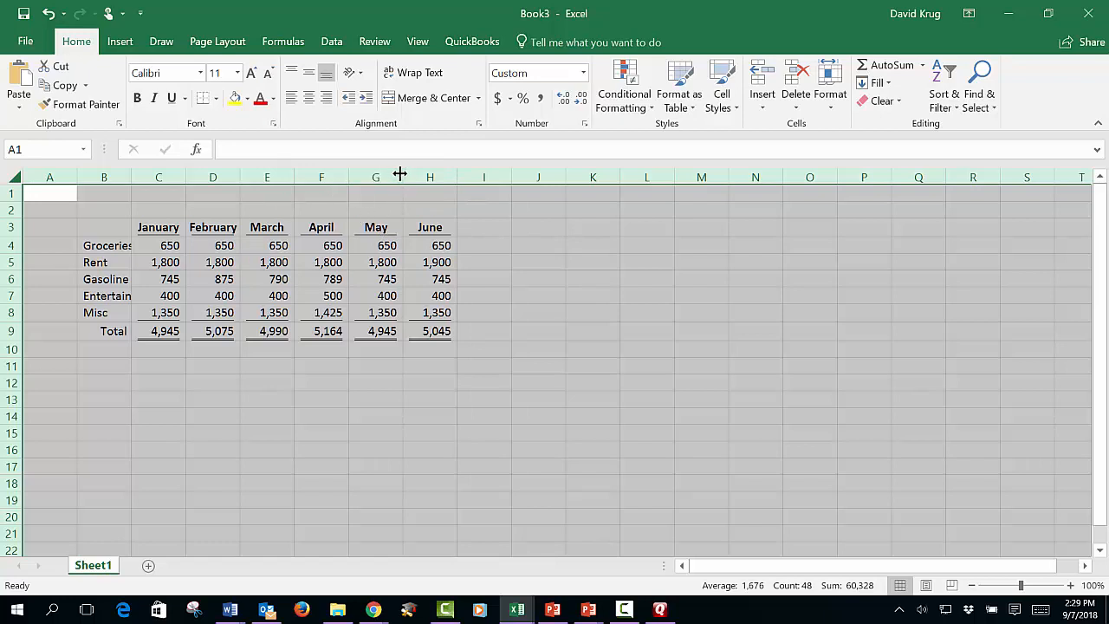
{"action": "left_click_drag", "start_coordinate": [401, 174], "coordinate": [417, 176]}
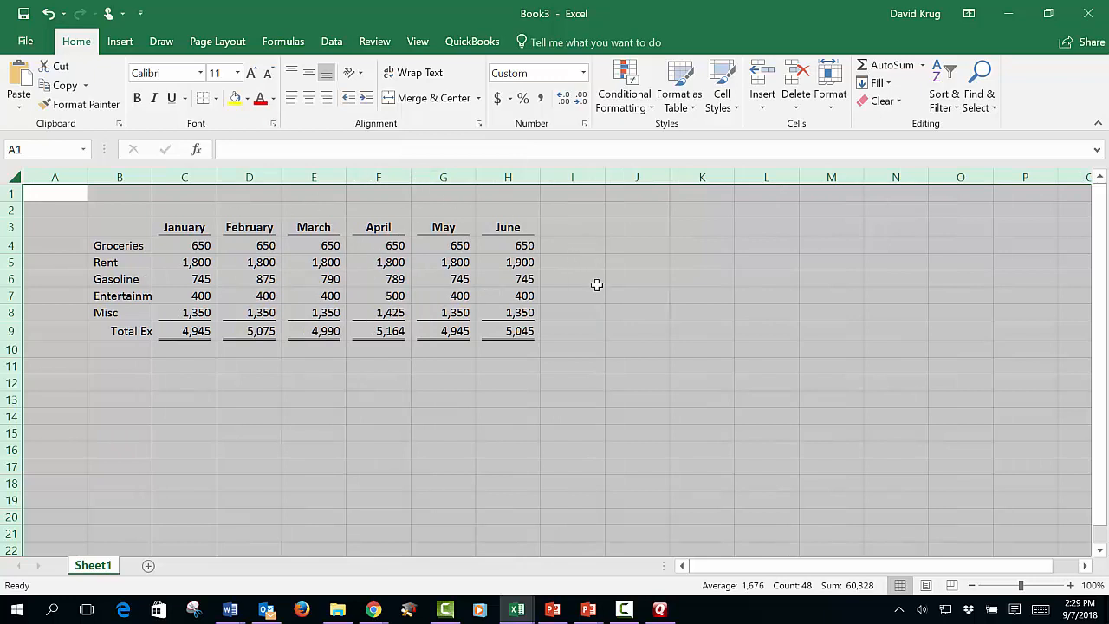
{"action": "left_click", "coordinate": [597, 285]}
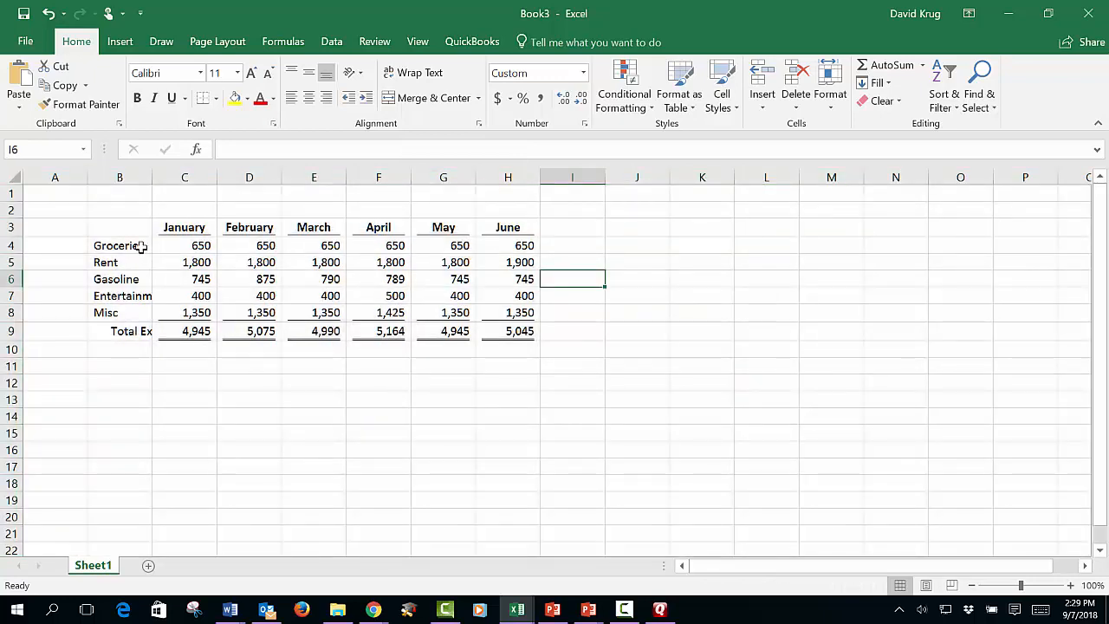
- Widen column B so the Entertainment and Total Exp. labels fit completely
{"action": "left_click_drag", "start_coordinate": [158, 176], "coordinate": [179, 181]}
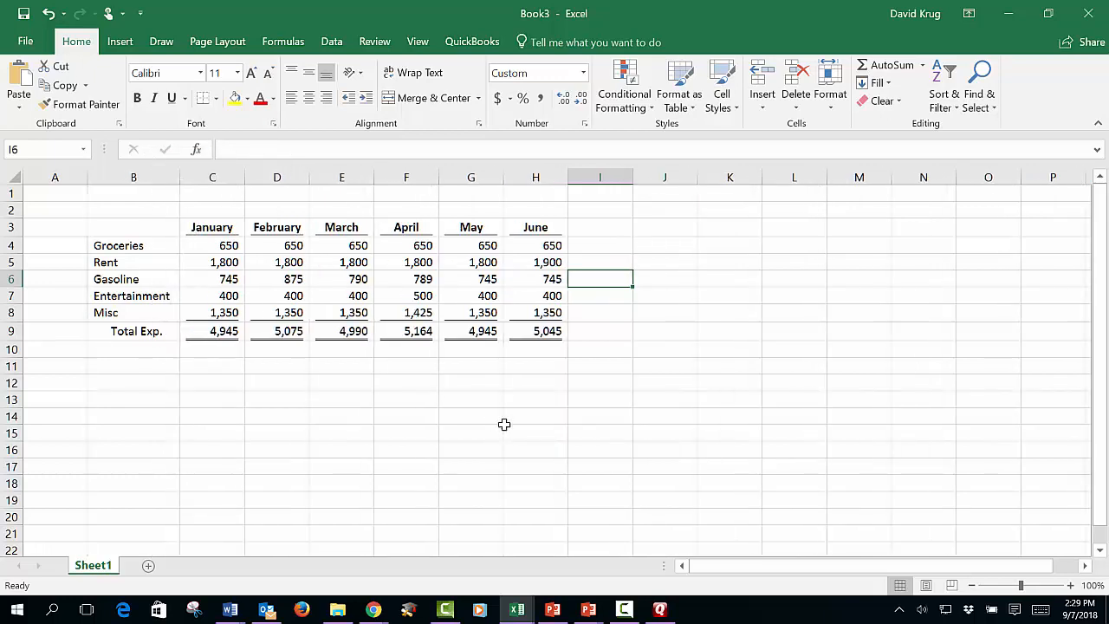
{"action": "left_click", "coordinate": [624, 415]}
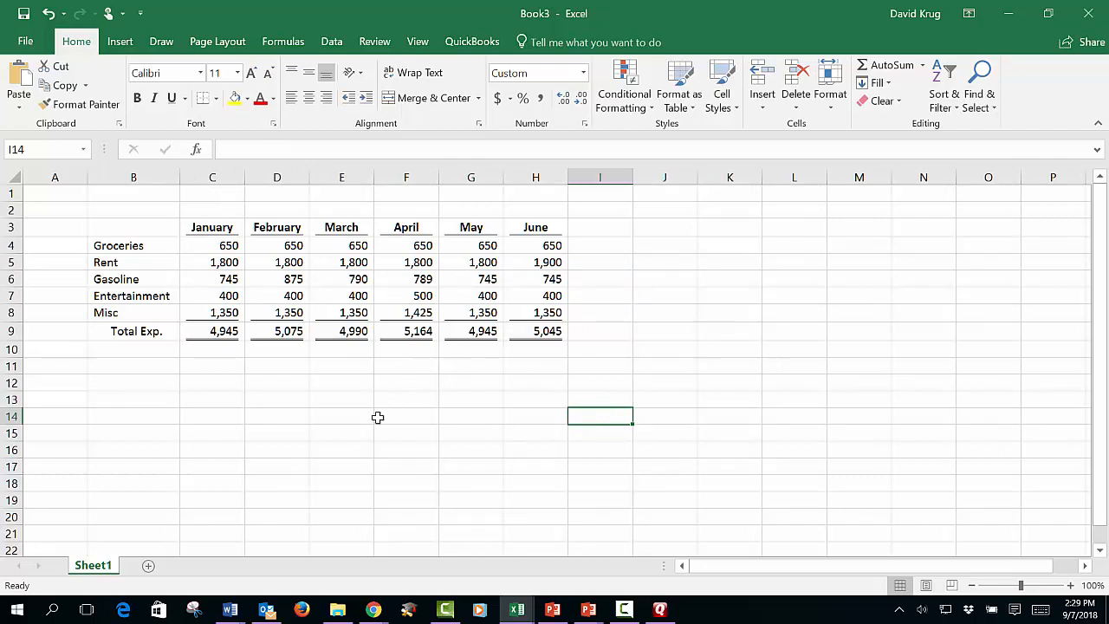
- Try a yellow and a light blue fill on the month headings in C3:H3 and undo both fills
{"action": "left_click_drag", "start_coordinate": [209, 229], "coordinate": [526, 228]}
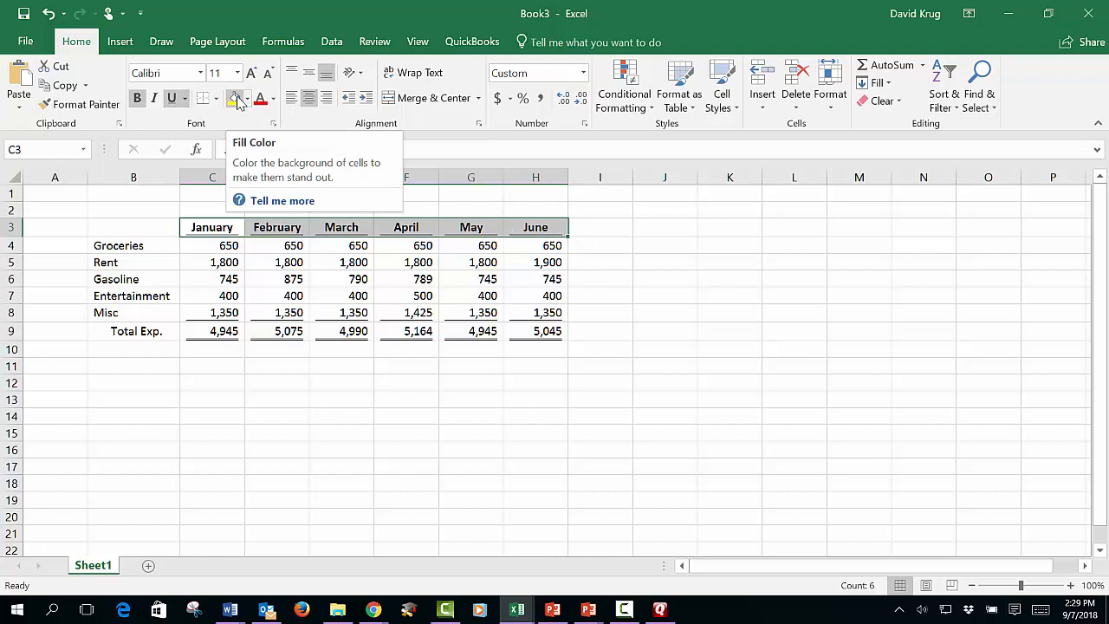
{"action": "left_click", "coordinate": [240, 101]}
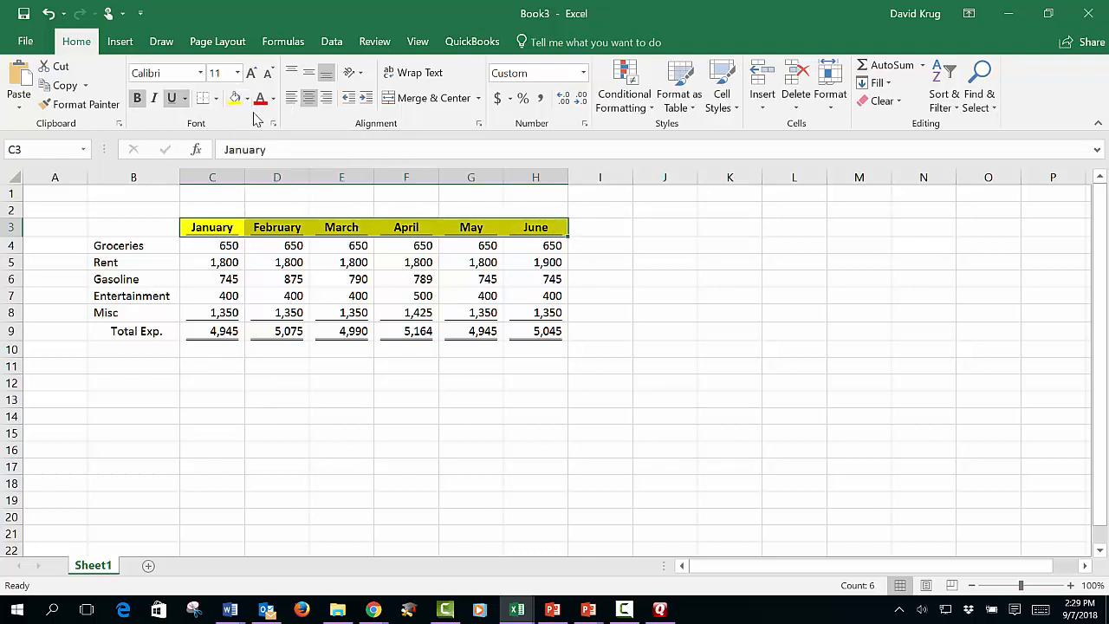
{"action": "left_click", "coordinate": [247, 100]}
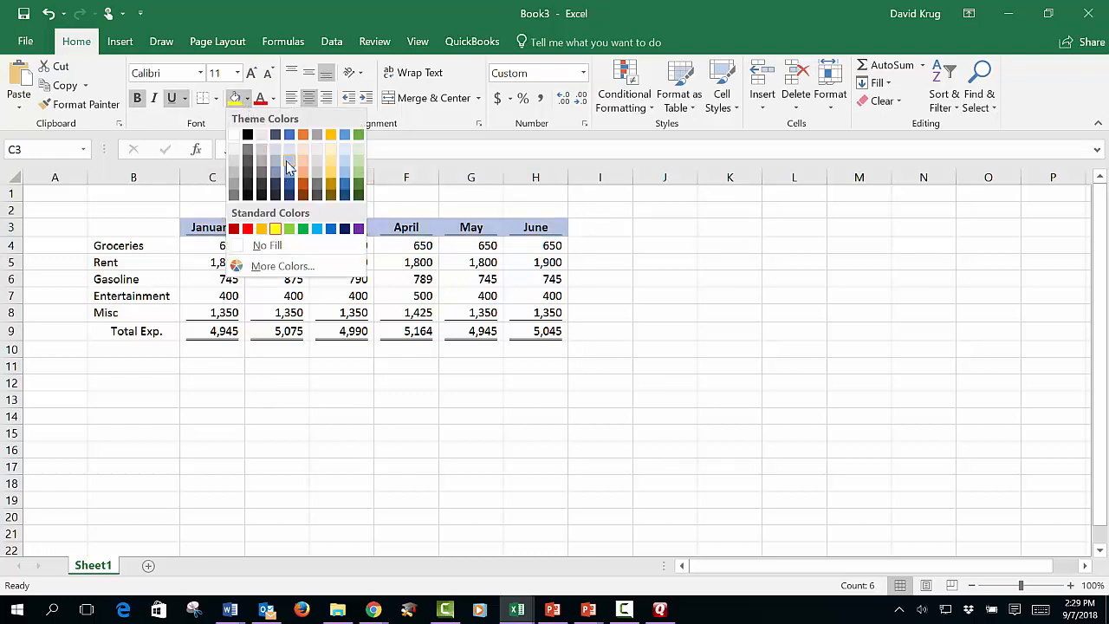
{"action": "left_click", "coordinate": [255, 243]}
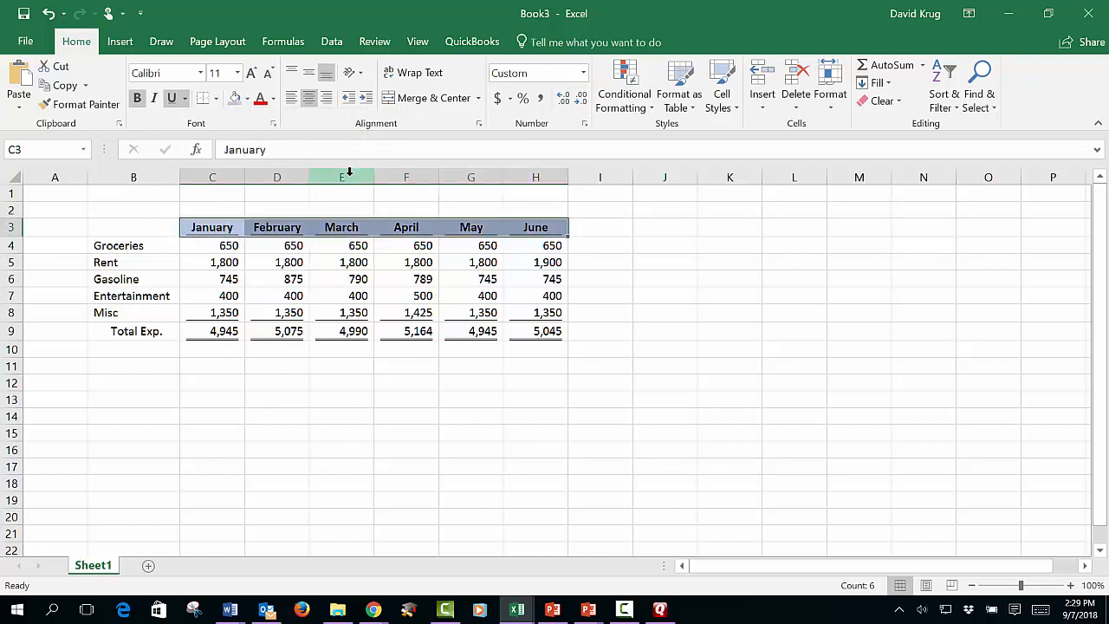
{"action": "left_click", "coordinate": [50, 16]}
{"action": "left_click", "coordinate": [831, 310]}
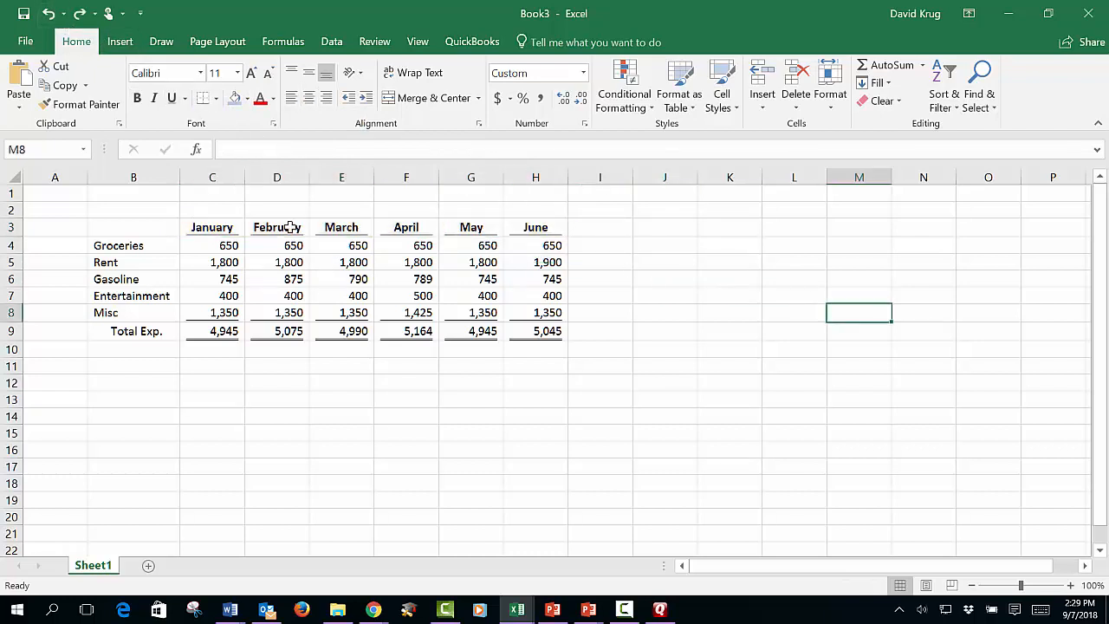
- Change the font color of the month headings in C3:H3 to blue
{"action": "left_click_drag", "start_coordinate": [234, 228], "coordinate": [537, 228]}
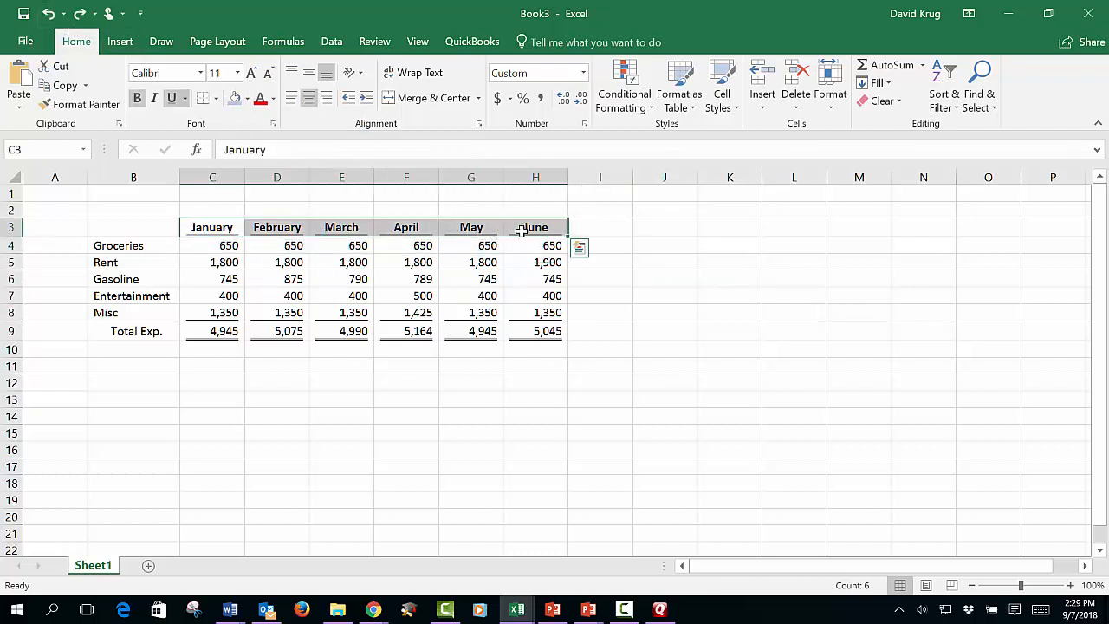
{"action": "left_click", "coordinate": [262, 101]}
{"action": "left_click", "coordinate": [275, 100]}
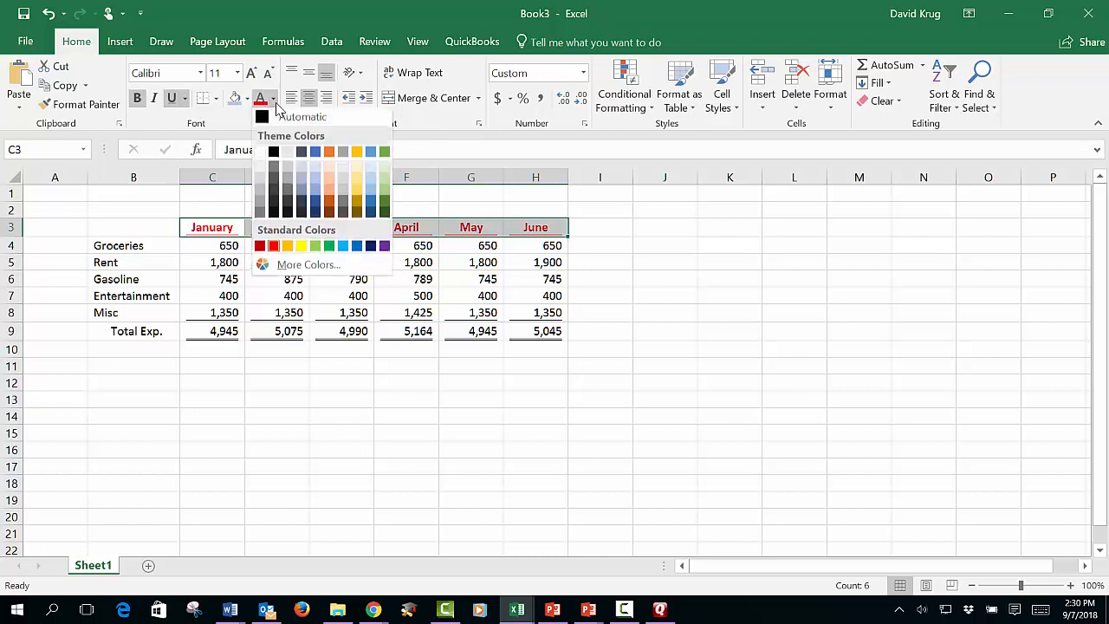
{"action": "left_click", "coordinate": [316, 163]}
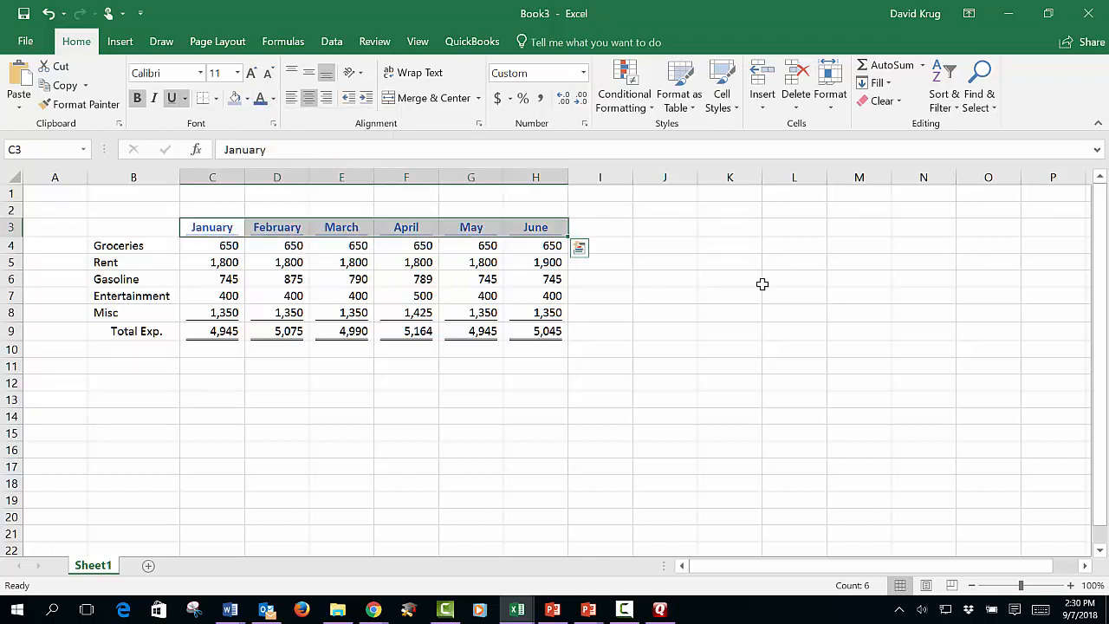
{"action": "left_click", "coordinate": [778, 328]}
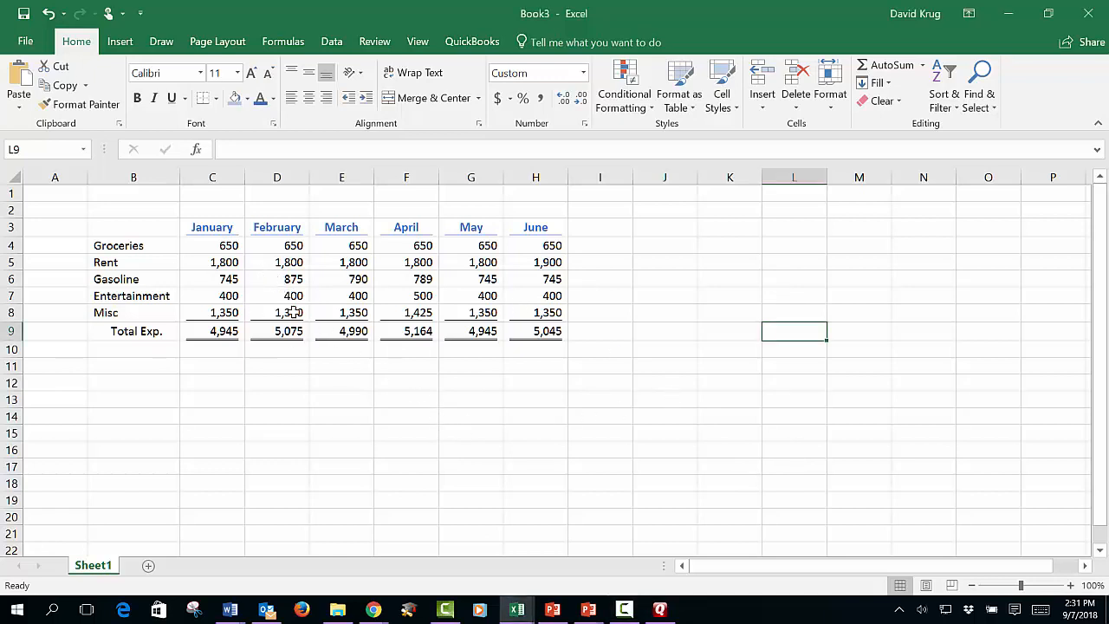
{"action": "left_click_drag", "start_coordinate": [228, 245], "coordinate": [535, 332]}
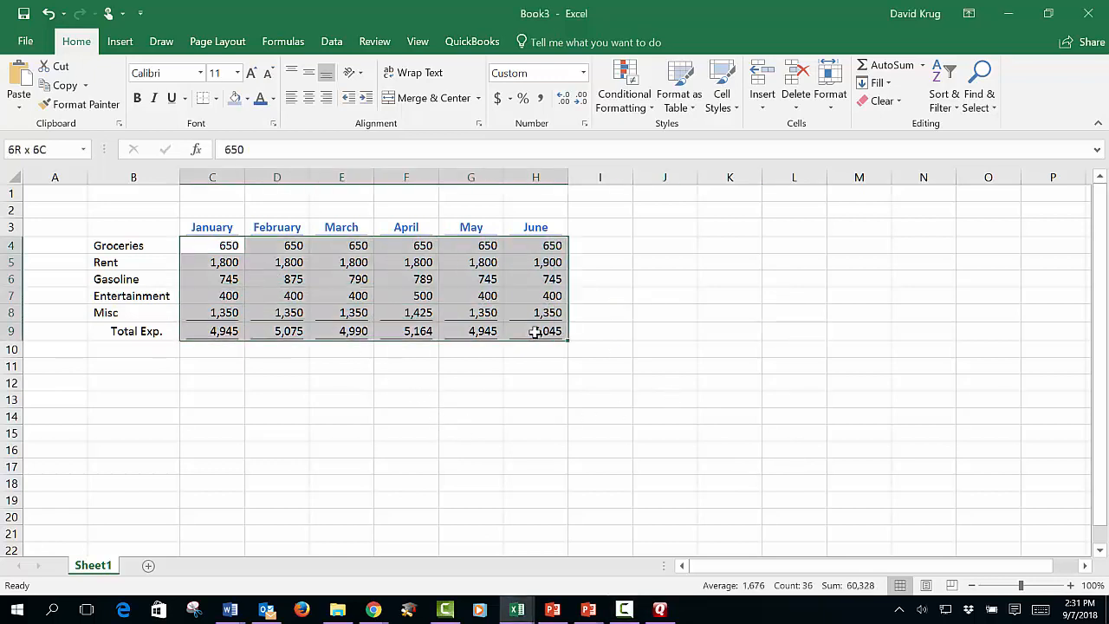
{"action": "left_click", "coordinate": [213, 242]}
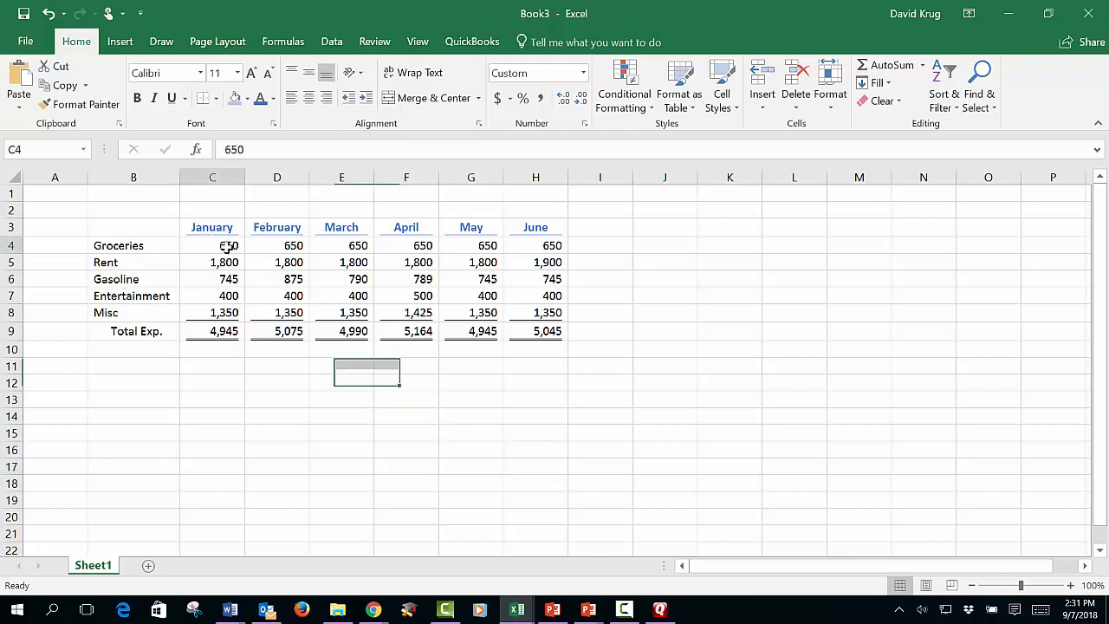
{"action": "left_click_drag", "start_coordinate": [228, 246], "coordinate": [511, 247]}
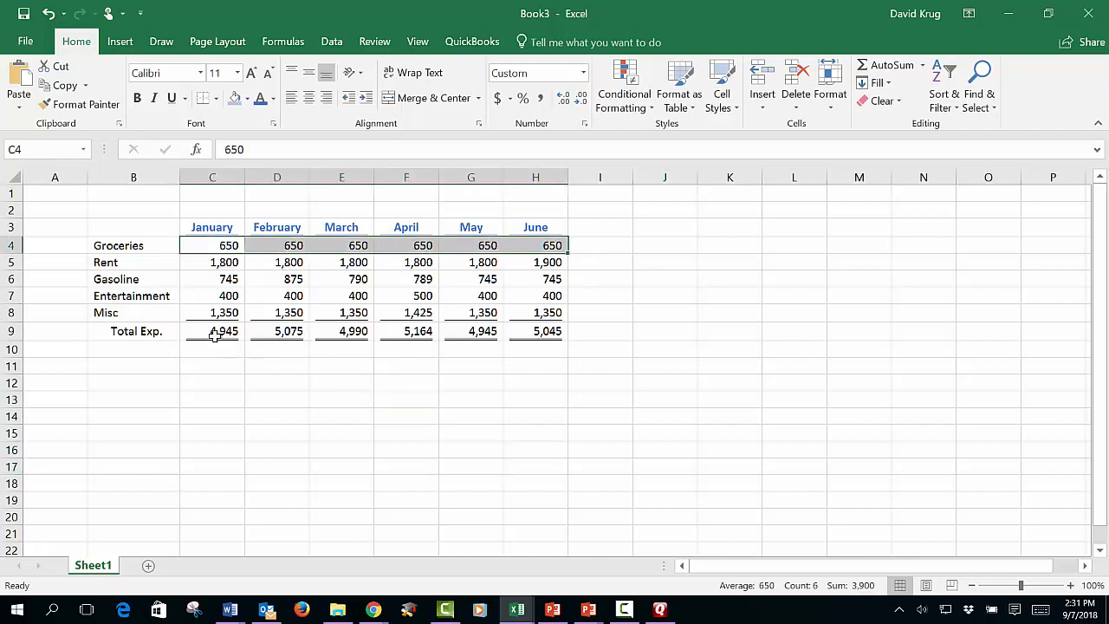
{"action": "left_click_drag", "start_coordinate": [214, 336], "coordinate": [547, 337]}
{"action": "left_click", "coordinate": [712, 317]}
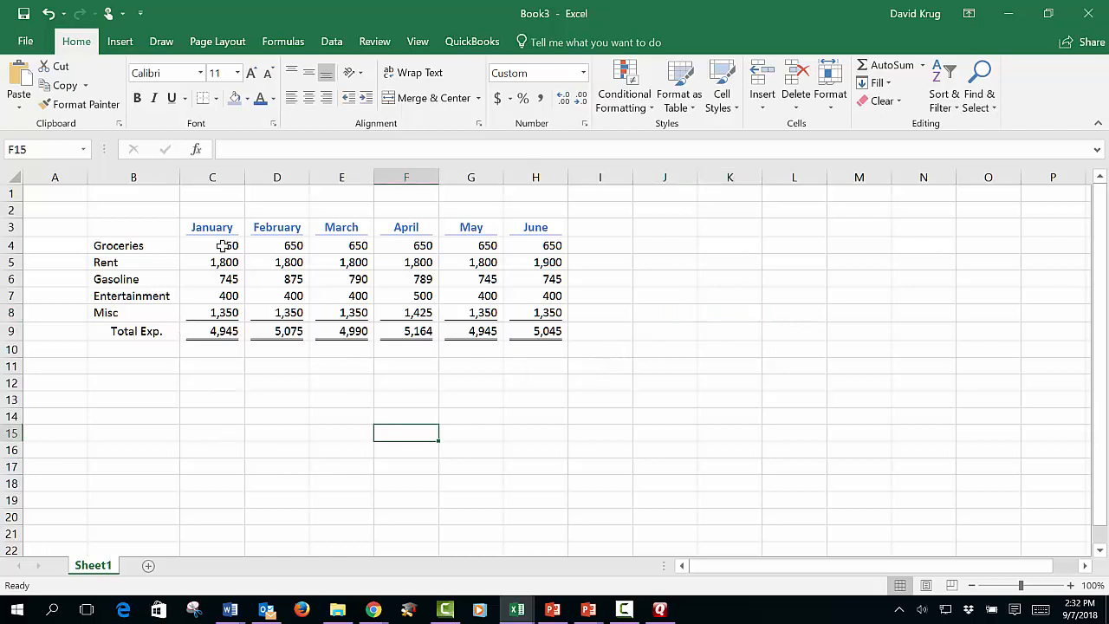
- Format the Groceries amounts in C4:H4 as accounting values with dollar signs and no decimal places
{"action": "left_click_drag", "start_coordinate": [224, 246], "coordinate": [516, 245]}
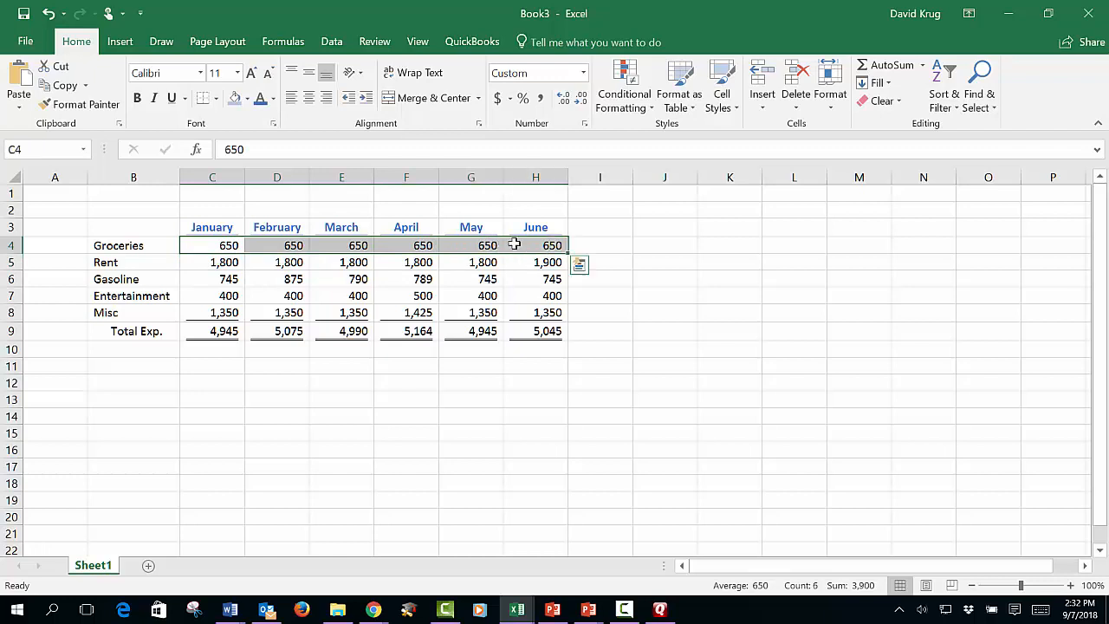
{"action": "left_click", "coordinate": [498, 98]}
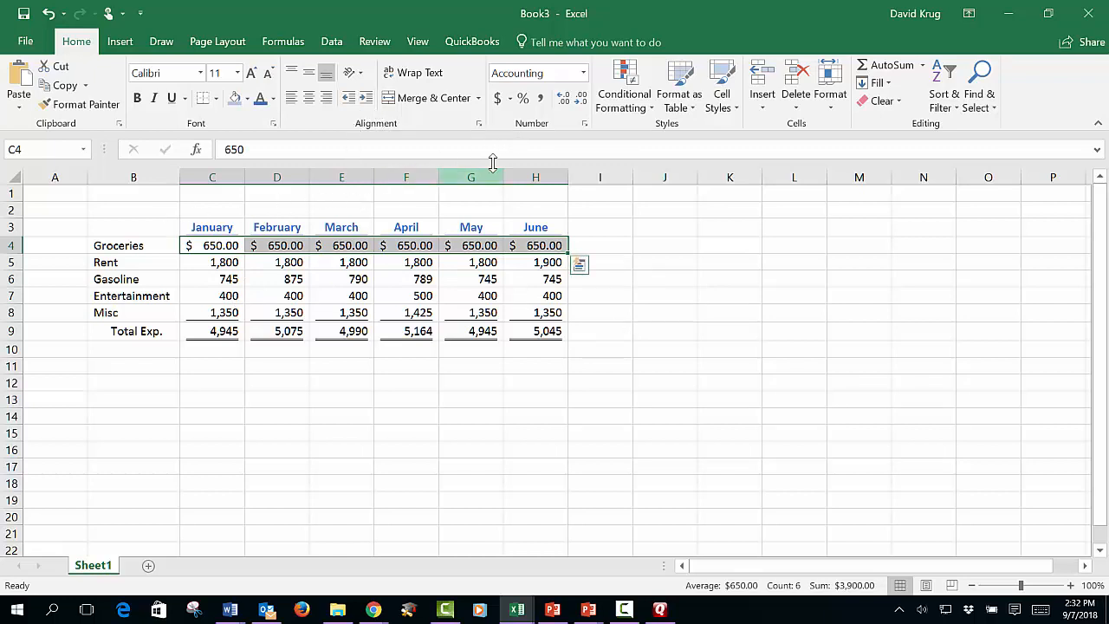
{"action": "left_click", "coordinate": [581, 98]}
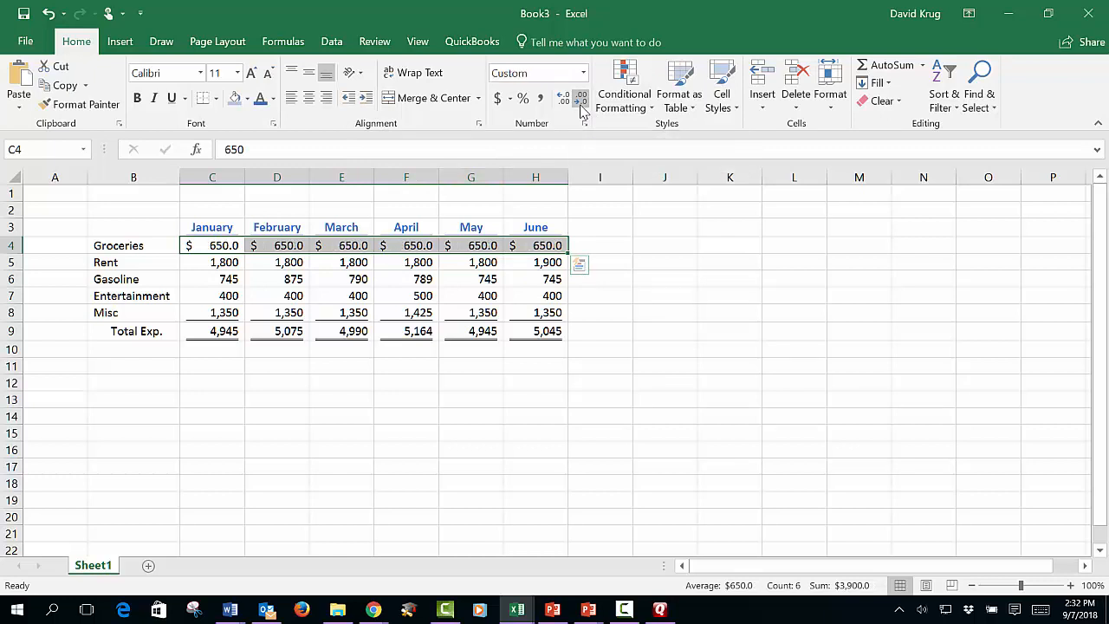
{"action": "left_click", "coordinate": [581, 99]}
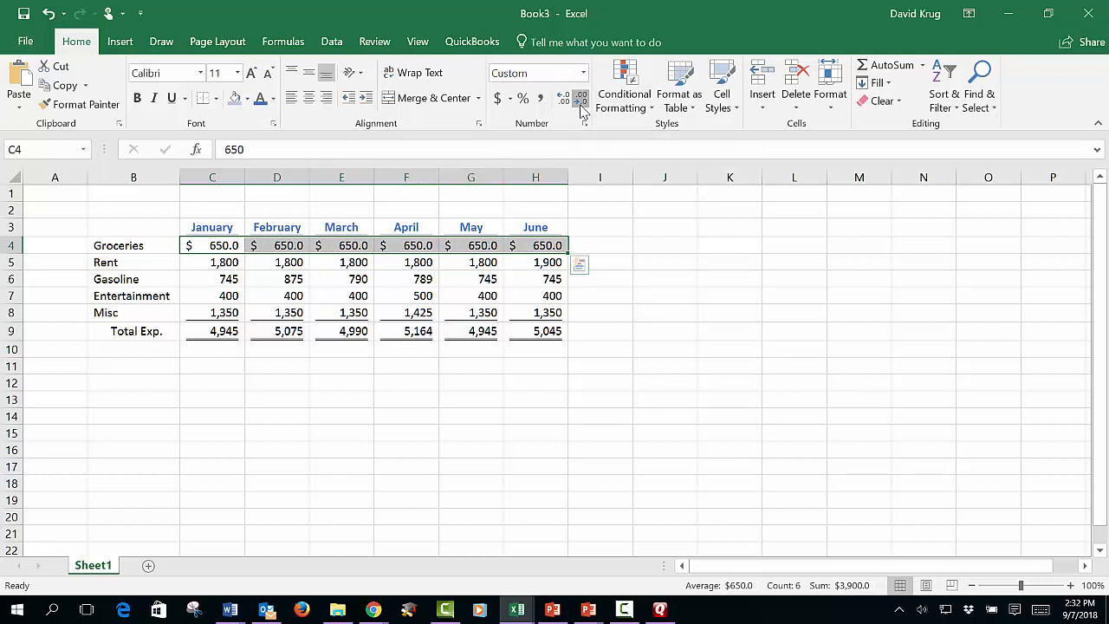
{"action": "left_click", "coordinate": [671, 332]}
- Give the Total Exp. amounts in C9:H9 the accounting format with dollar signs and zero decimals
{"action": "left_click_drag", "start_coordinate": [199, 334], "coordinate": [529, 340]}
{"action": "left_click", "coordinate": [501, 99]}
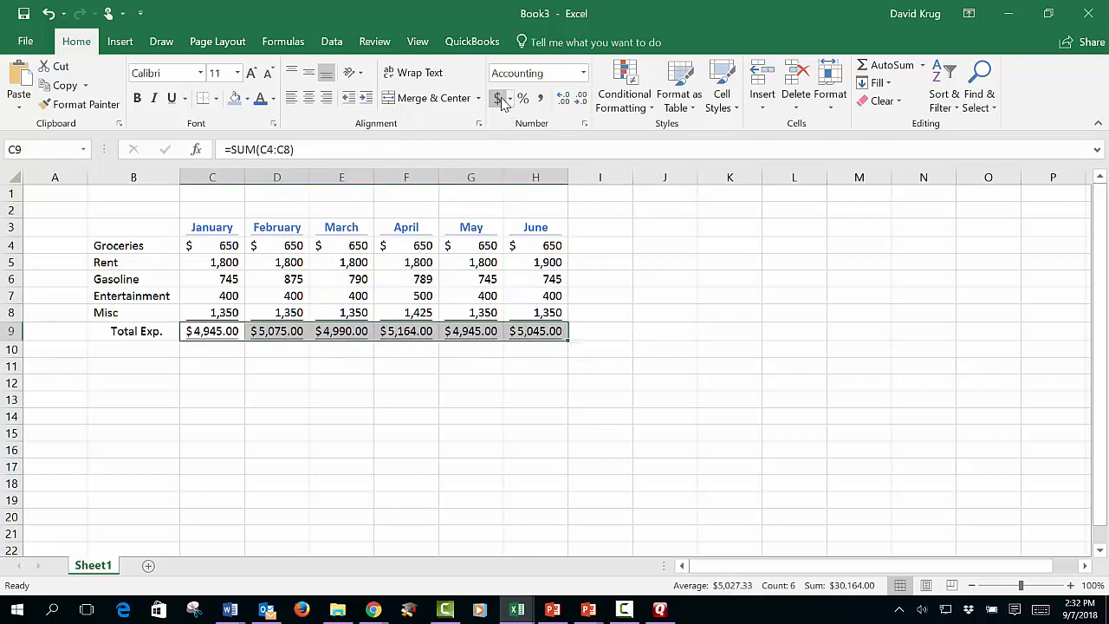
{"action": "left_click", "coordinate": [582, 104]}
{"action": "left_click", "coordinate": [582, 104]}
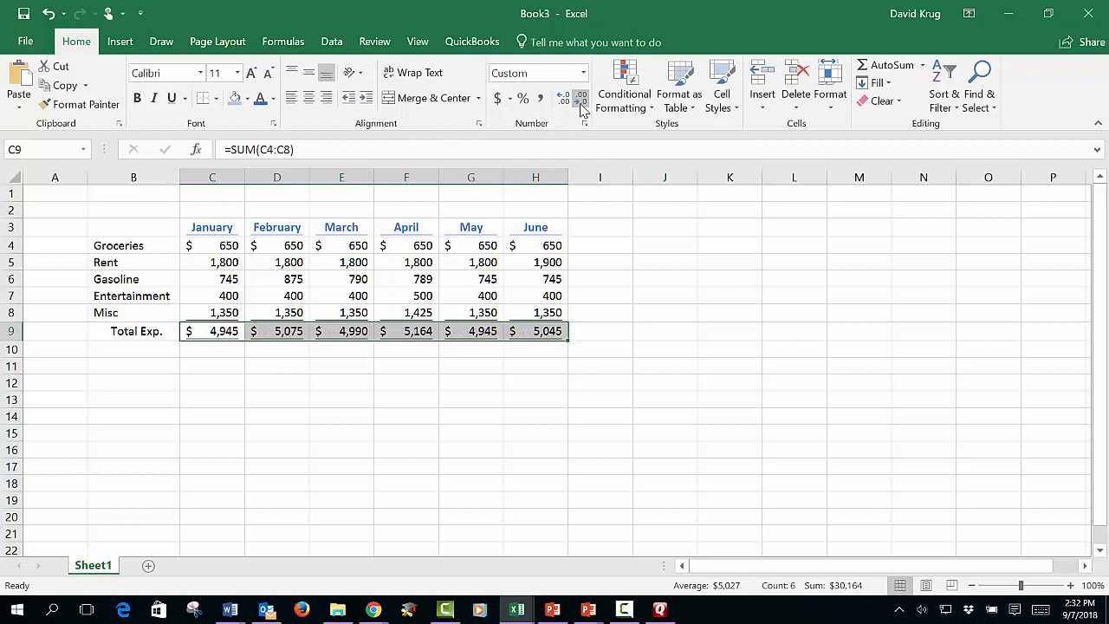
{"action": "left_click", "coordinate": [498, 452]}
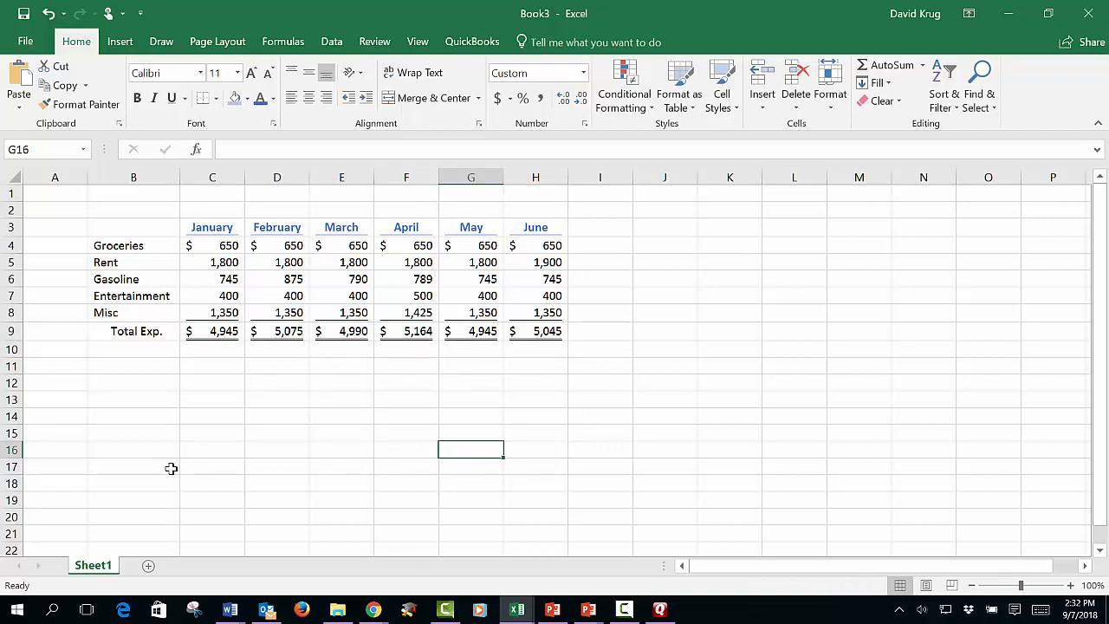
- Enter a table title in B1 consisting of the owner's name in possessive form followed by "Monthly Expenses"
{"action": "key", "text": "Up"}
{"action": "key", "text": "Up"}
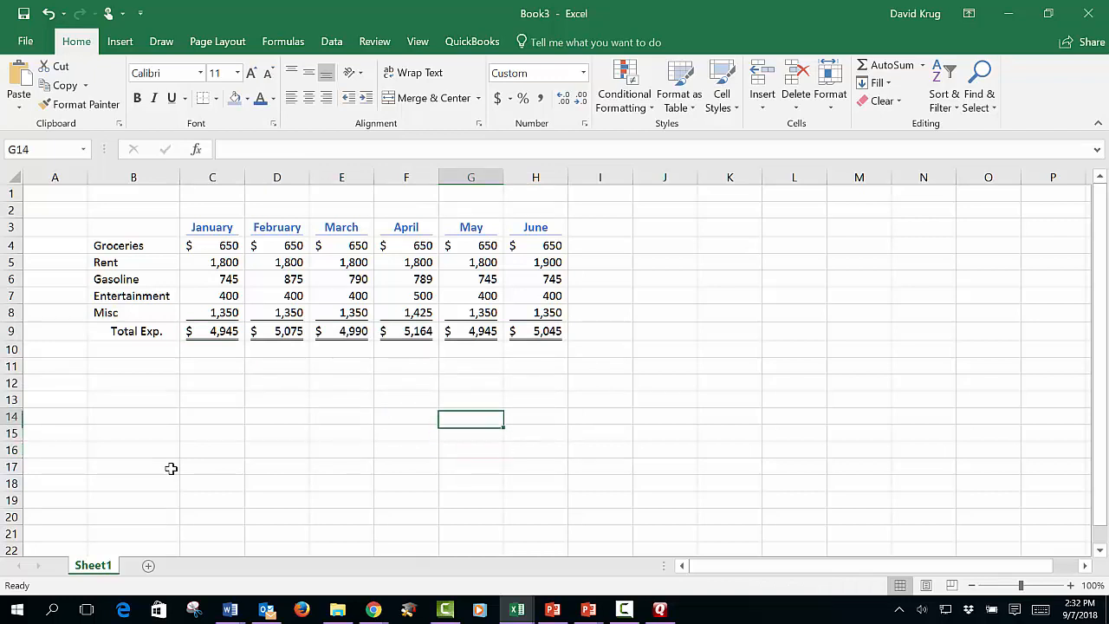
{"action": "key", "text": "Left"}
{"action": "key", "text": "Left"}
{"action": "key", "text": "Up"}
{"action": "key", "text": "Up"}
{"action": "key", "text": "Up"}
{"action": "key", "text": "Left"}
{"action": "key", "text": "Left"}
{"action": "key", "text": "Up"}
{"action": "key", "text": "Up"}
{"action": "key", "text": "Up"}
{"action": "key", "text": "Up"}
{"action": "key", "text": "Up"}
{"action": "key", "text": "Up"}
{"action": "key", "text": "Up"}
{"action": "key", "text": "Up"}
{"action": "key", "text": "Up"}
{"action": "key", "text": "Up"}
{"action": "key", "text": "Left"}
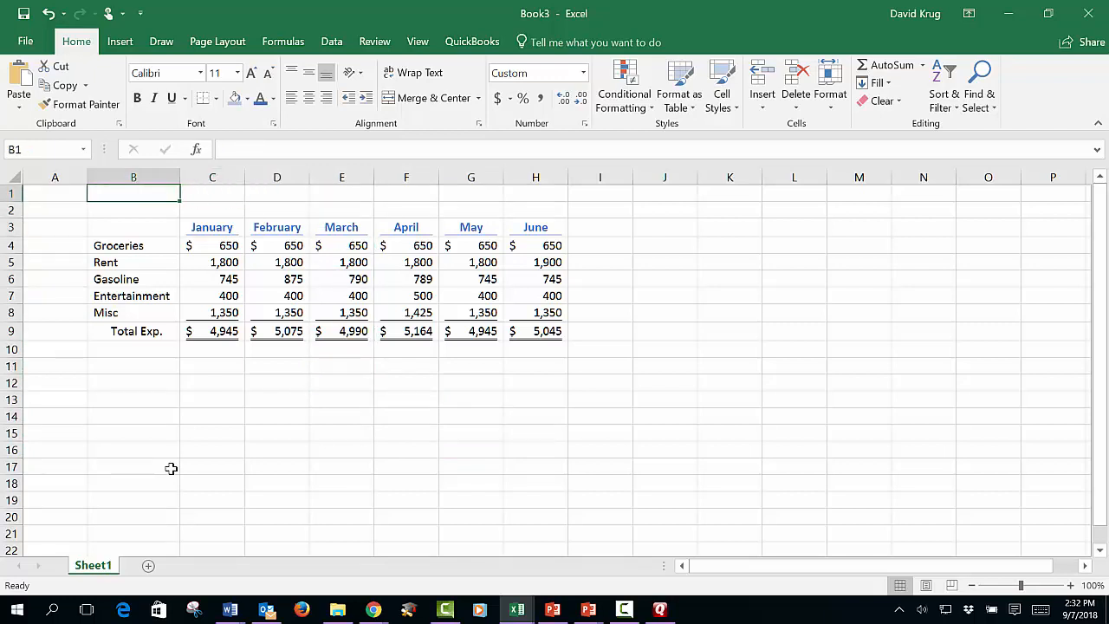
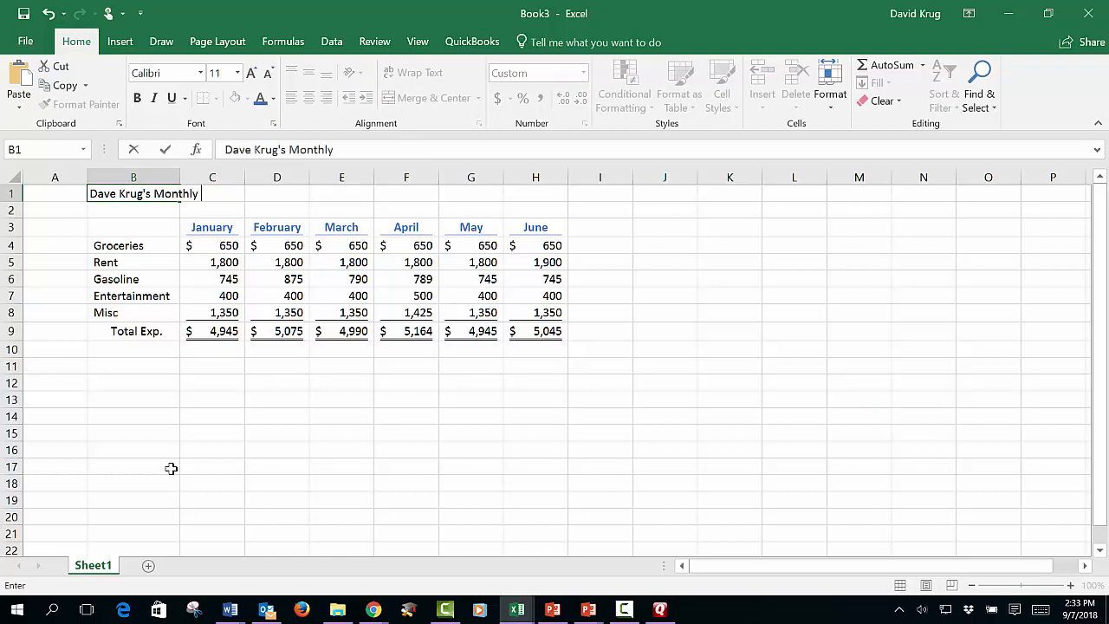
{"action": "type", "text": " Expenses"}
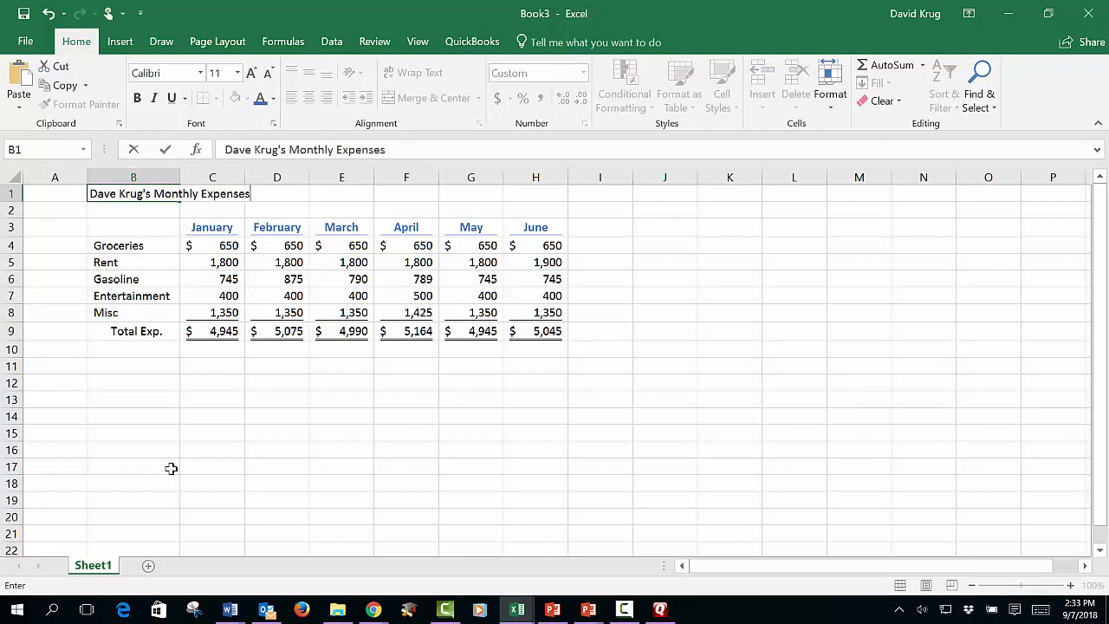
{"action": "key", "text": "Return"}
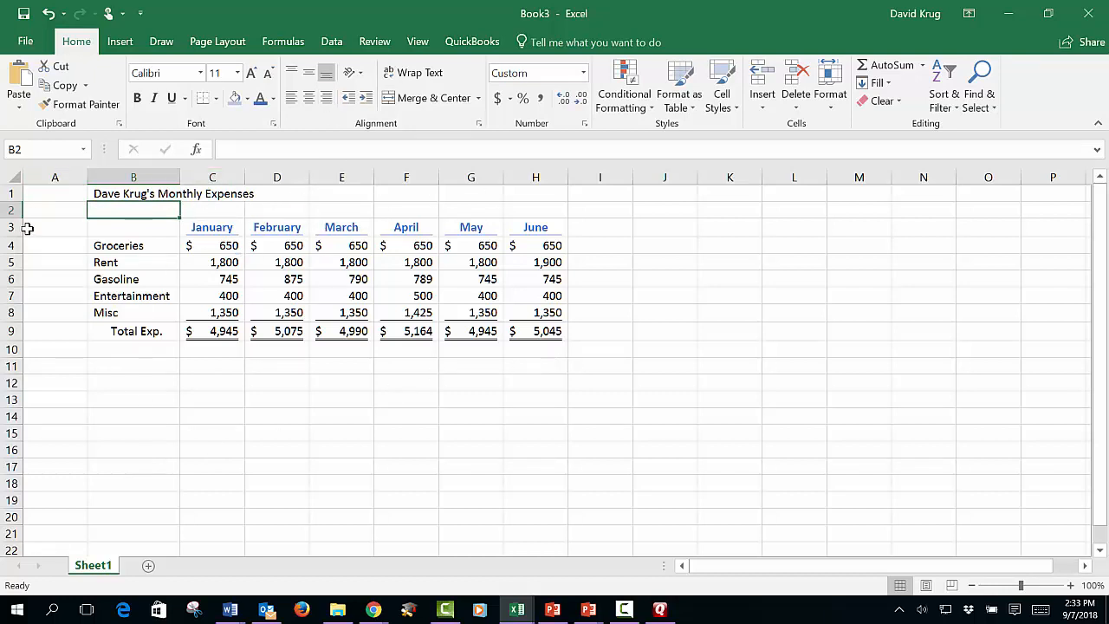
- Insert a blank row at row 2 to add space between the title and the month headings
{"action": "left_click", "coordinate": [9, 209]}
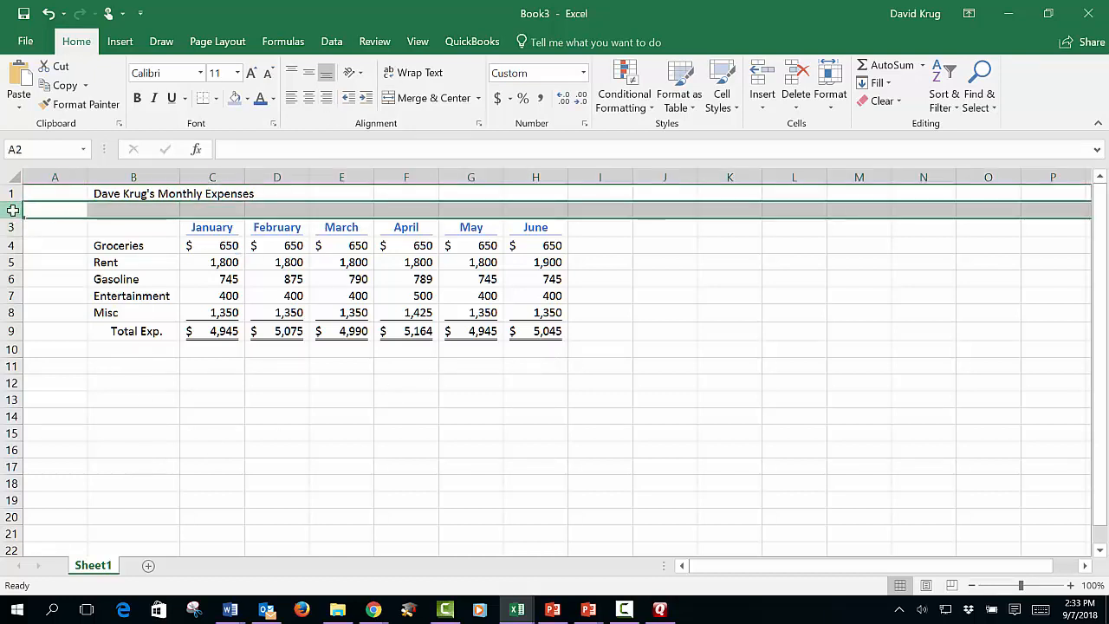
{"action": "right_click", "coordinate": [13, 211]}
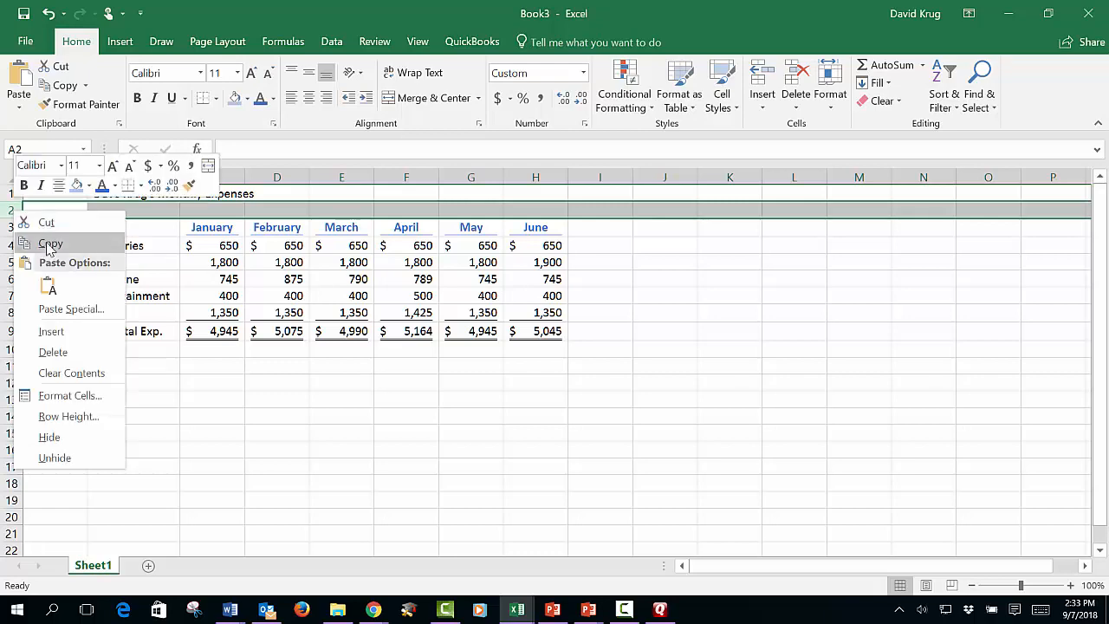
{"action": "left_click", "coordinate": [51, 332]}
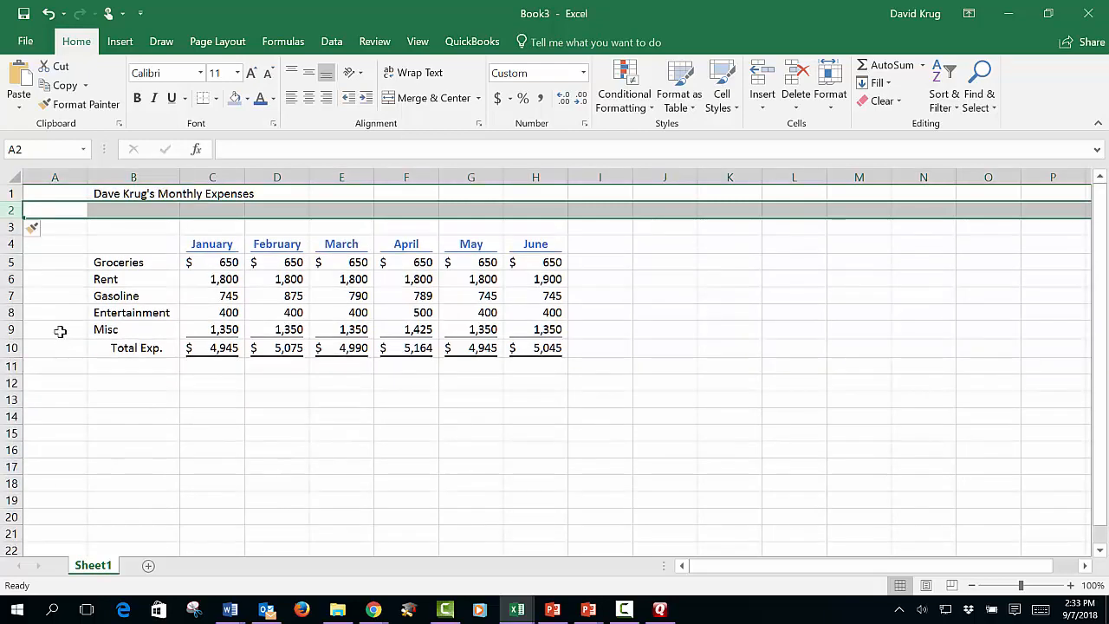
{"action": "left_click", "coordinate": [742, 296]}
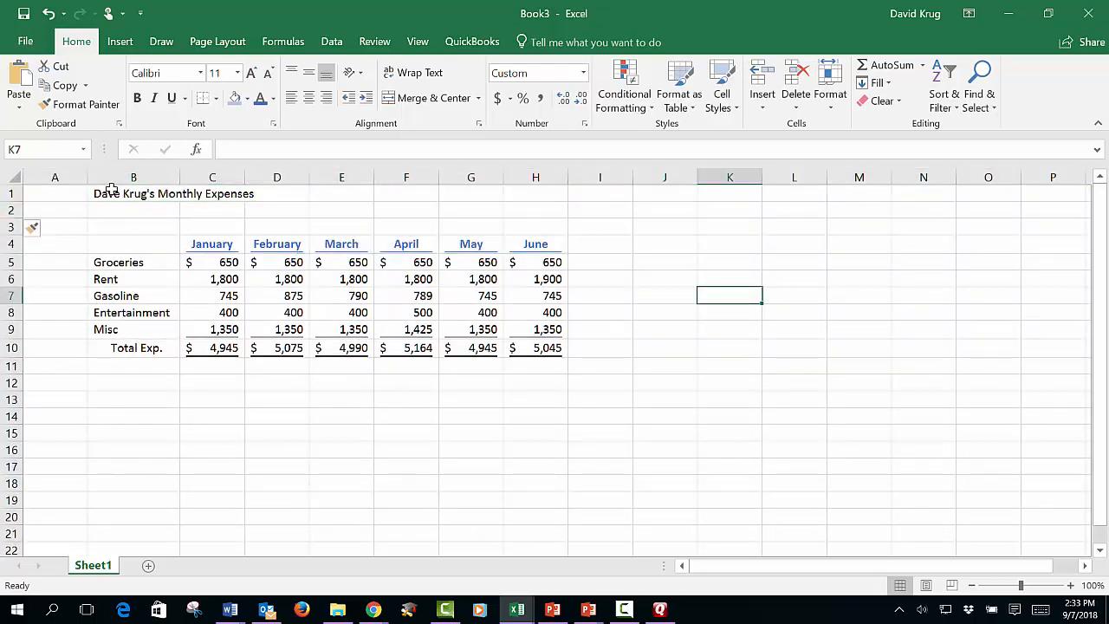
- Delete the empty column A so the table starts at the sheet's first column
{"action": "left_click", "coordinate": [54, 176]}
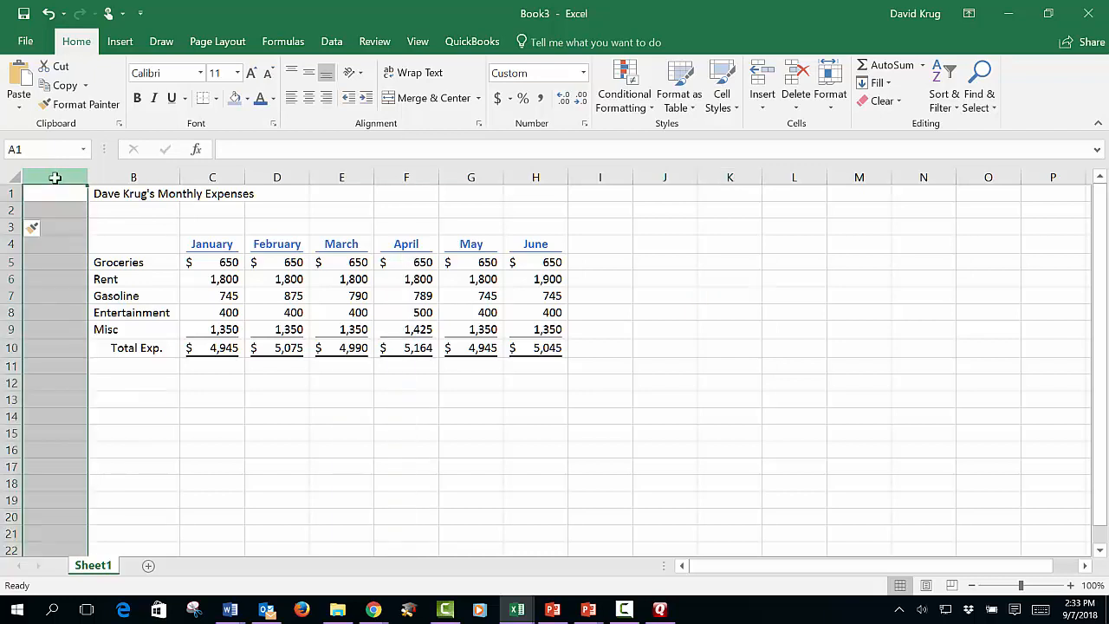
{"action": "right_click", "coordinate": [55, 176]}
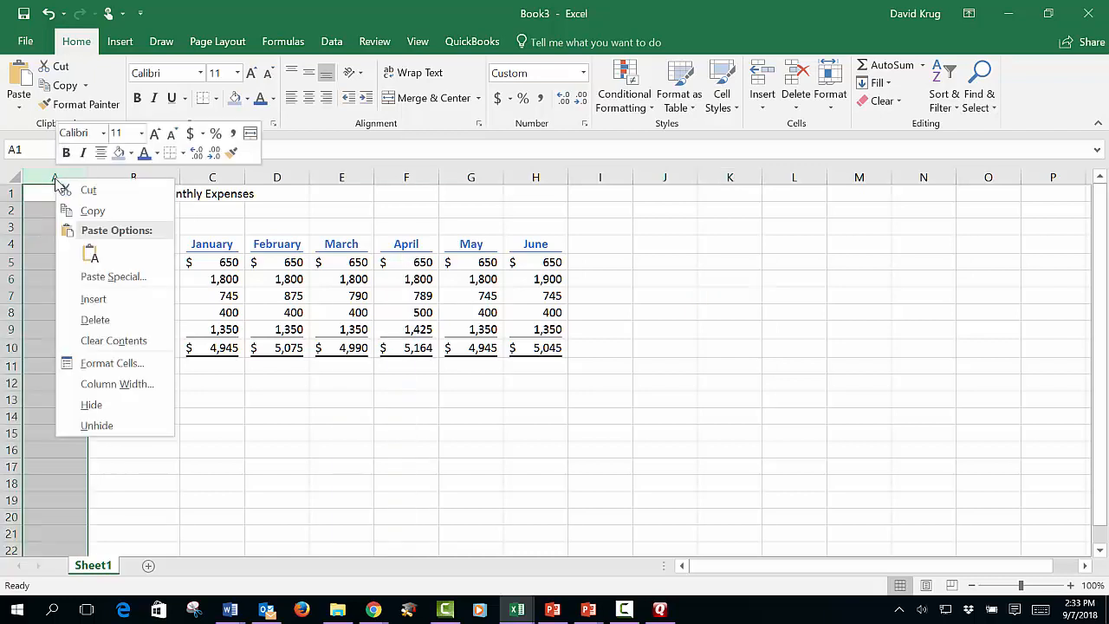
{"action": "left_click", "coordinate": [95, 319]}
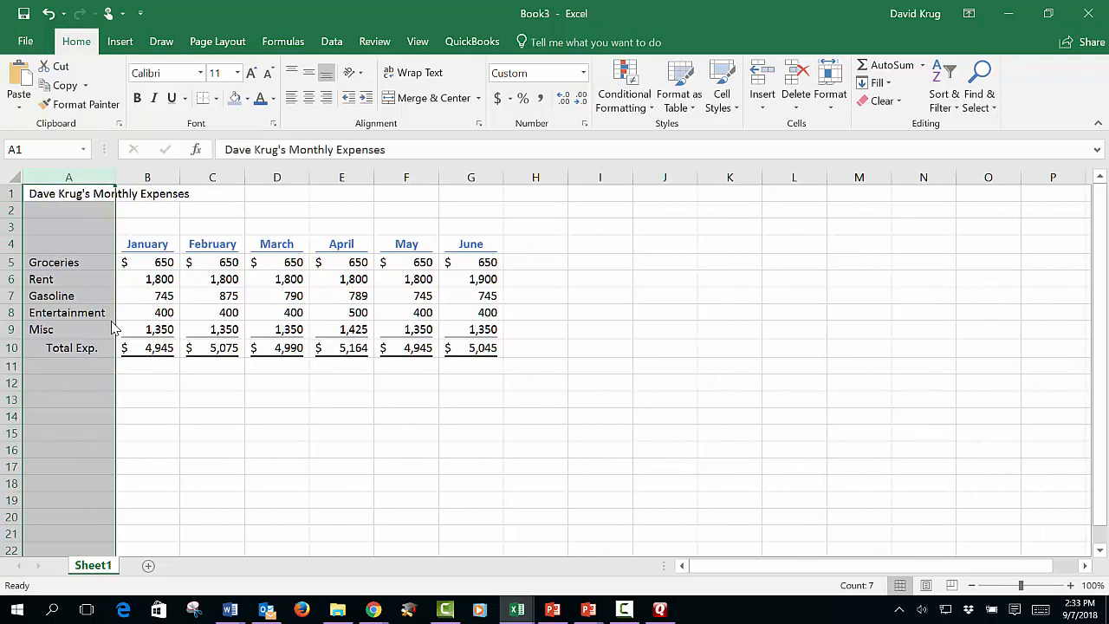
{"action": "left_click", "coordinate": [617, 279]}
- Enter the subtitle "For January through June" in cell A2 below the title
{"action": "left_click", "coordinate": [79, 208]}
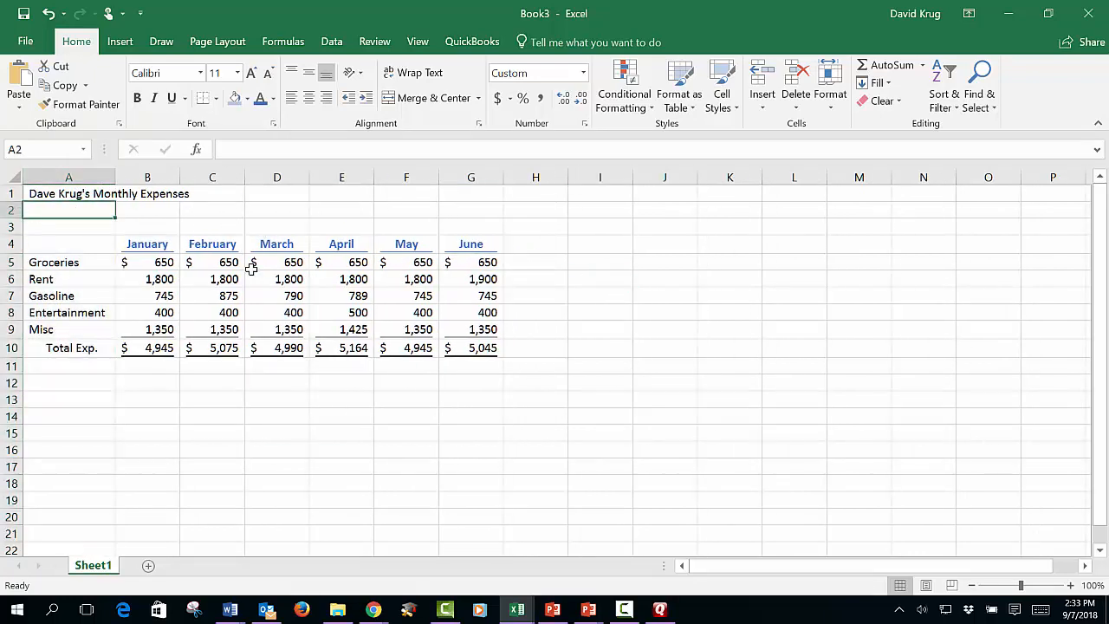
{"action": "type", "text": "For Januar"}
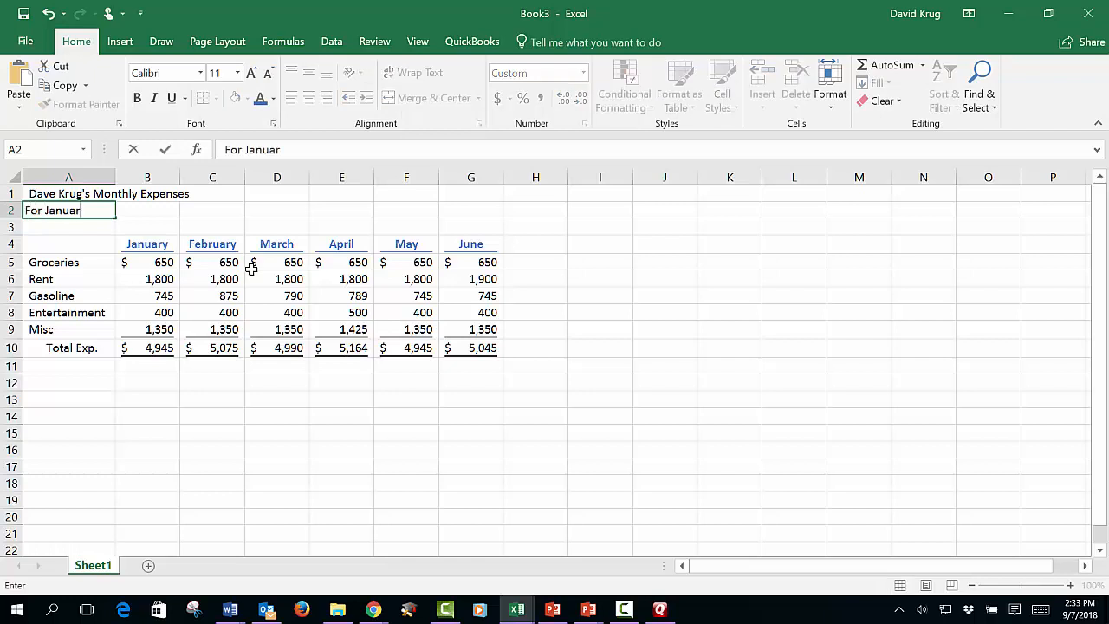
{"action": "type", "text": "y athrough"}
{"action": "key", "text": "BackSpace"}
{"action": "key", "text": "BackSpace"}
{"action": "key", "text": "BackSpace"}
{"action": "key", "text": "BackSpace"}
{"action": "key", "text": "BackSpace"}
{"action": "type", "text": "through June"}
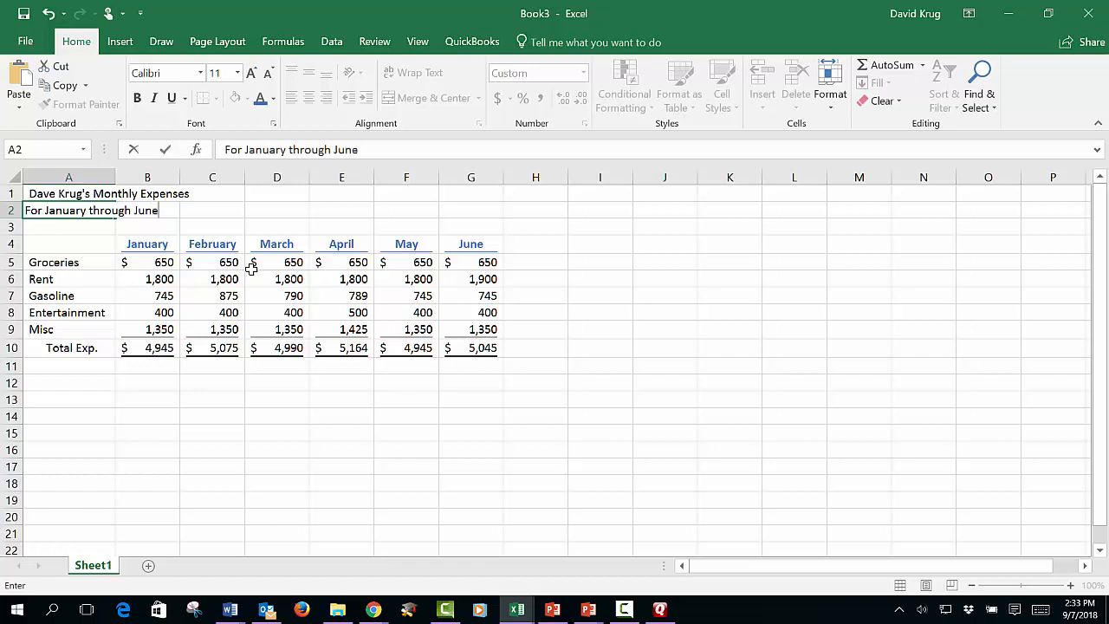
{"action": "key", "text": "Return"}
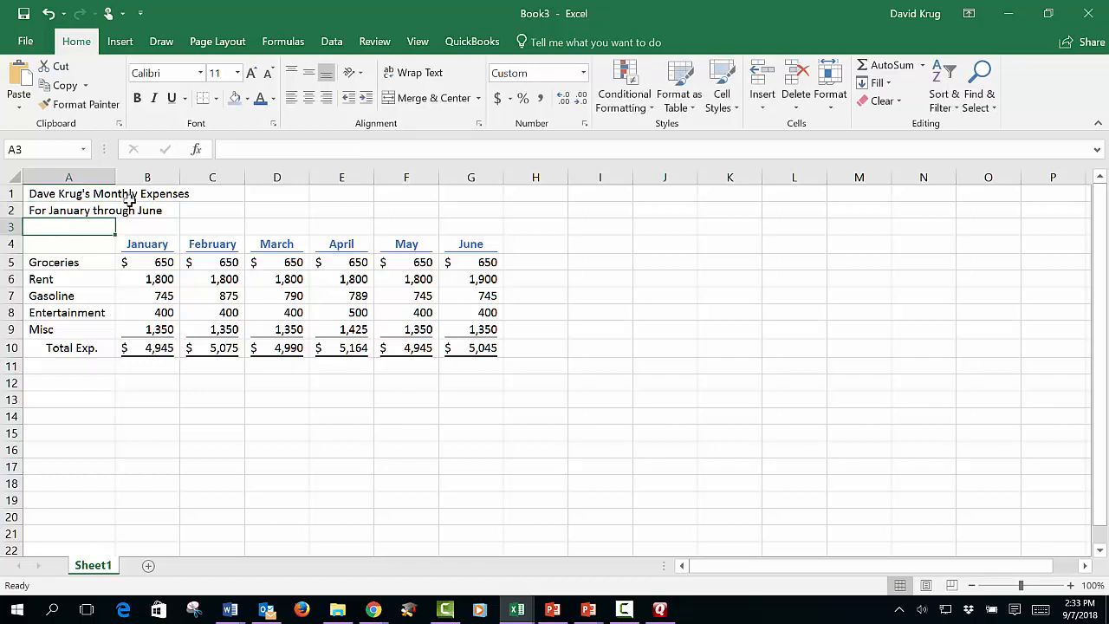
{"action": "left_click_drag", "start_coordinate": [647, 401], "coordinate": [645, 386]}
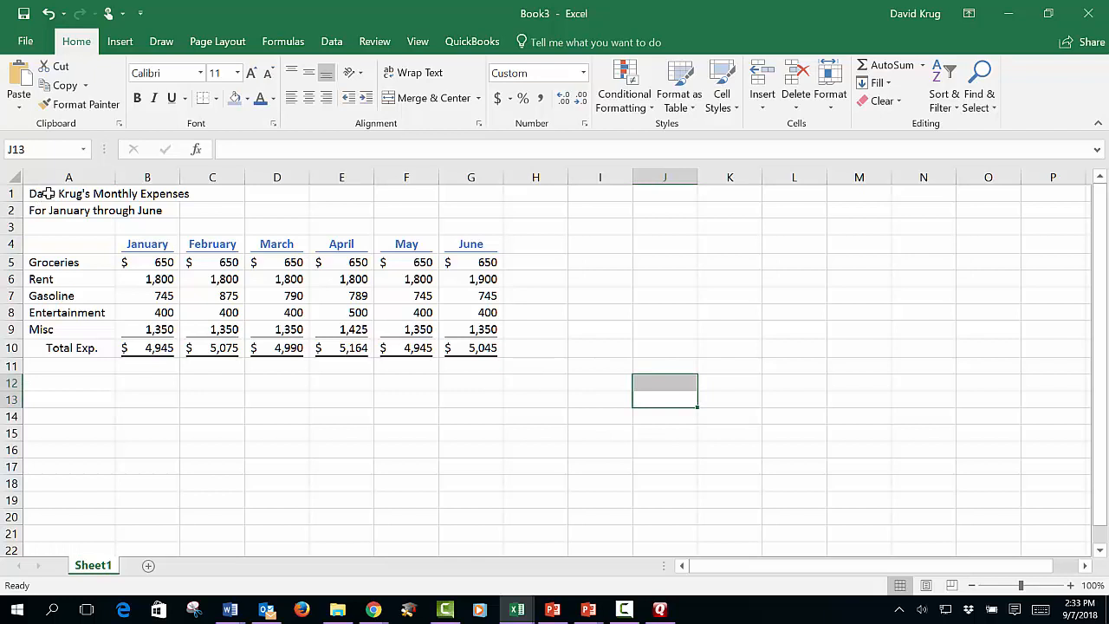
- Make the title and subtitle in A1:A2 bold
{"action": "left_click_drag", "start_coordinate": [42, 194], "coordinate": [54, 210]}
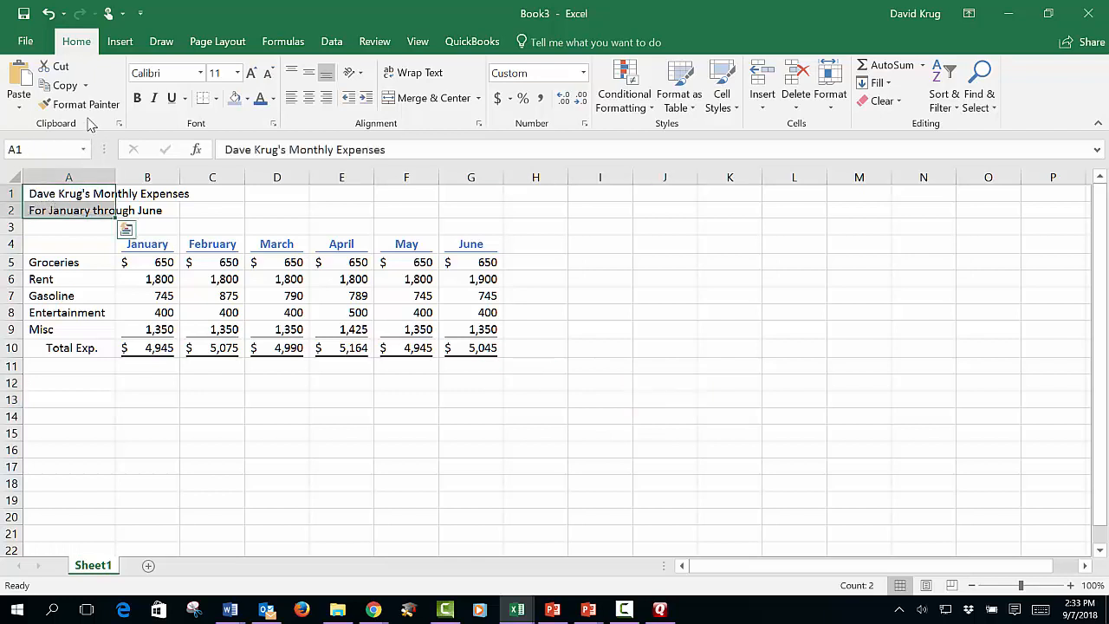
{"action": "left_click", "coordinate": [135, 98]}
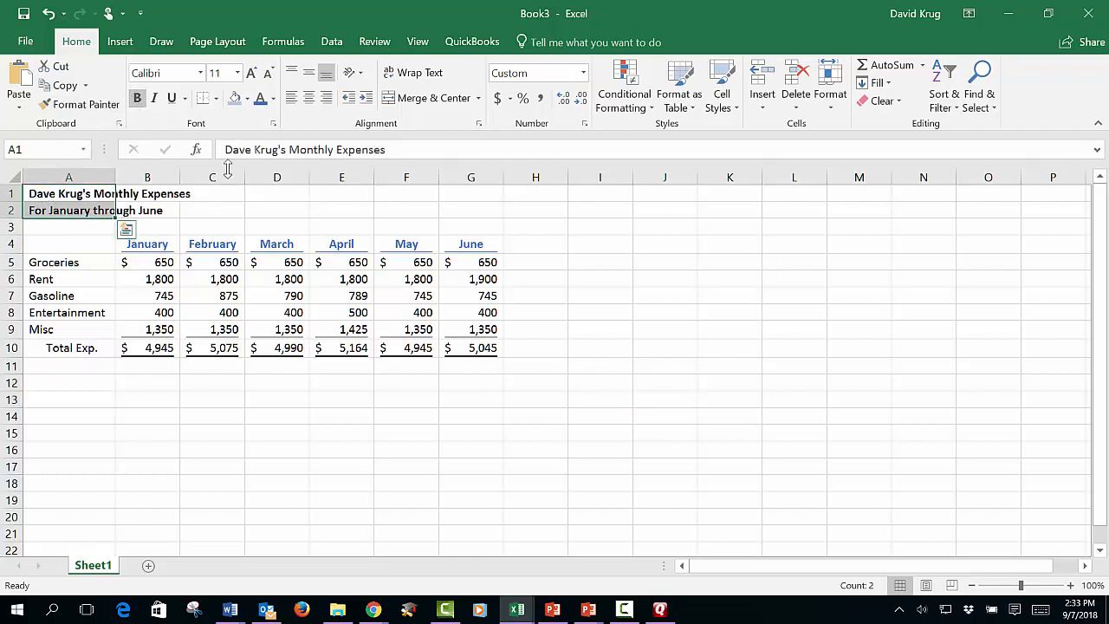
{"action": "left_click", "coordinate": [250, 214]}
- Fill the title block A1:C2 with light blue
{"action": "left_click_drag", "start_coordinate": [81, 192], "coordinate": [217, 223]}
{"action": "left_click", "coordinate": [235, 98]}
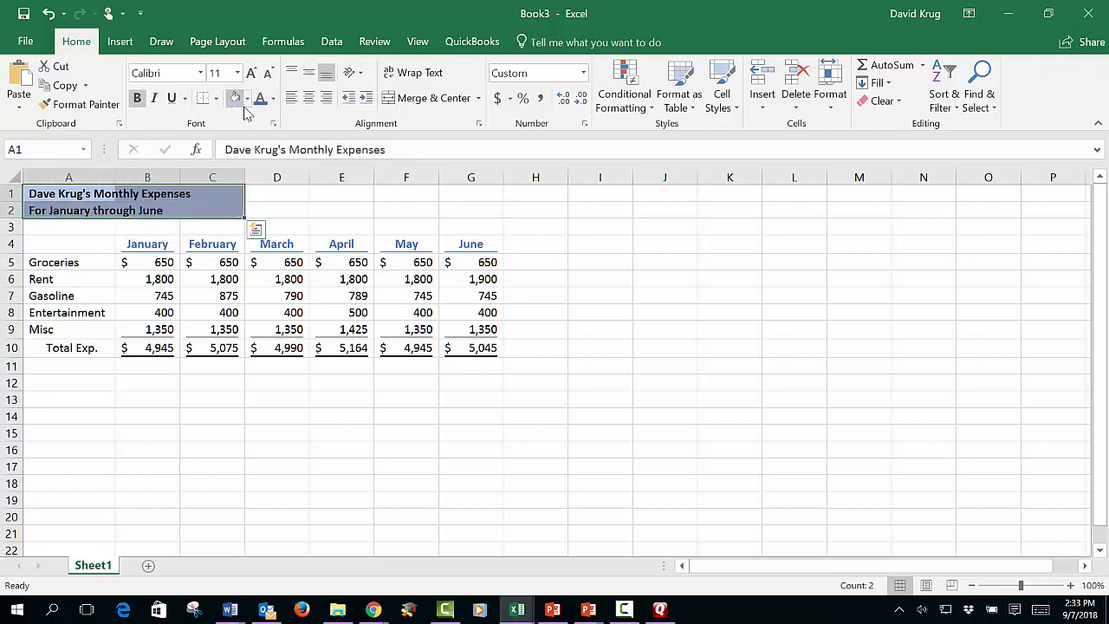
{"action": "left_click", "coordinate": [571, 243]}
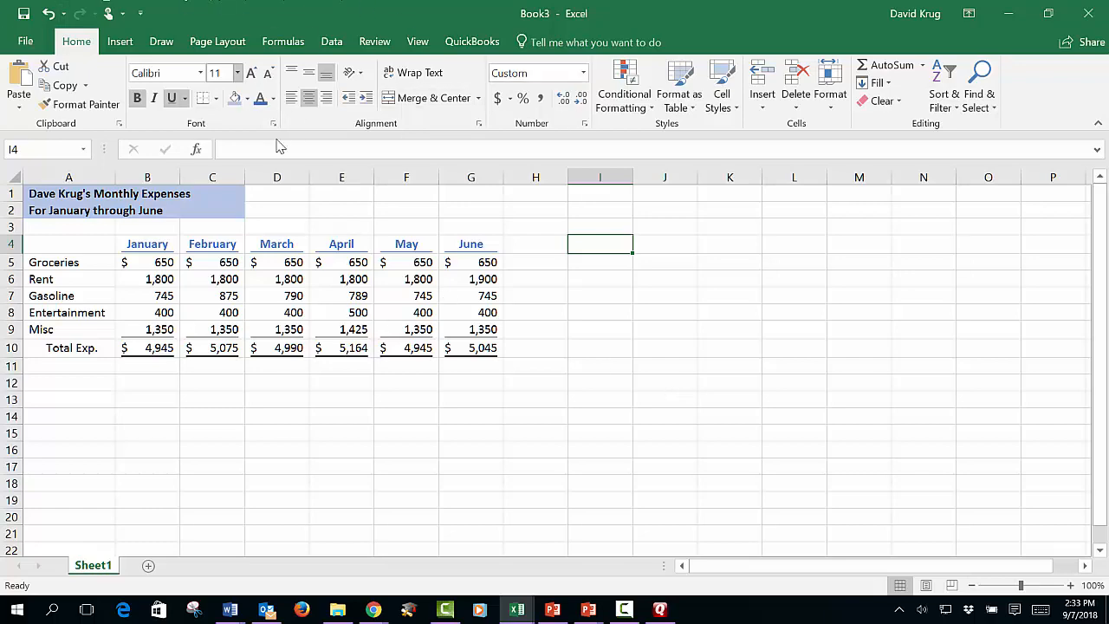
{"action": "left_click", "coordinate": [123, 43]}
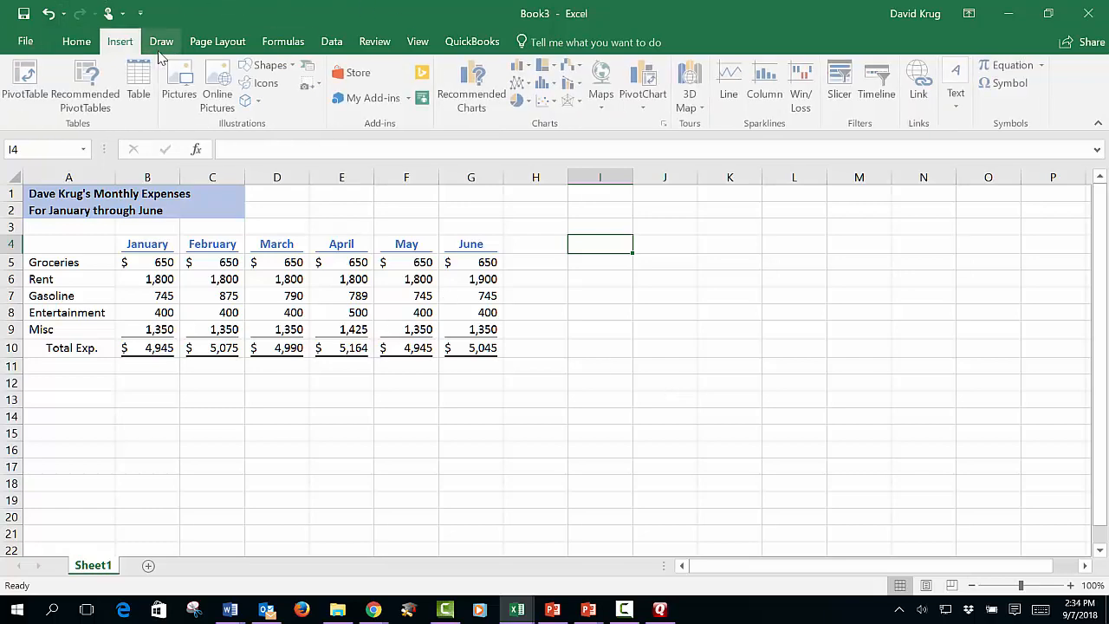
{"action": "left_click", "coordinate": [162, 42]}
{"action": "left_click", "coordinate": [217, 42]}
{"action": "left_click", "coordinate": [283, 42]}
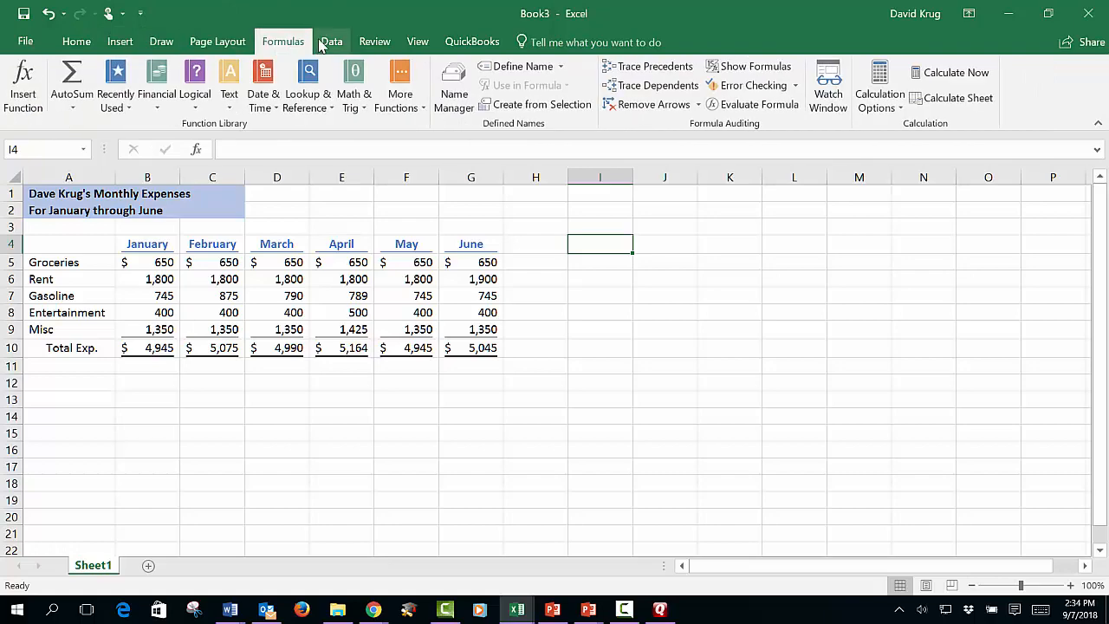
{"action": "left_click", "coordinate": [322, 43]}
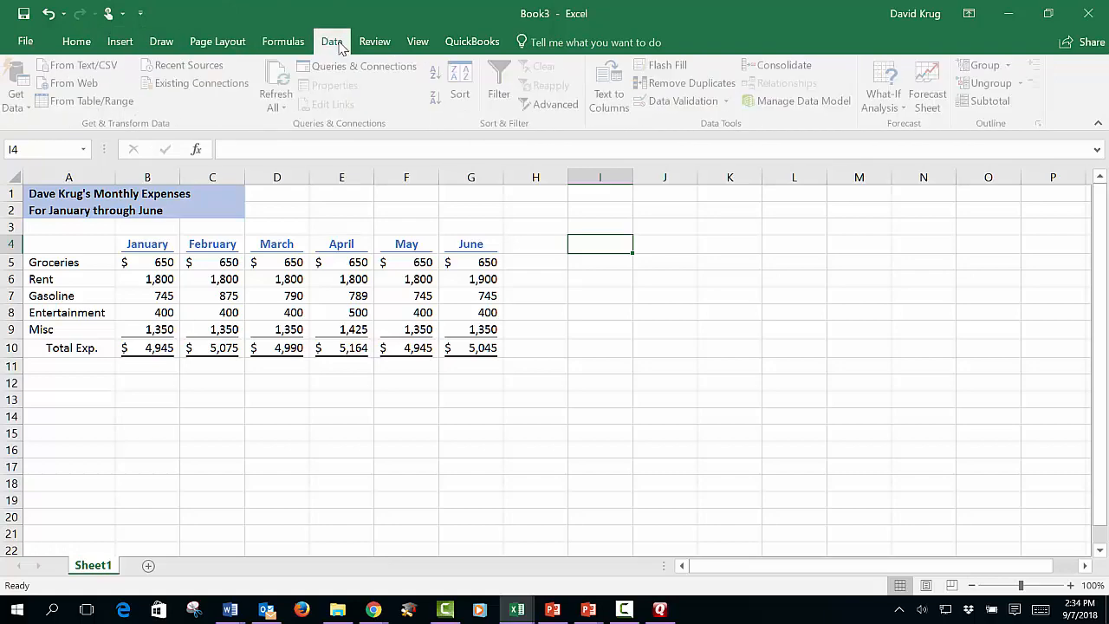
{"action": "left_click", "coordinate": [77, 42]}
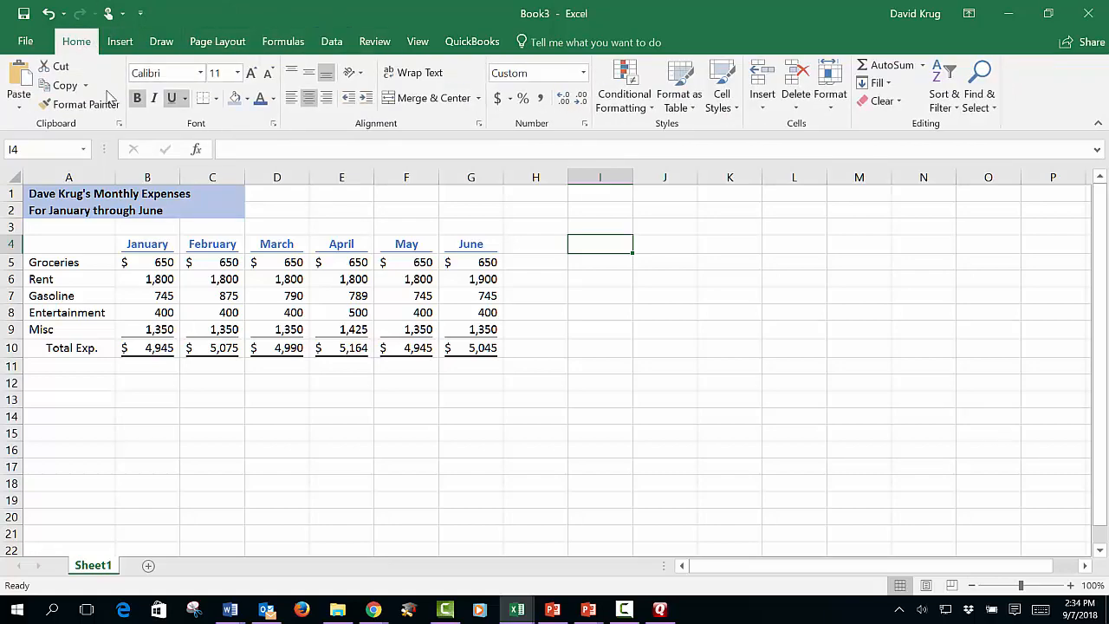